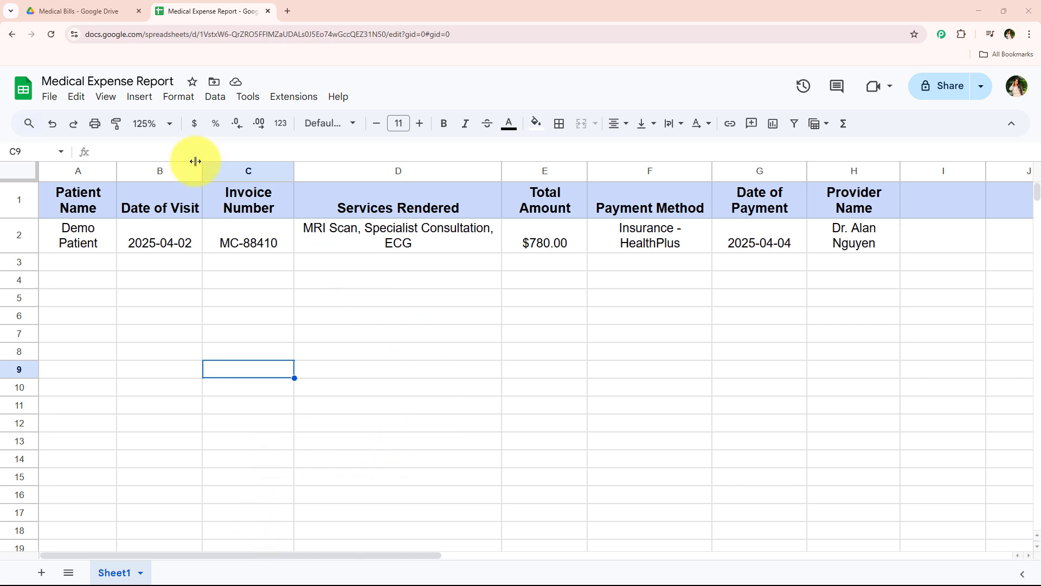
Check the Medical Bills folder in Google Drive and return to the Medical Expense Report spreadsheet.
left_click(84, 11)
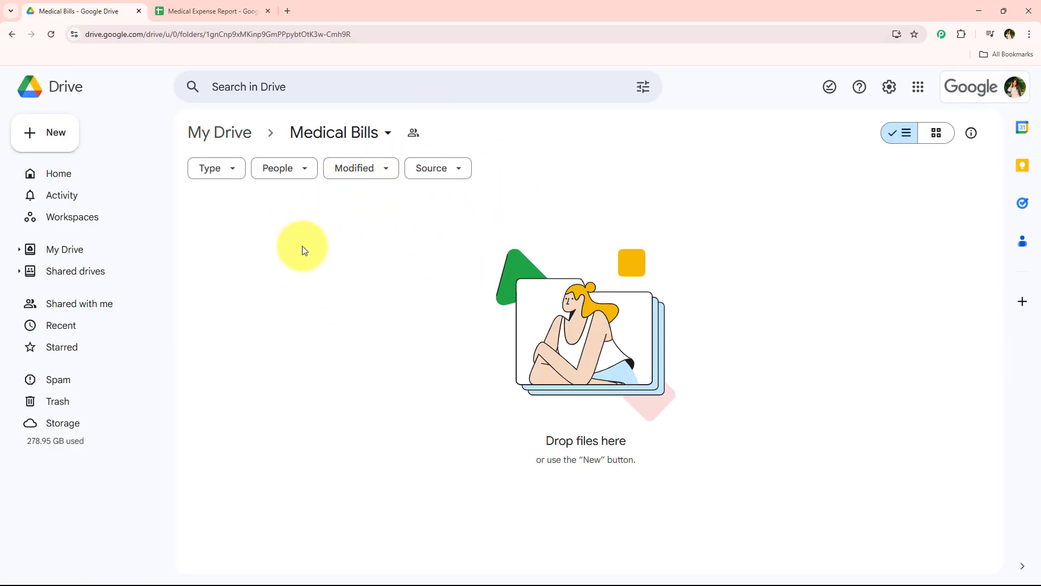
left_click(244, 9)
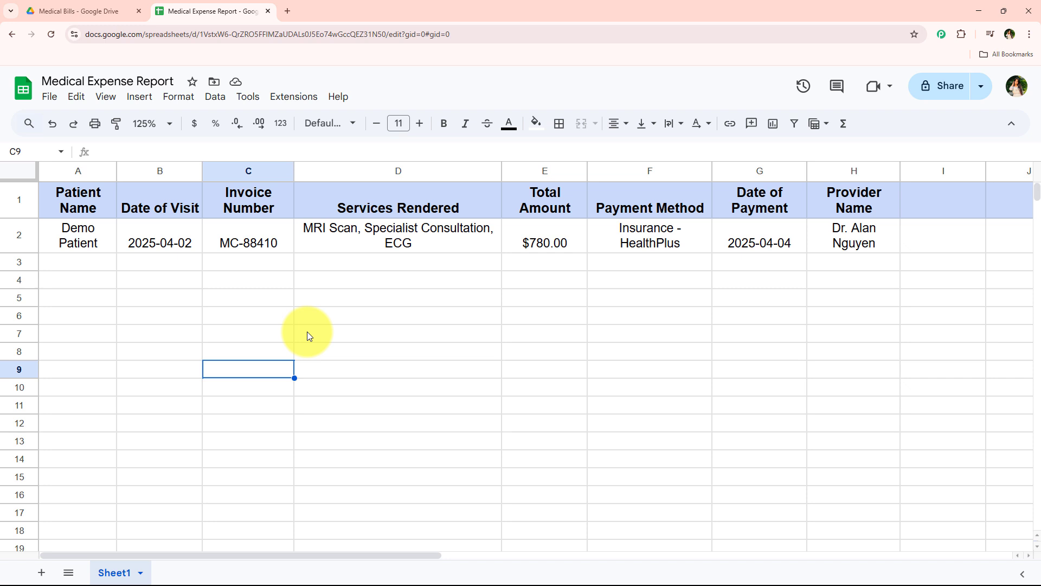
Go to pabbly.com/connect in a new browser tab and sign in to the Pabbly account.
left_click(288, 11)
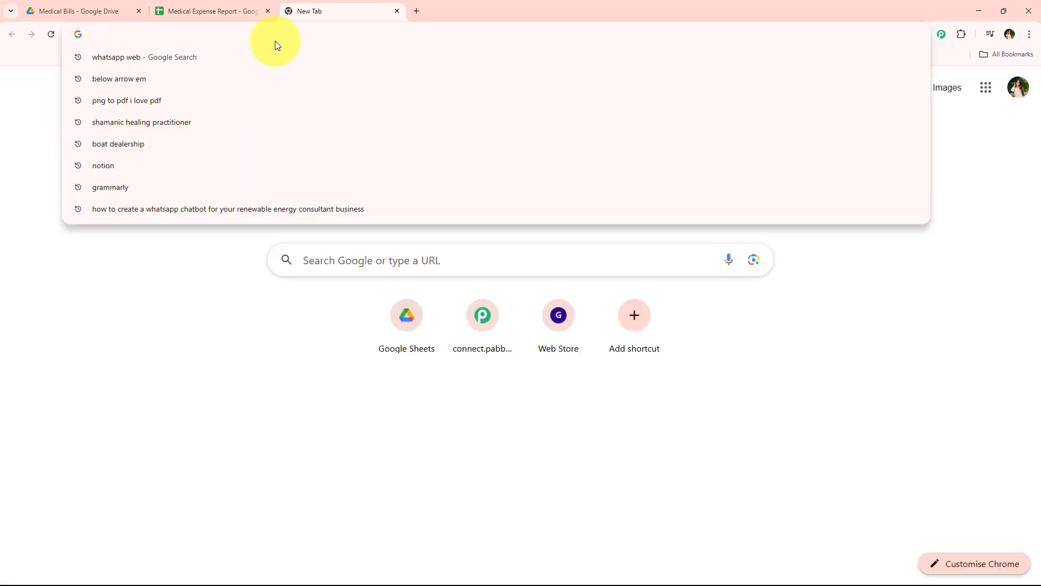
type("pabbly.com/connect")
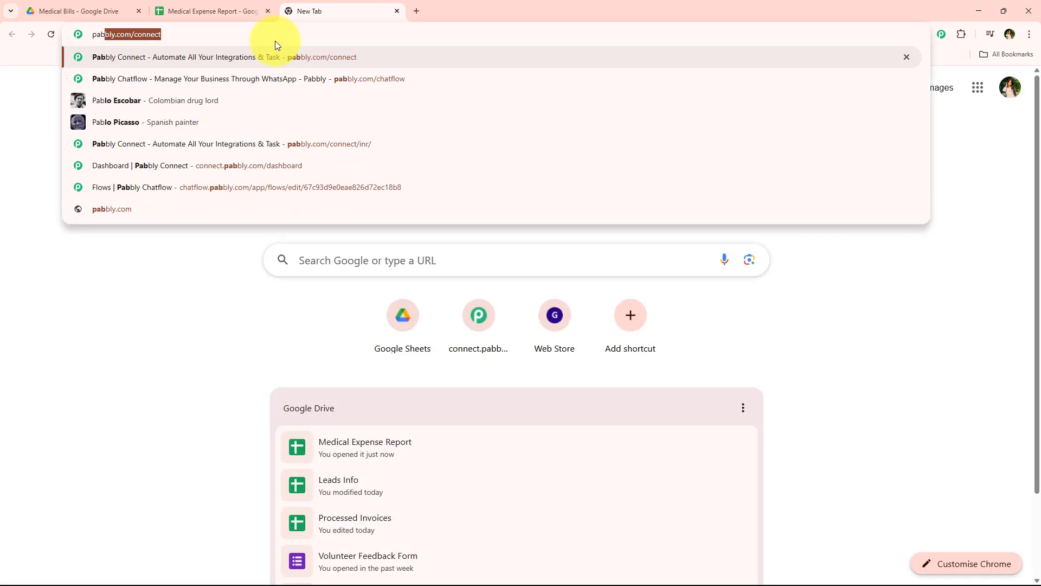
key("Return")
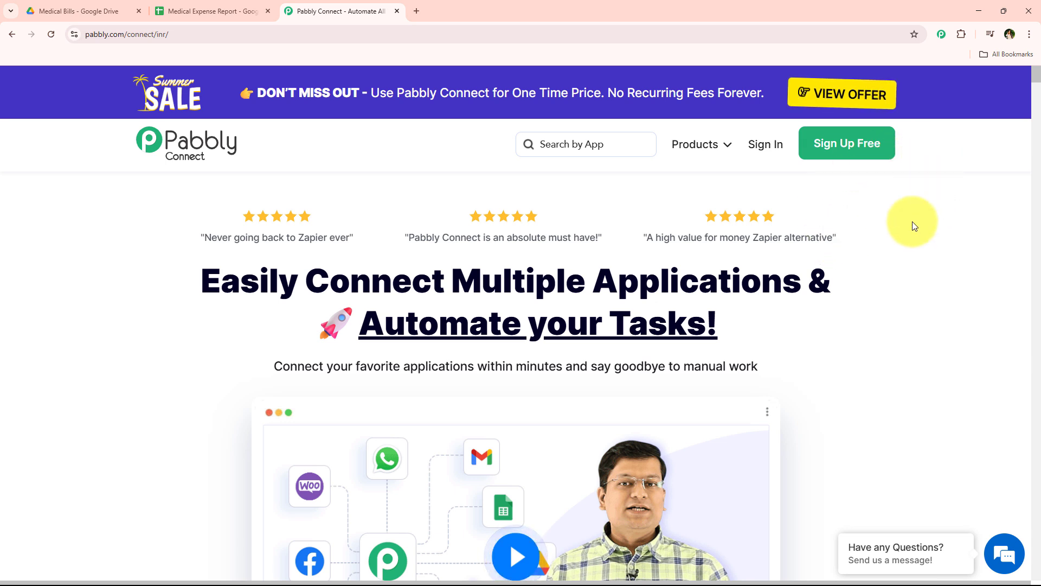
left_click(780, 154)
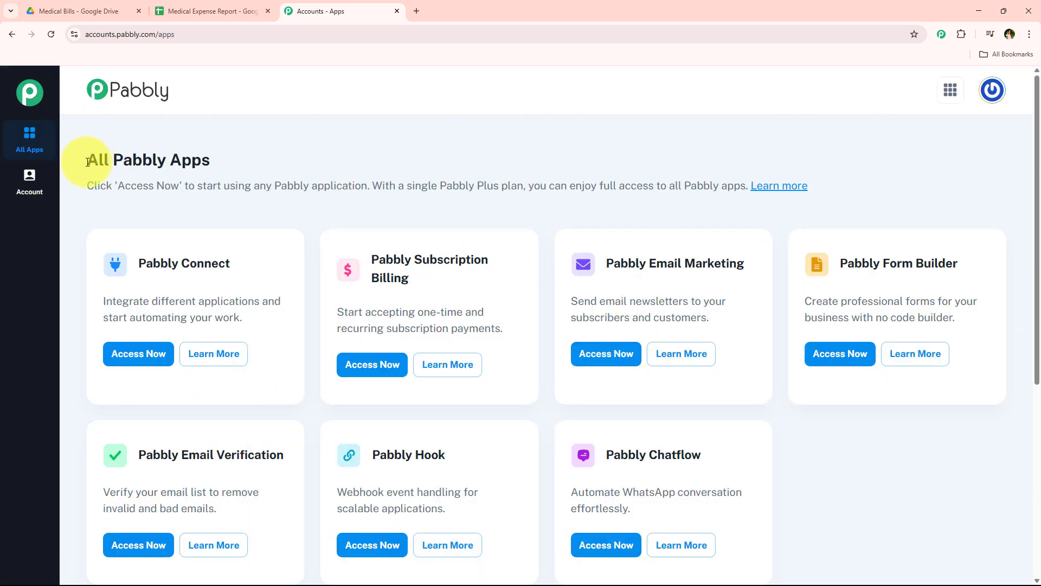
Access Pabbly Connect from the list of all Pabbly apps.
left_click_drag(93, 166, 230, 173)
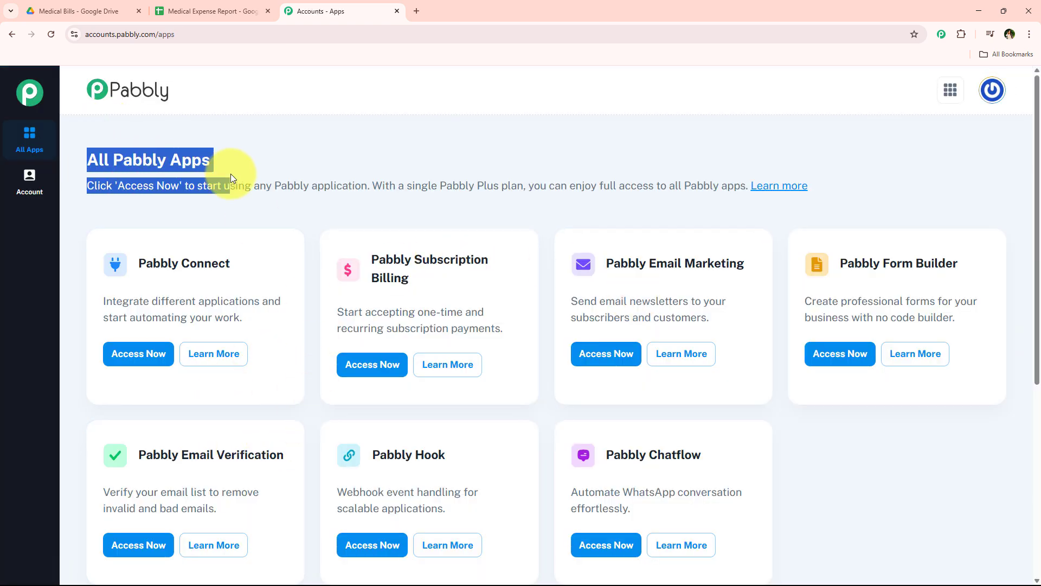
left_click(325, 307)
scroll(326, 308, "down", 1)
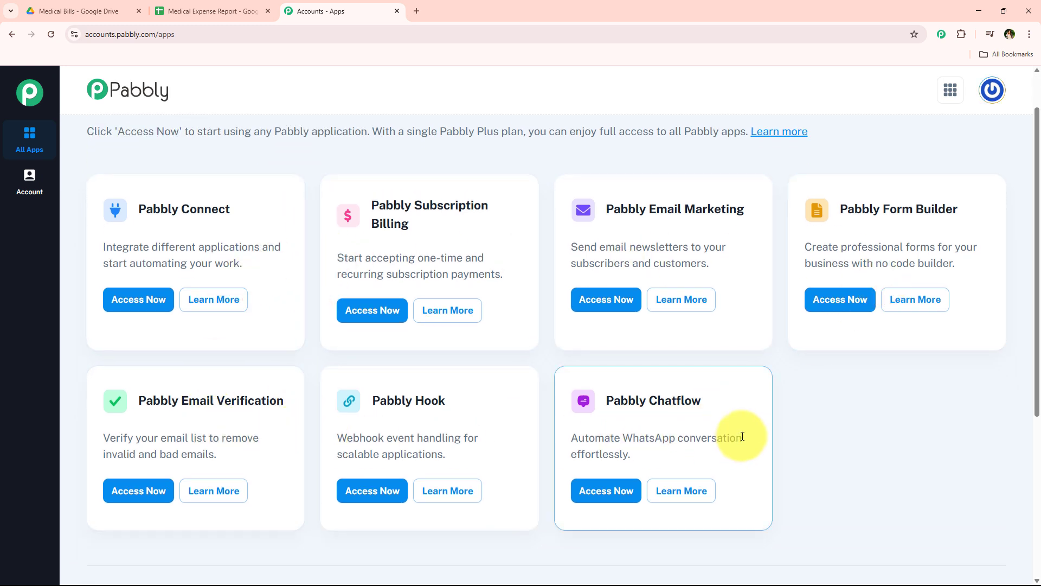
scroll(384, 364, "up", 1)
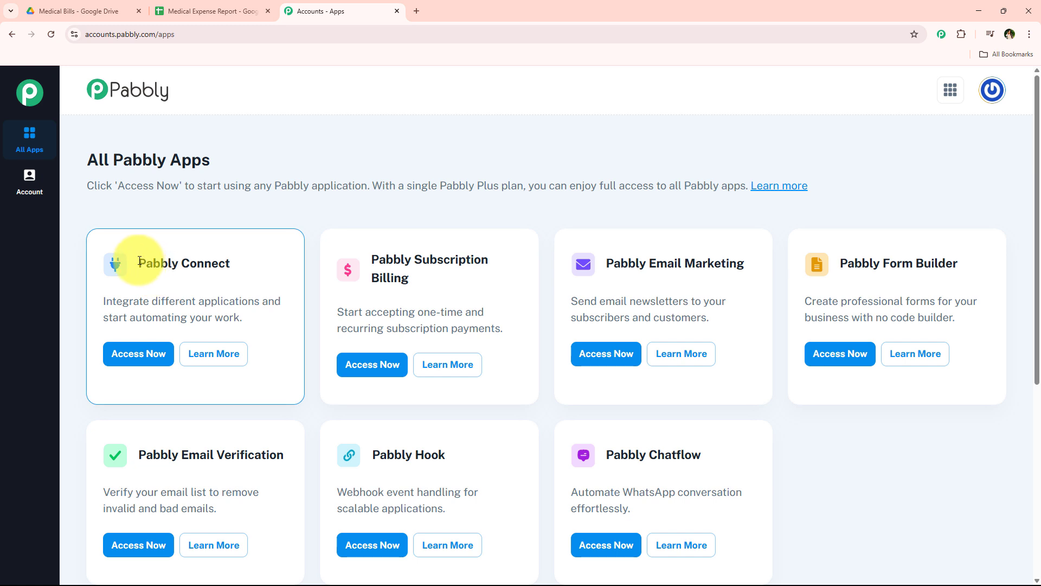
left_click_drag(137, 262, 230, 258)
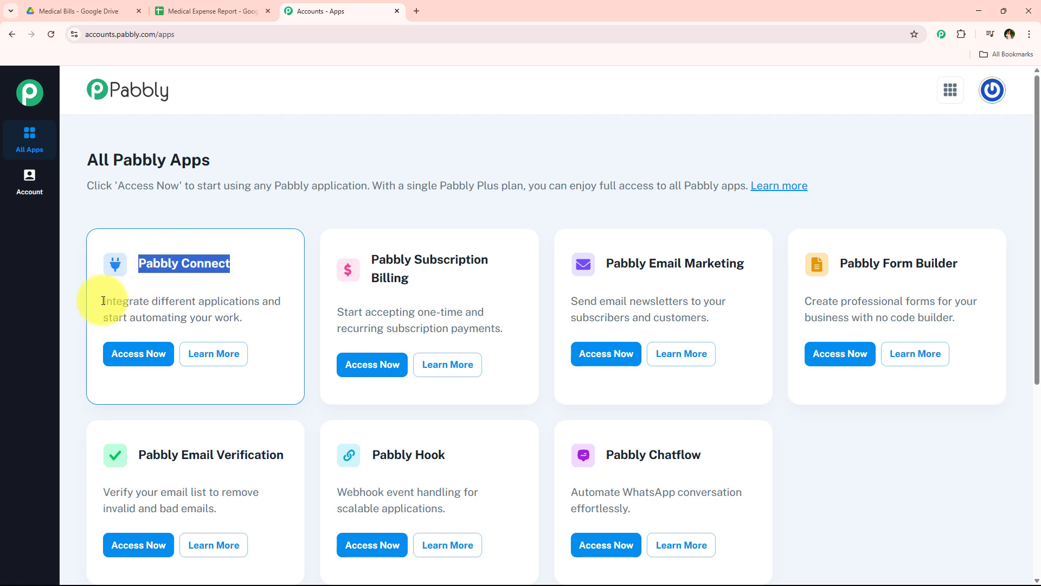
left_click_drag(103, 302, 266, 302)
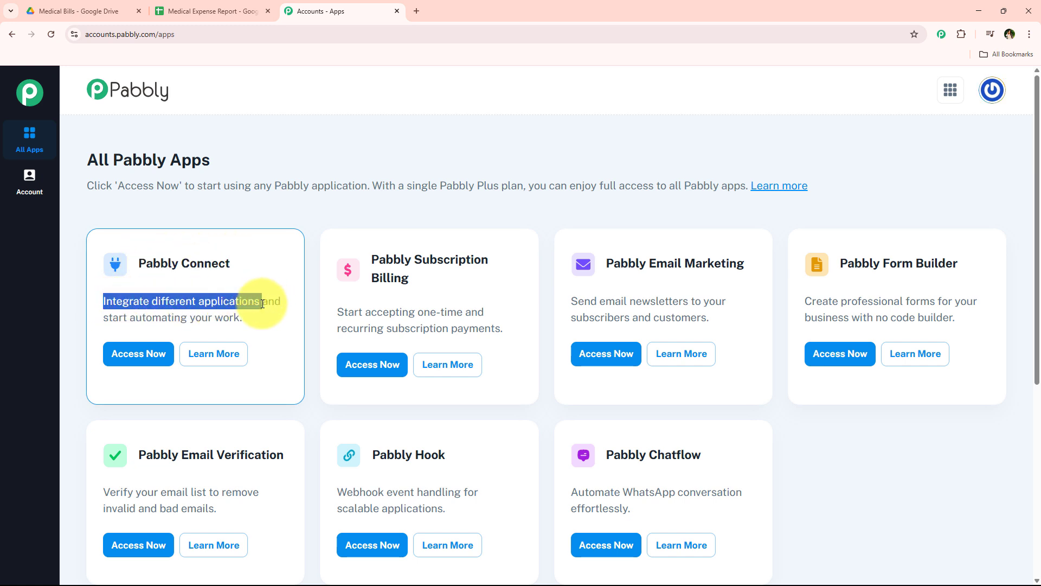
left_click(161, 355)
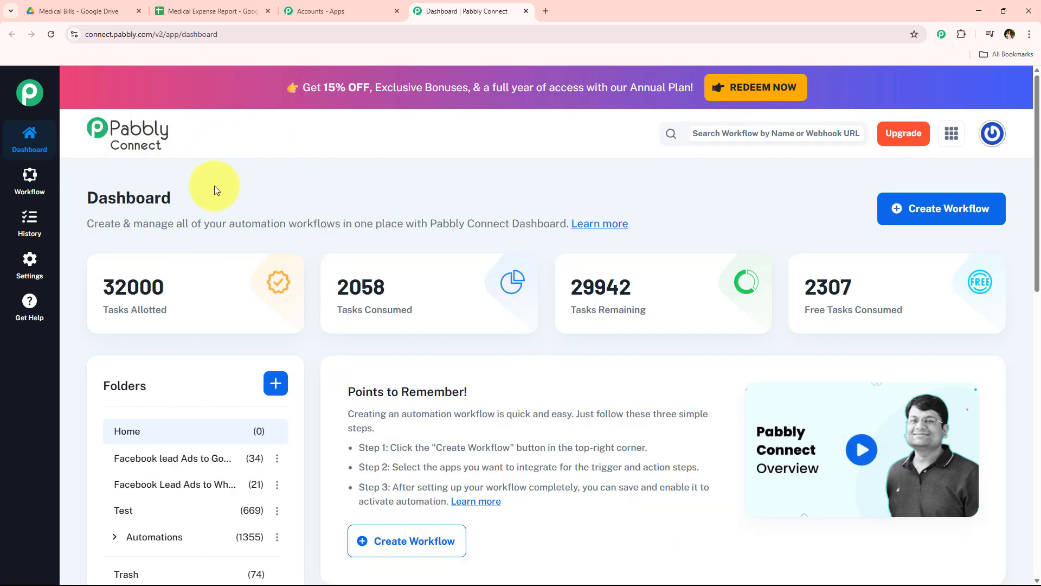
left_click_drag(89, 209, 227, 205)
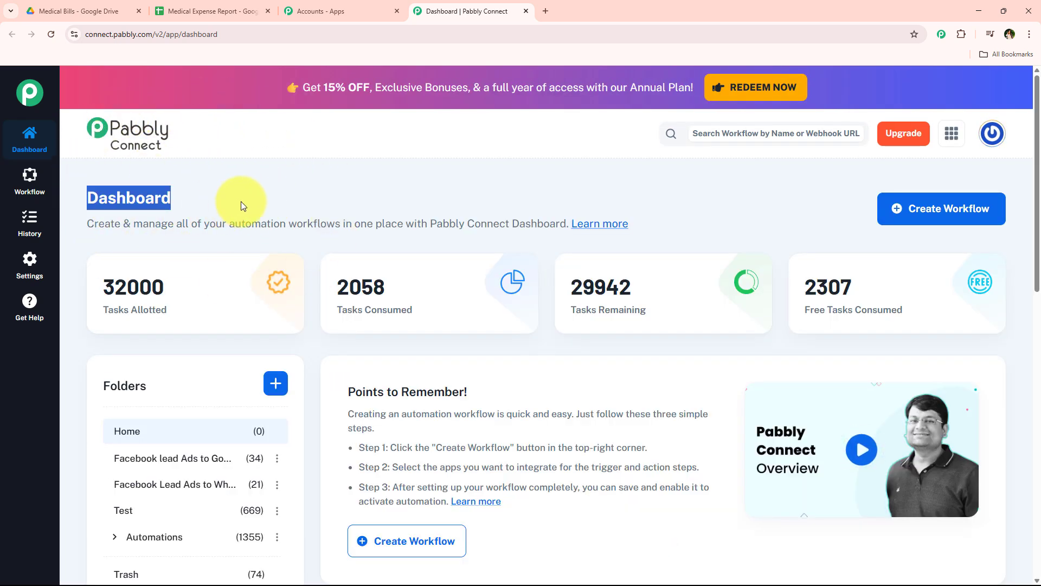
left_click(241, 204)
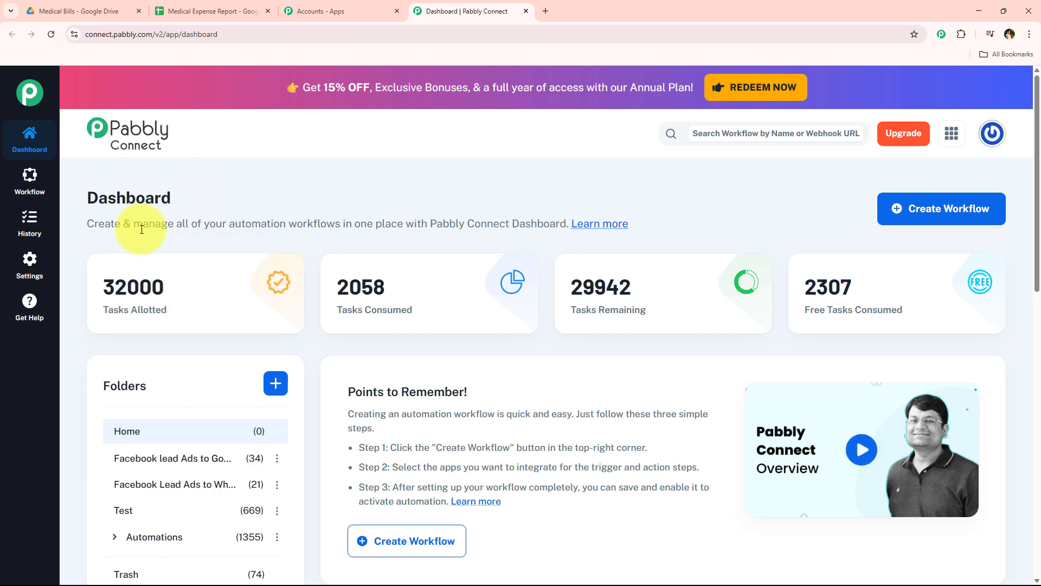
left_click(924, 215)
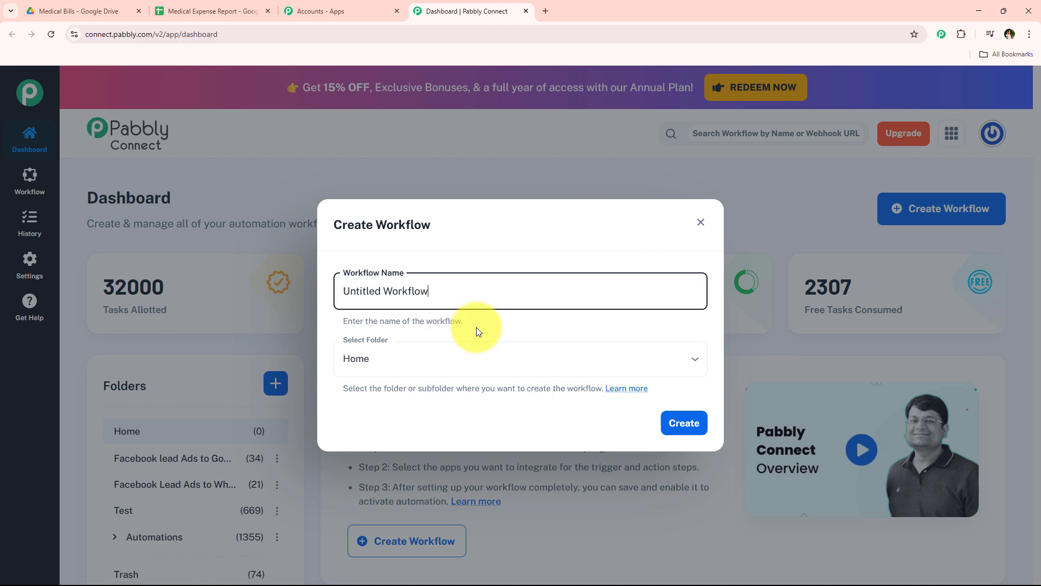
triple_click(413, 300)
left_click(530, 355)
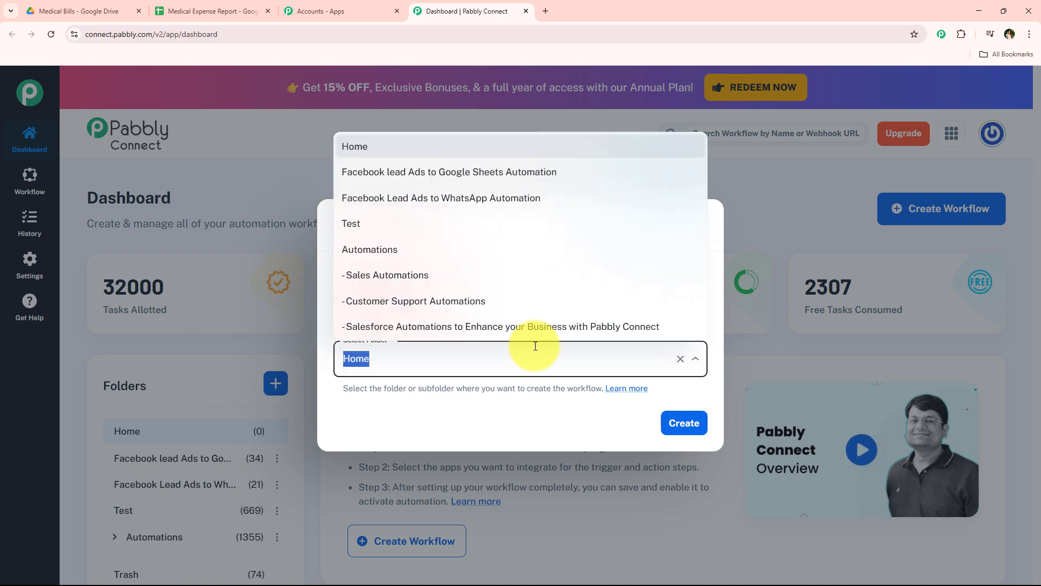
left_click(415, 431)
left_click(700, 225)
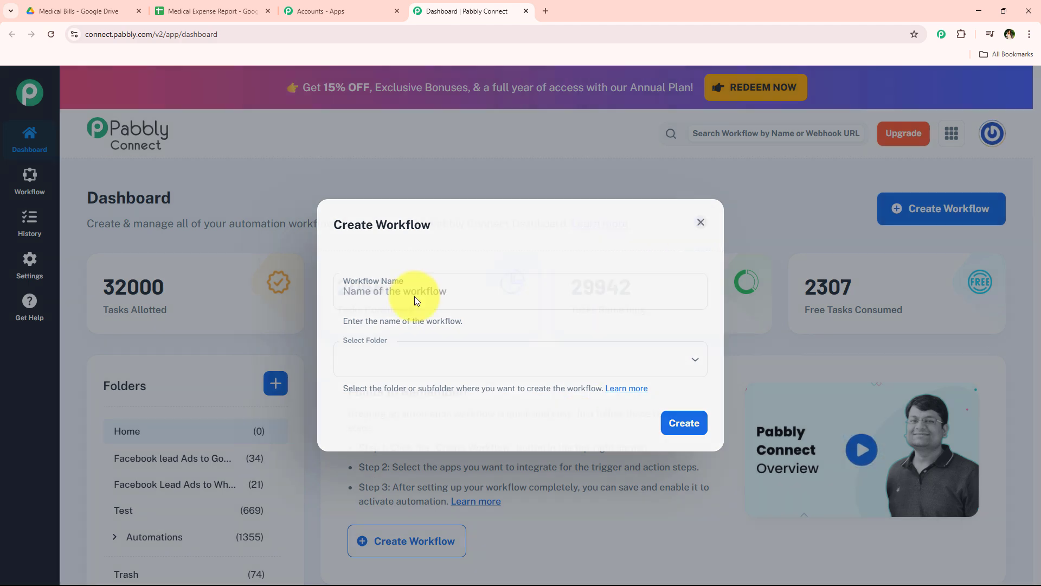
scroll(116, 535, "down", 2)
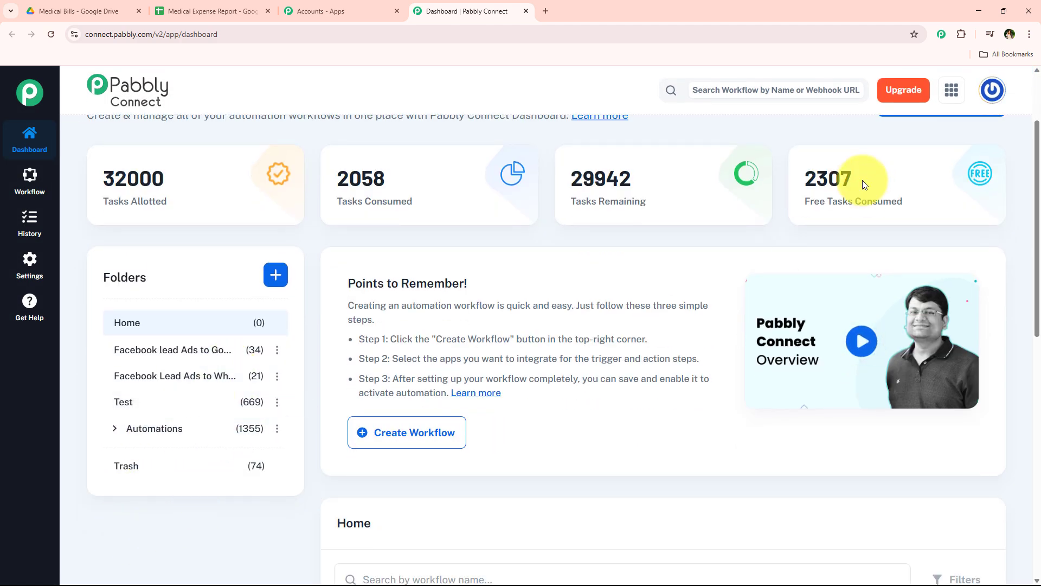
scroll(274, 384, "up", 3)
scroll(188, 290, "down", 4)
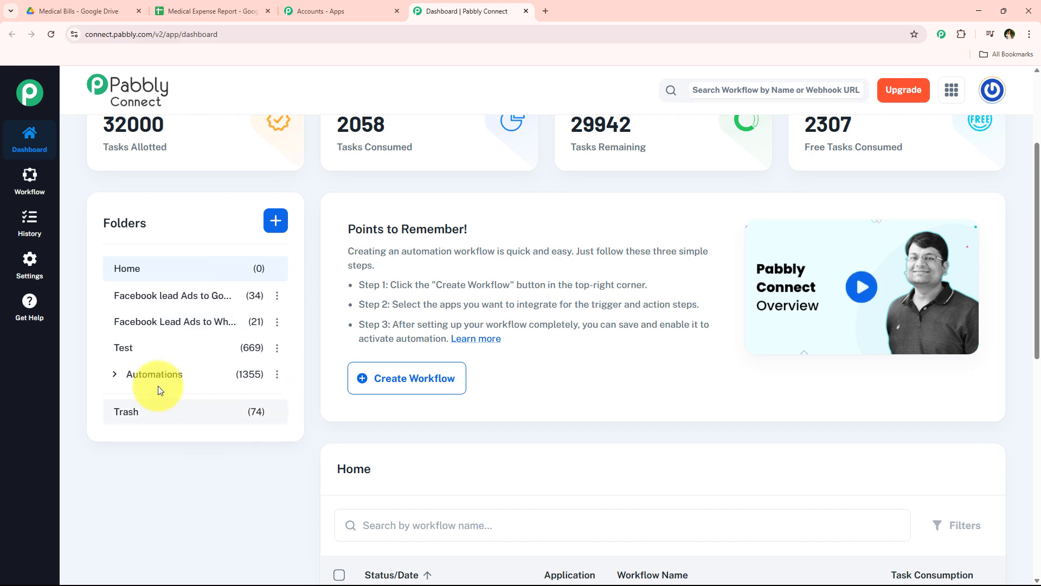
scroll(187, 455, "up", 2)
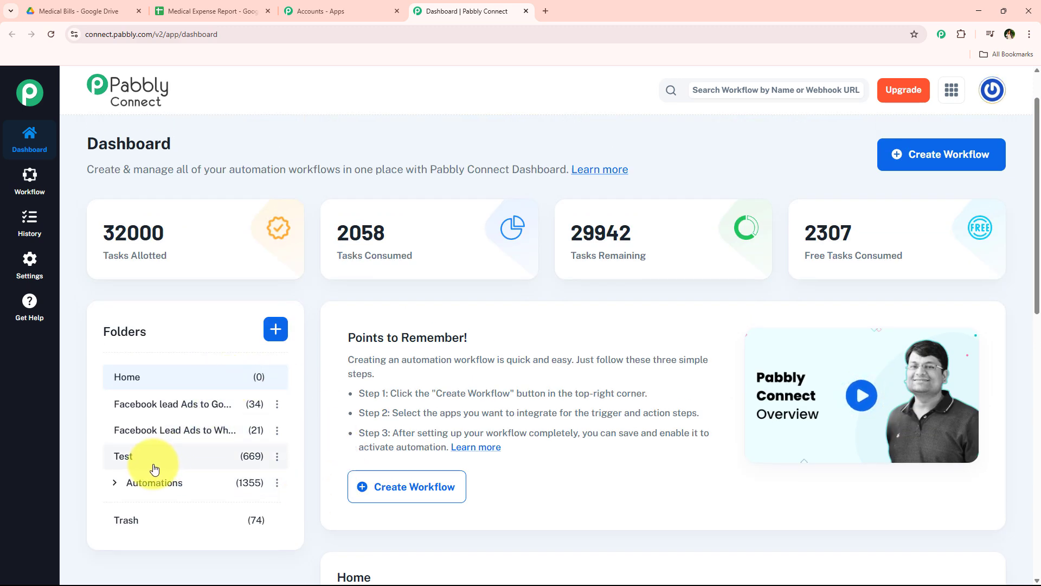
left_click(270, 327)
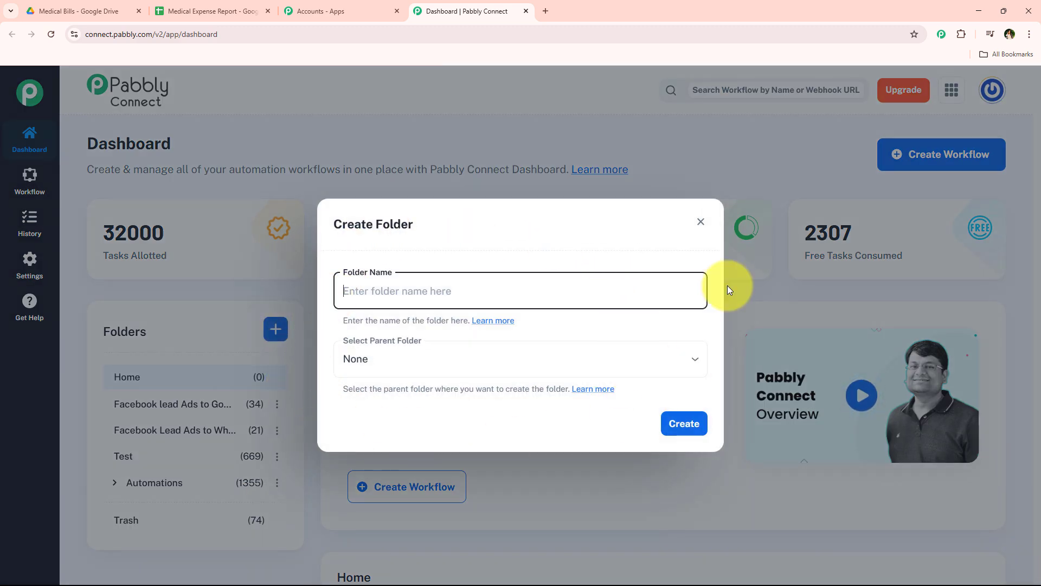
left_click(700, 223)
Create a workflow named "AI Agent to Transform Scanned Medical Bills into Expense Reports" in the Automations folder.
left_click(922, 220)
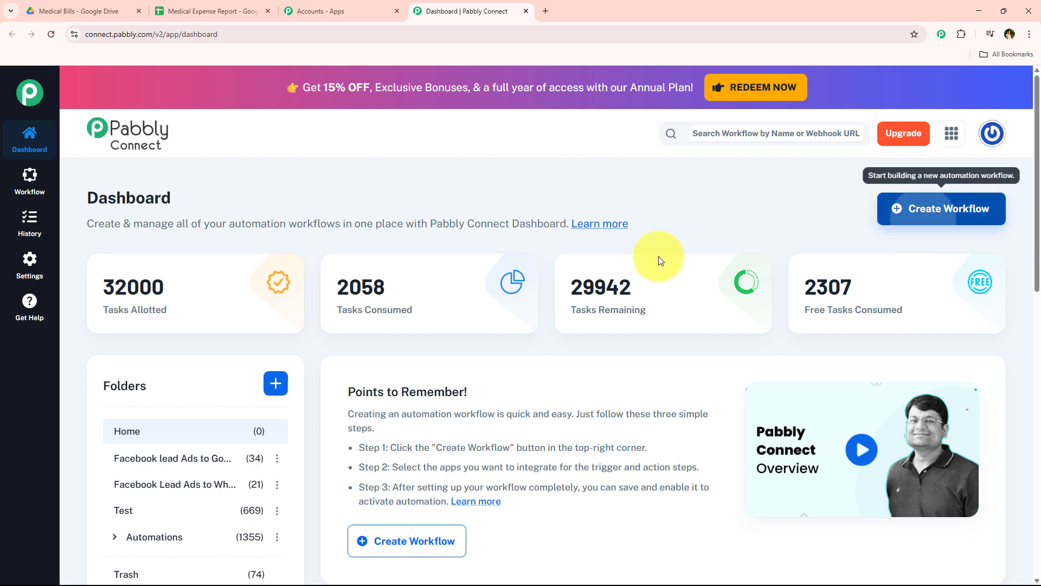
left_click(360, 359)
left_click(419, 259)
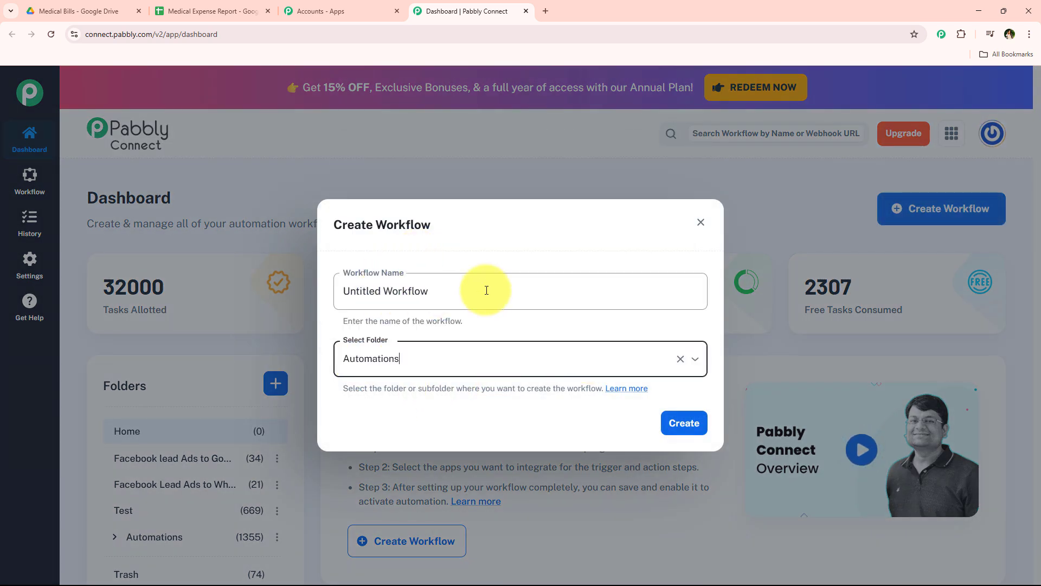
left_click_drag(483, 288, 295, 294)
key("BackSpace")
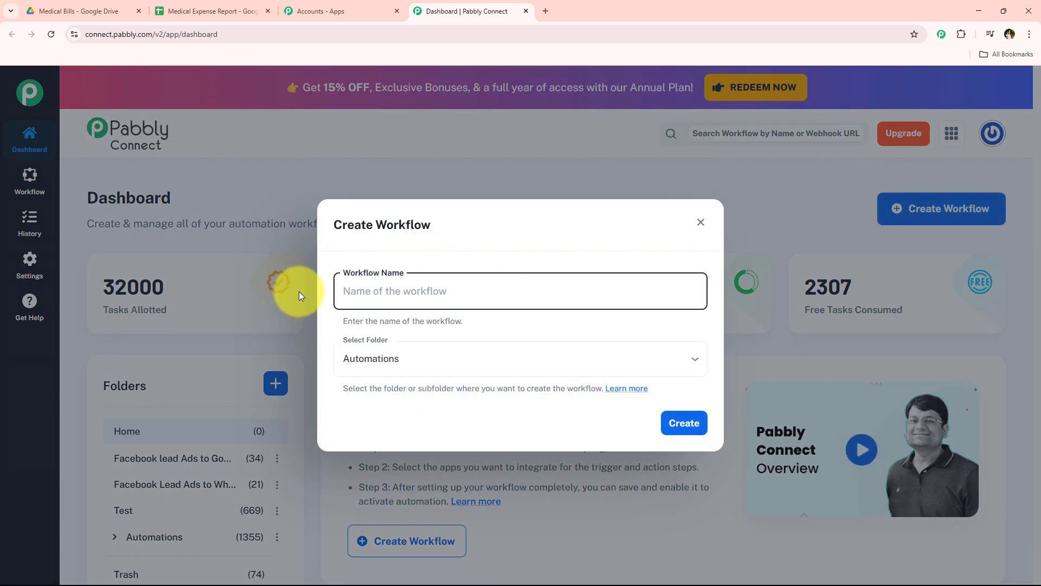
type("AI Agent to Transform Scanned Medical Bills into Expense Reports")
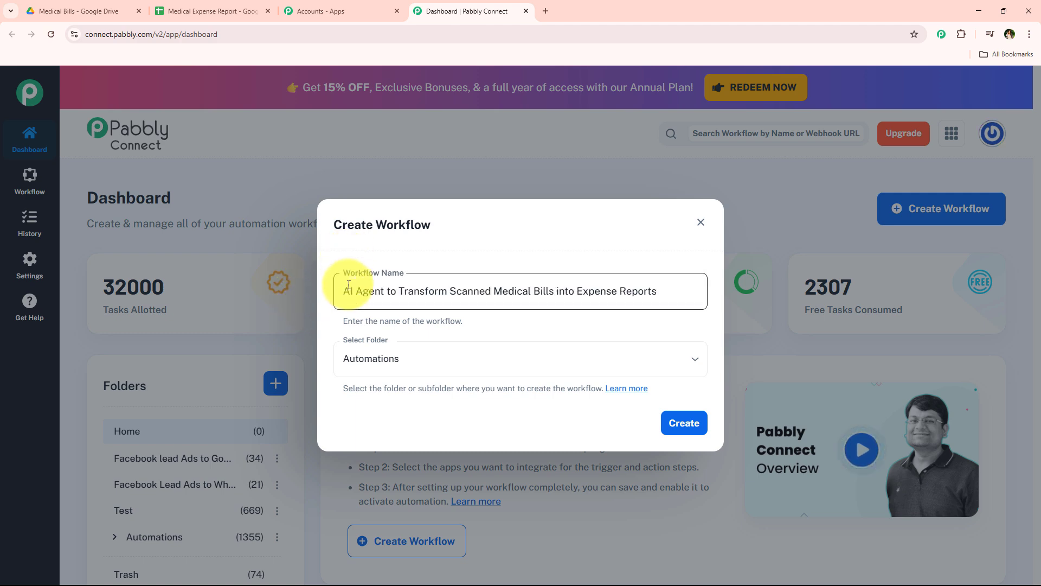
left_click_drag(448, 291, 662, 332)
left_click(661, 332)
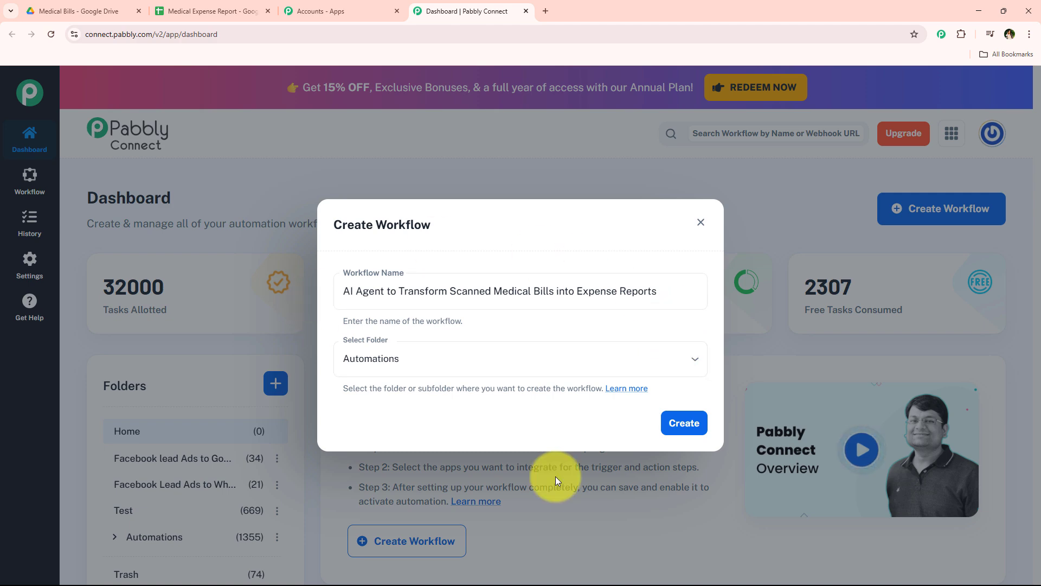
left_click(678, 424)
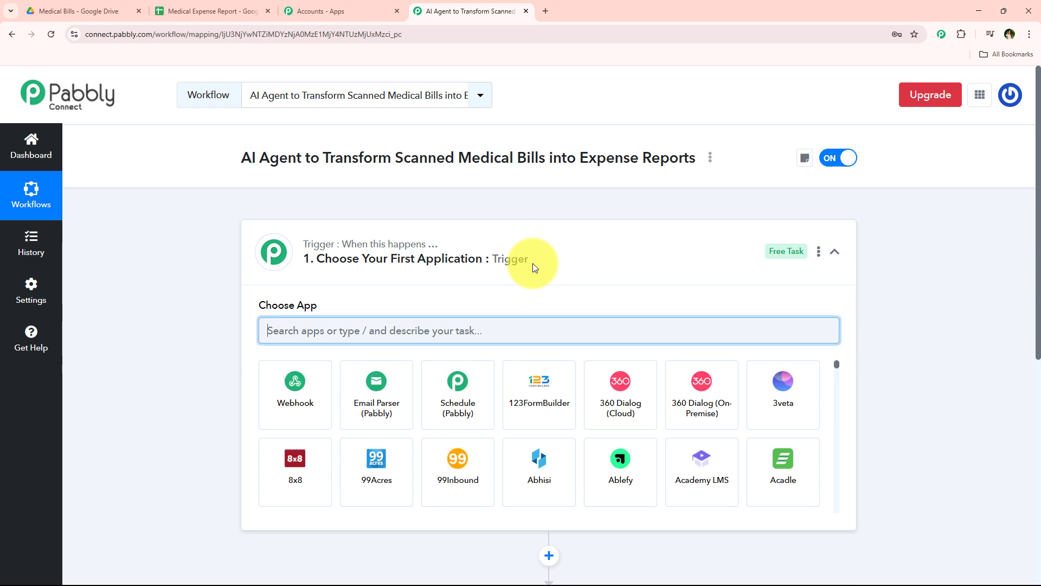
Search the trigger apps for "Drive" and choose Google Drive as the workflow's first application.
middle_click(528, 255)
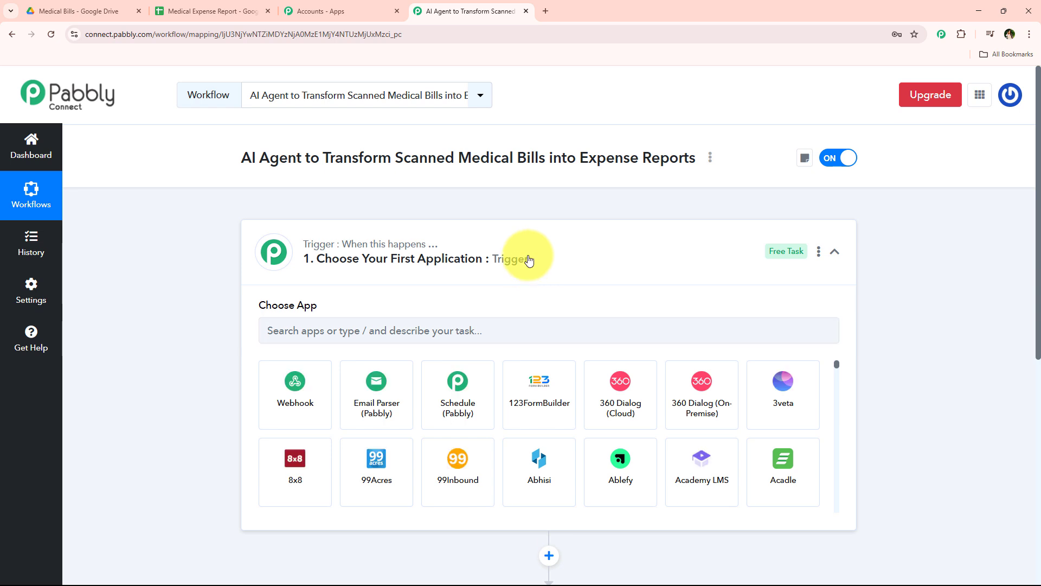
left_click(528, 260)
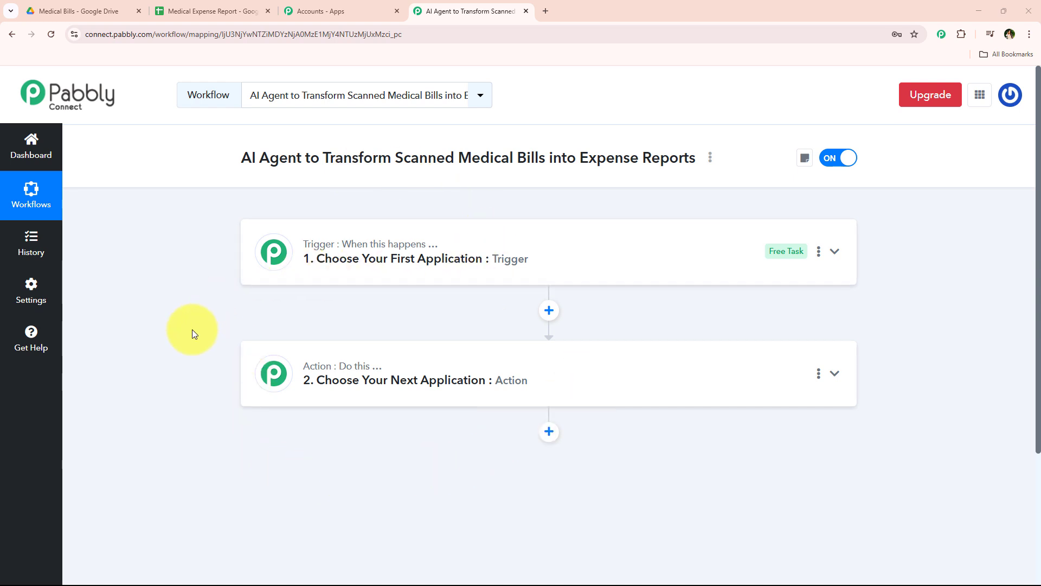
left_click(502, 258)
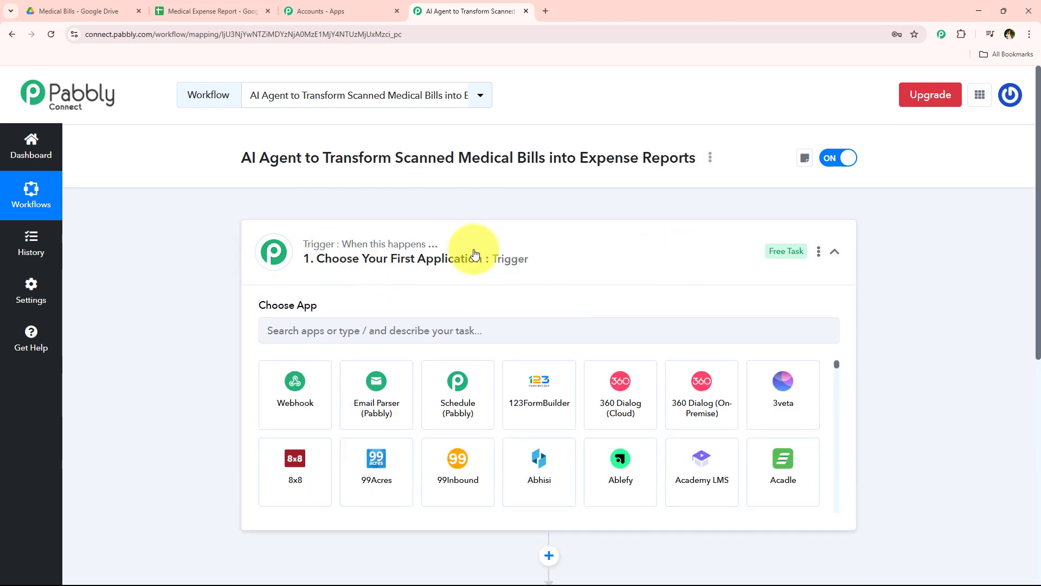
left_click(358, 335)
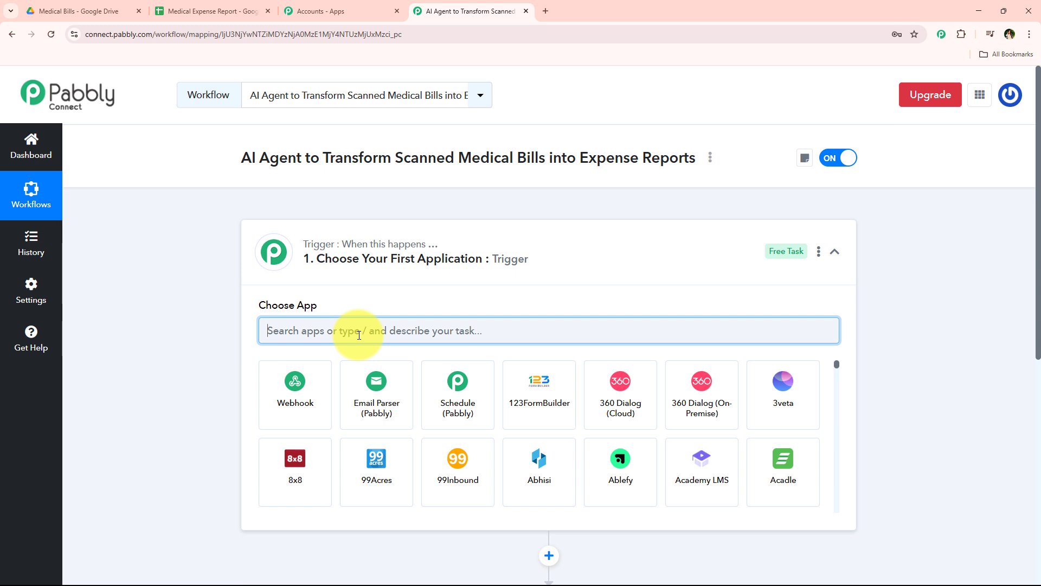
type("Dr")
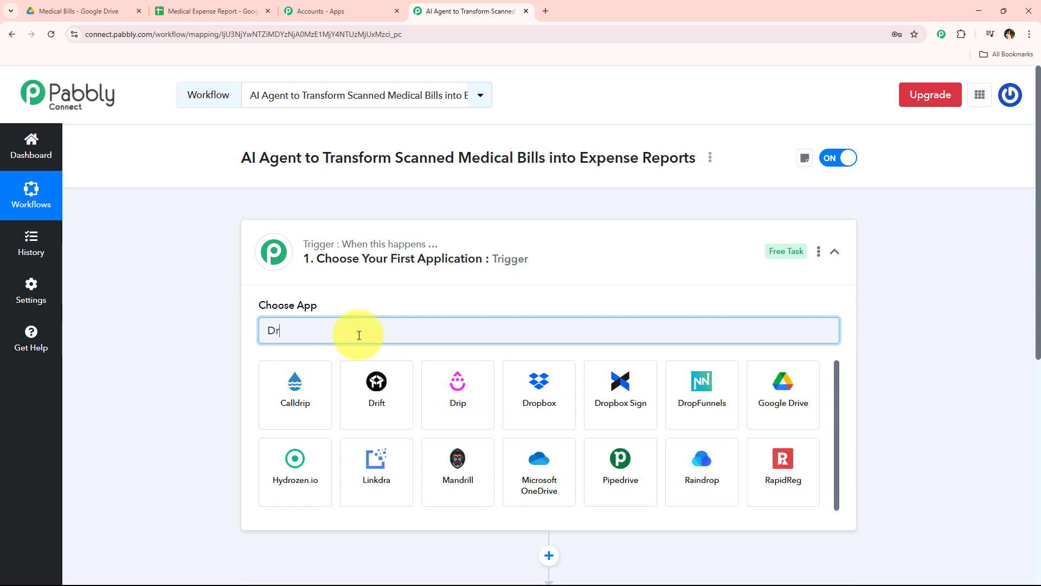
type("ive")
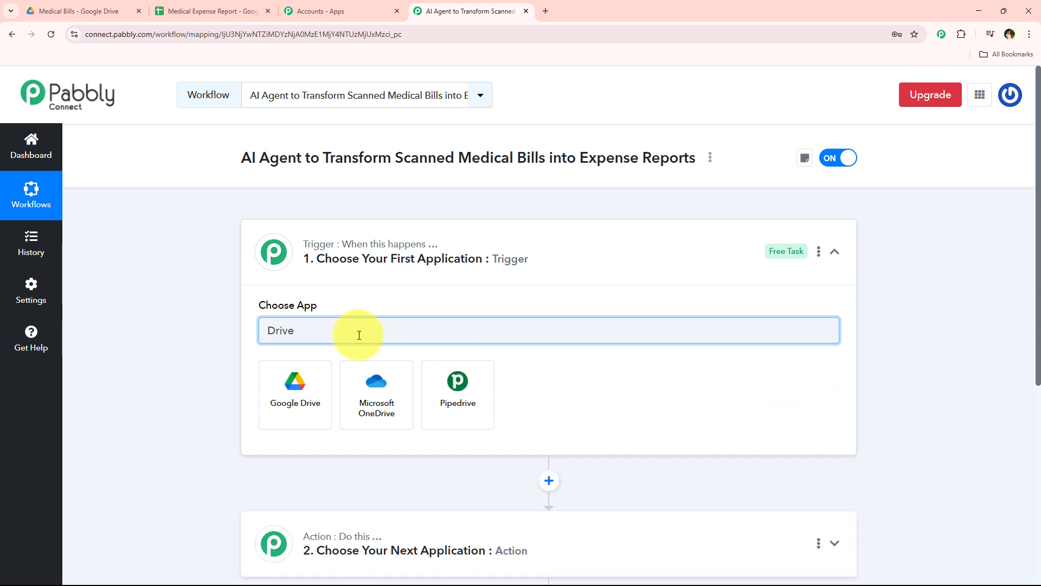
left_click(266, 425)
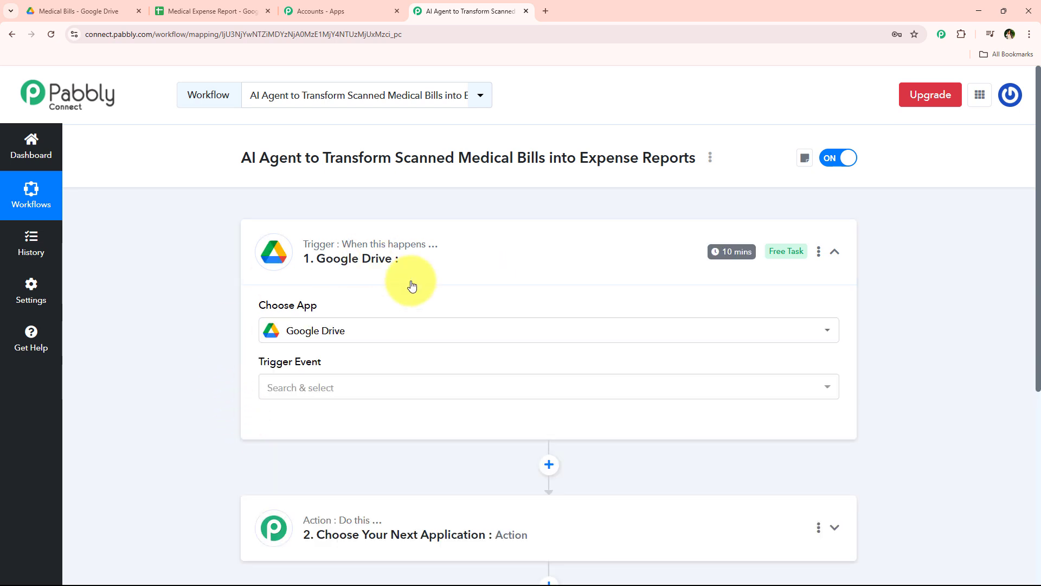
Set the Google Drive trigger event to New File in Specific Folder.
left_click_drag(263, 332, 351, 360)
left_click(344, 389)
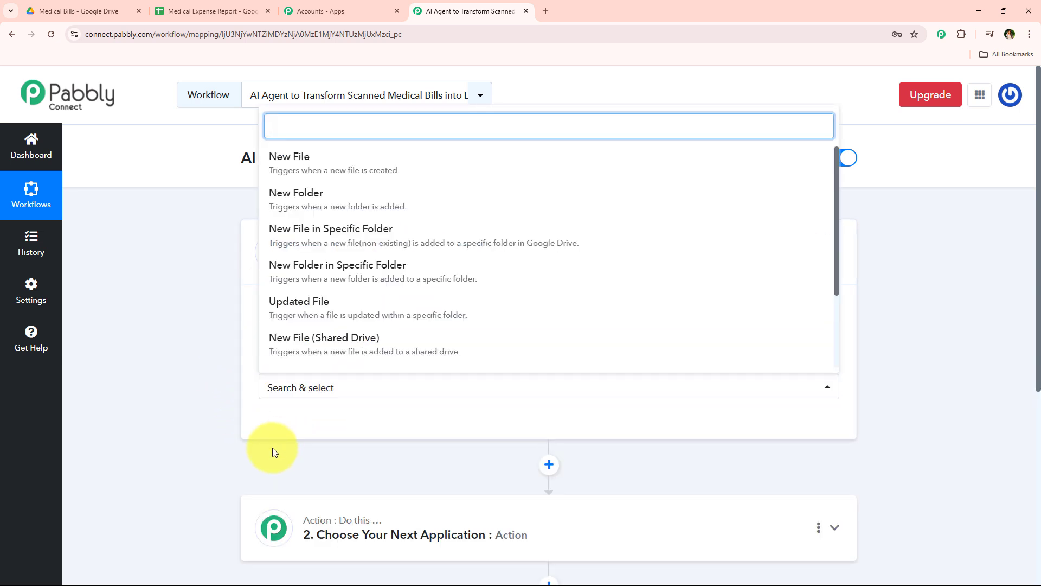
left_click(379, 231)
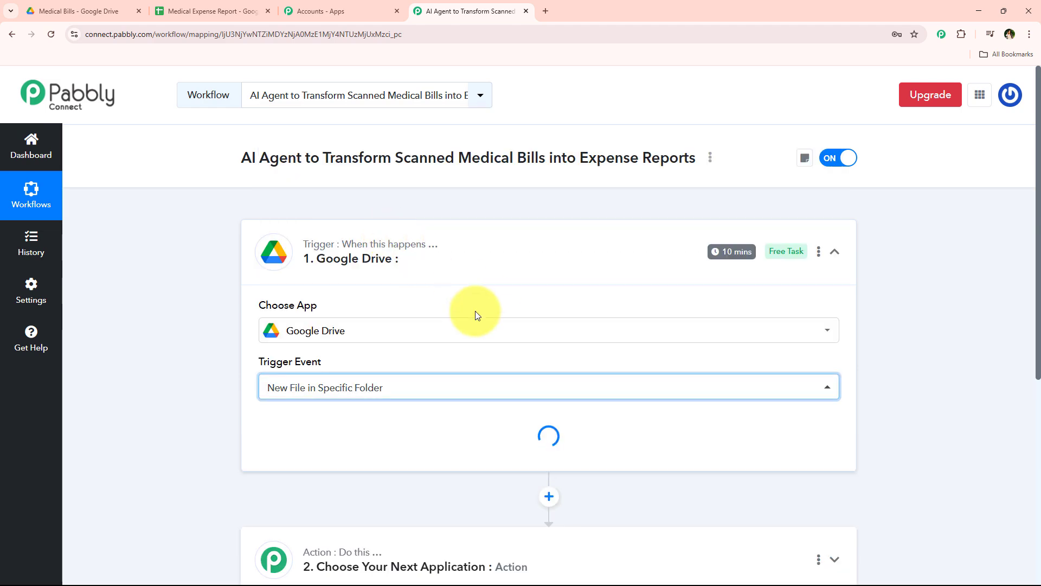
Open the Google Drive account connection for the trigger and choose to add a new connection.
left_click(293, 424)
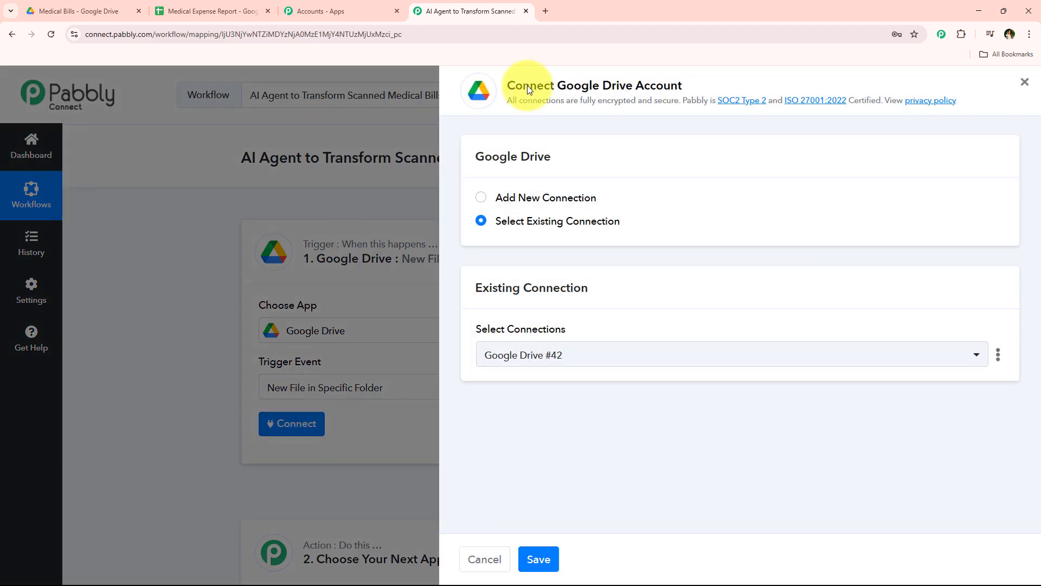
left_click_drag(493, 200, 484, 229)
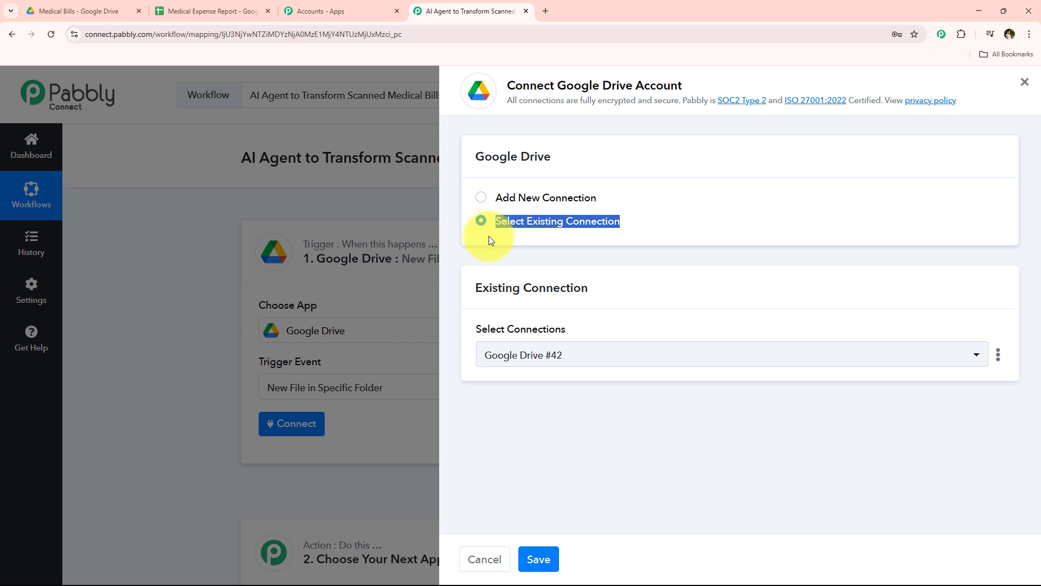
left_click_drag(557, 86, 691, 92)
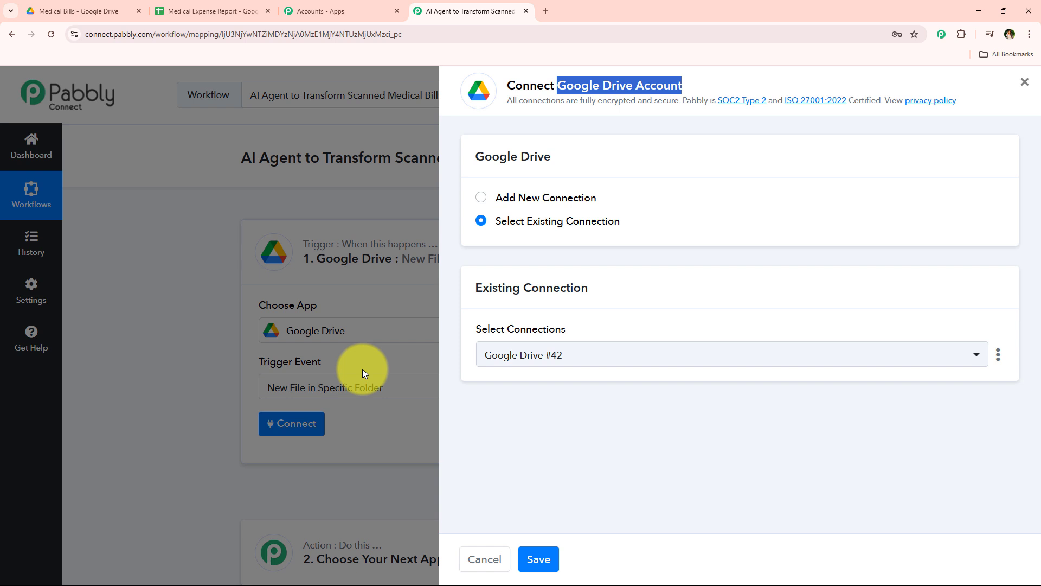
left_click_drag(495, 221, 663, 221)
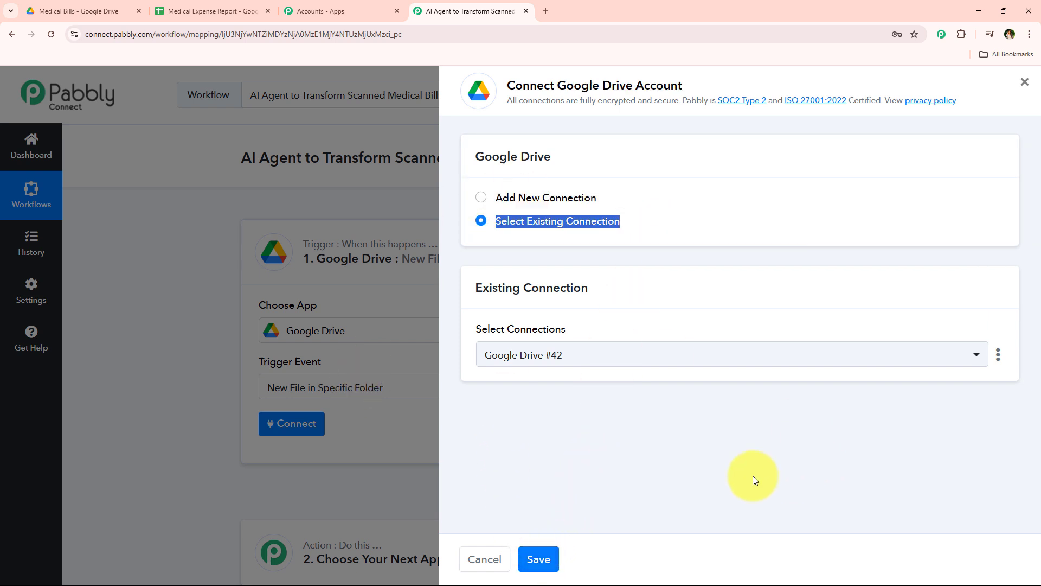
left_click(591, 197)
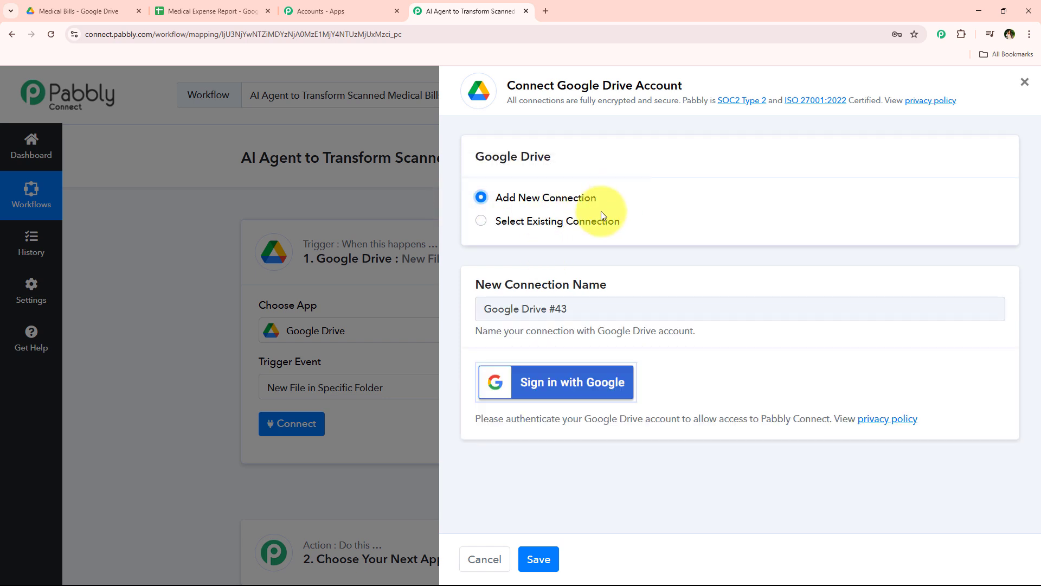
Sign in with the Pabbly Google account and allow Pabbly Connect Drive to access its Google Drive files.
left_click(590, 393)
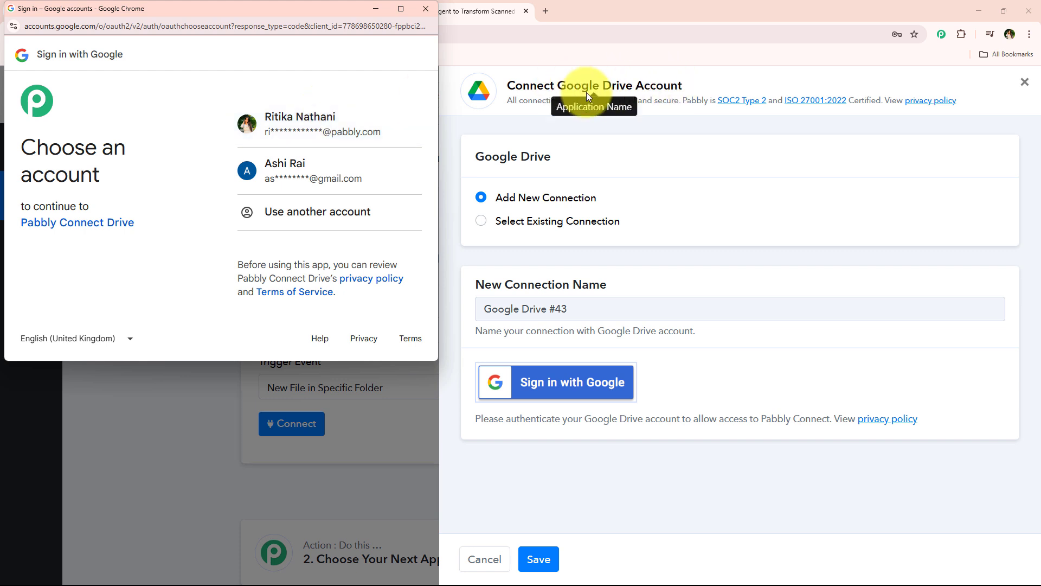
left_click(396, 124)
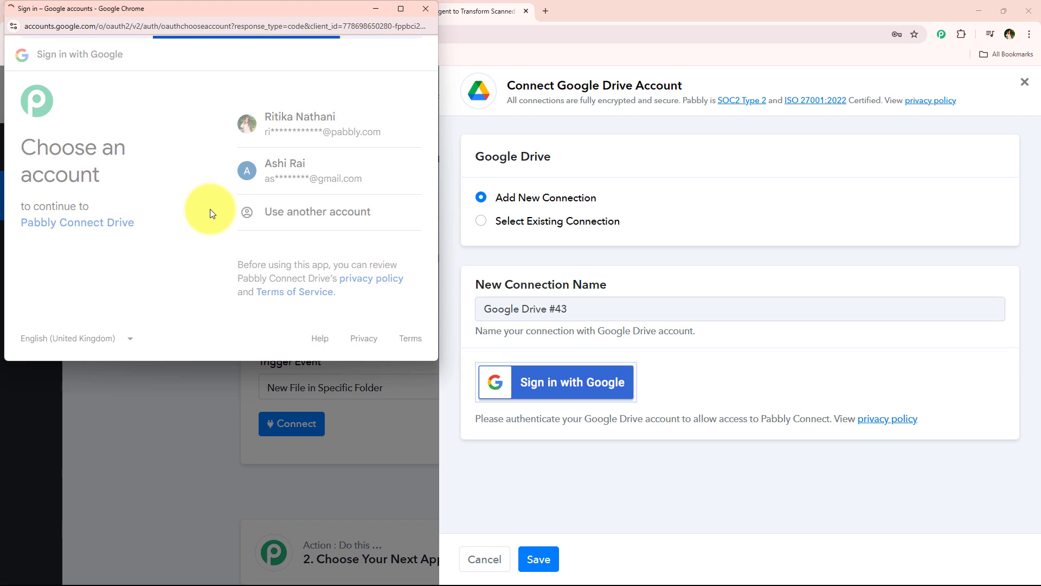
left_click_drag(262, 155, 324, 194)
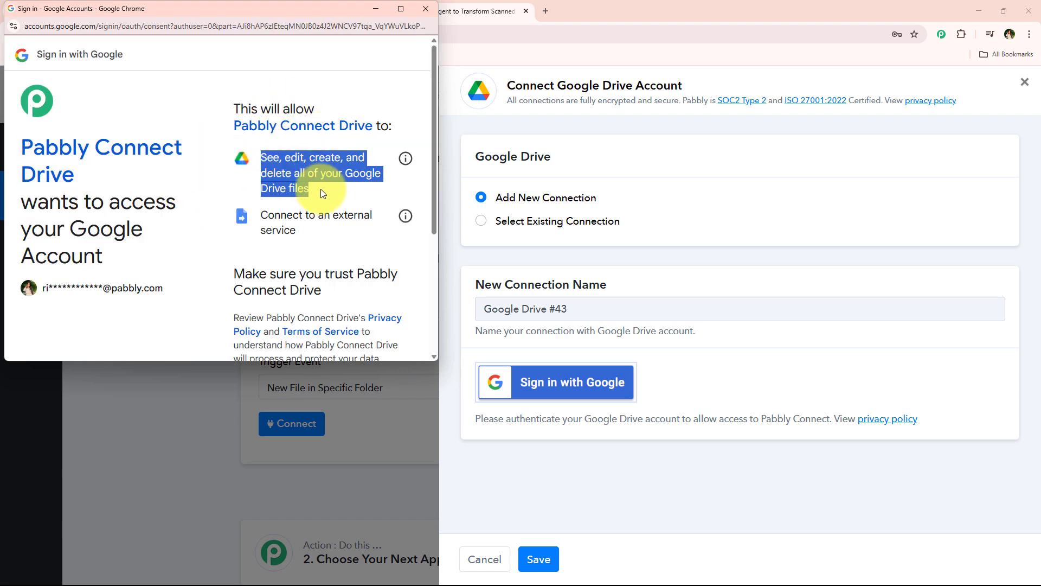
left_click_drag(298, 230, 262, 216)
scroll(276, 216, "down", 4)
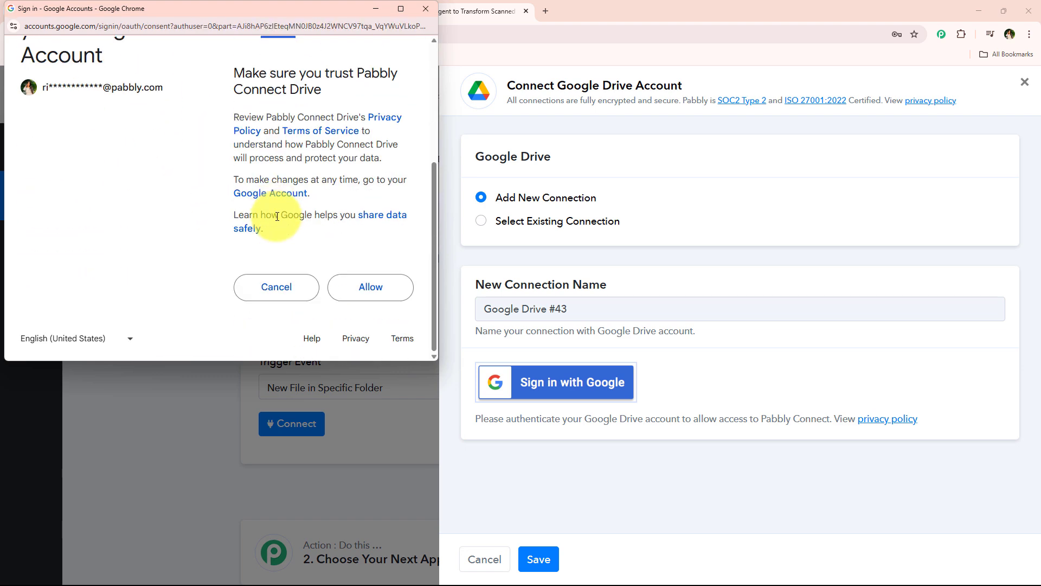
left_click(377, 286)
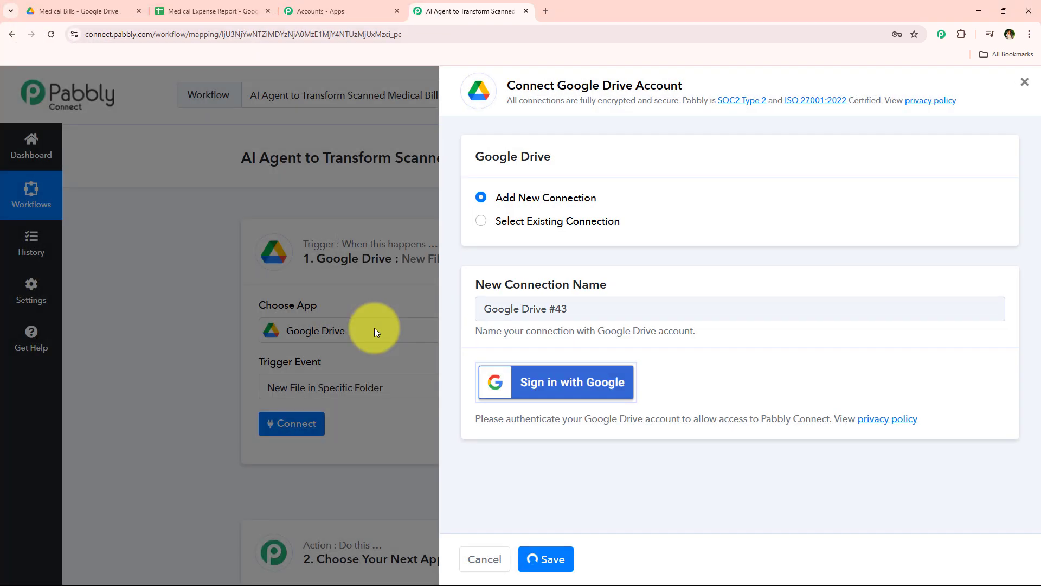
Choose Medical Bills as the folder the trigger checks for new files.
scroll(217, 402, "down", 3)
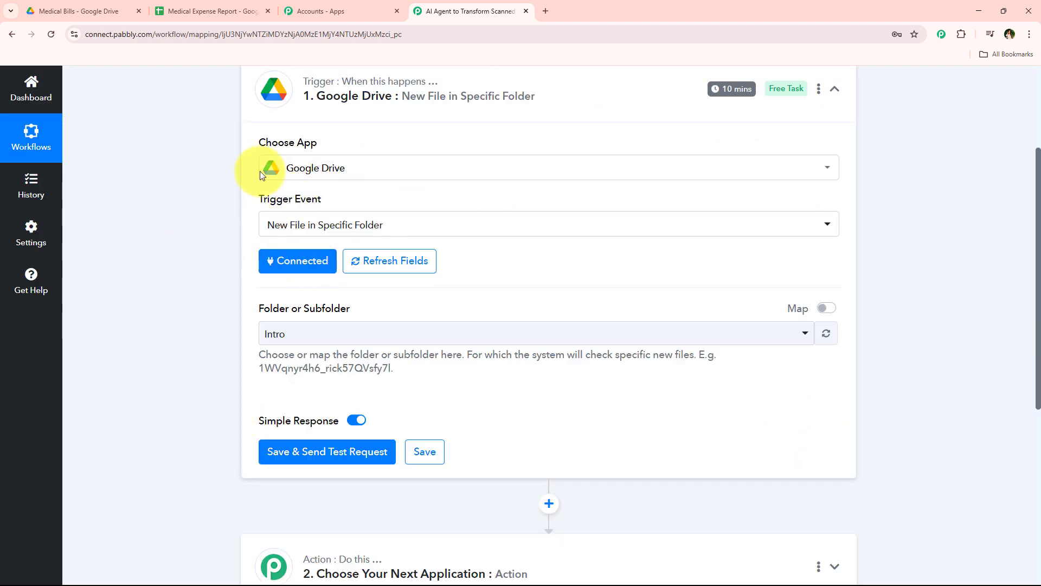
scroll(266, 266, "down", 1)
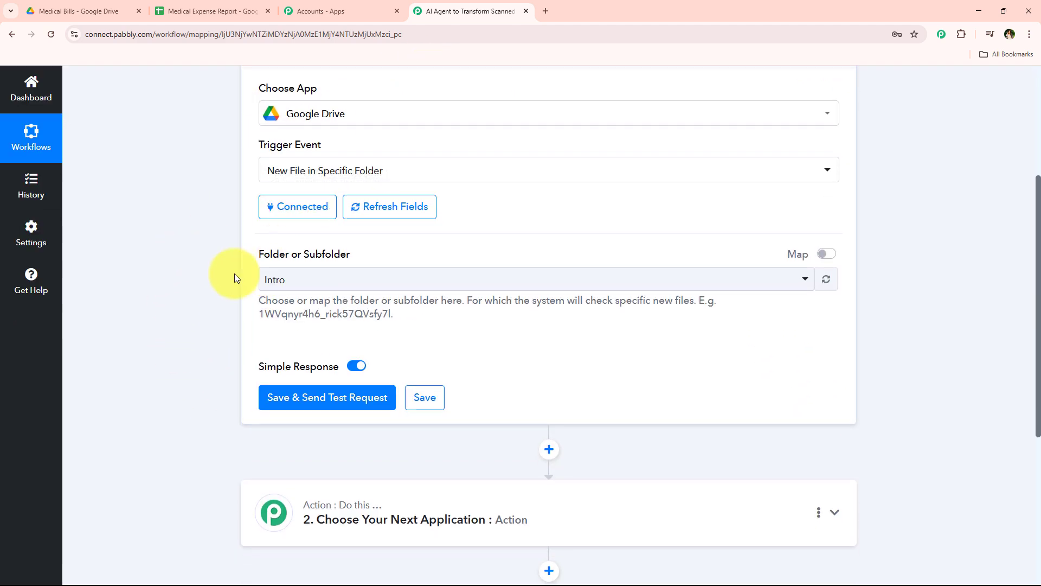
left_click_drag(249, 258, 441, 275)
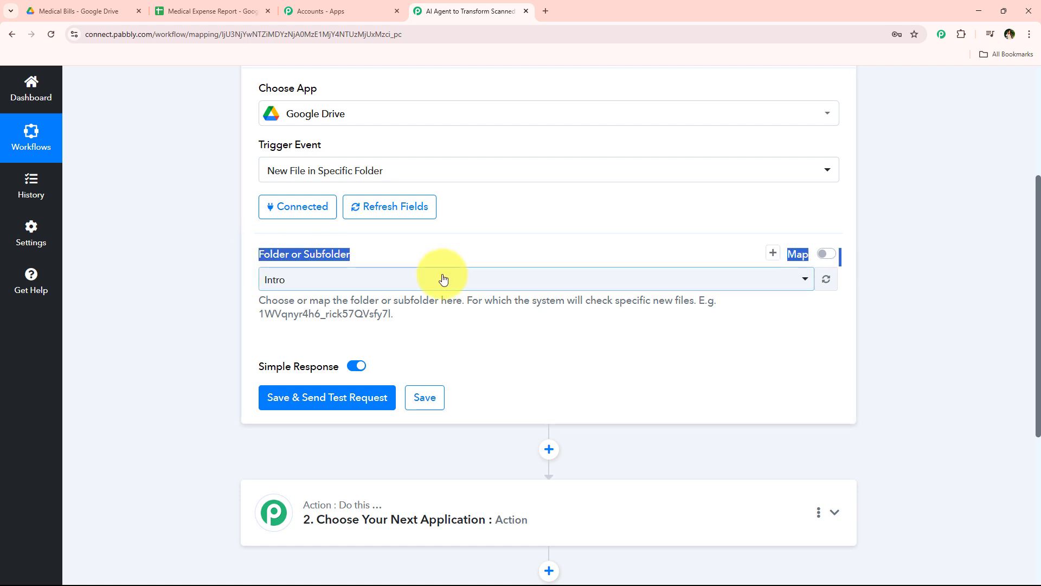
left_click(380, 283)
scroll(314, 456, "down", 1)
left_click(328, 460)
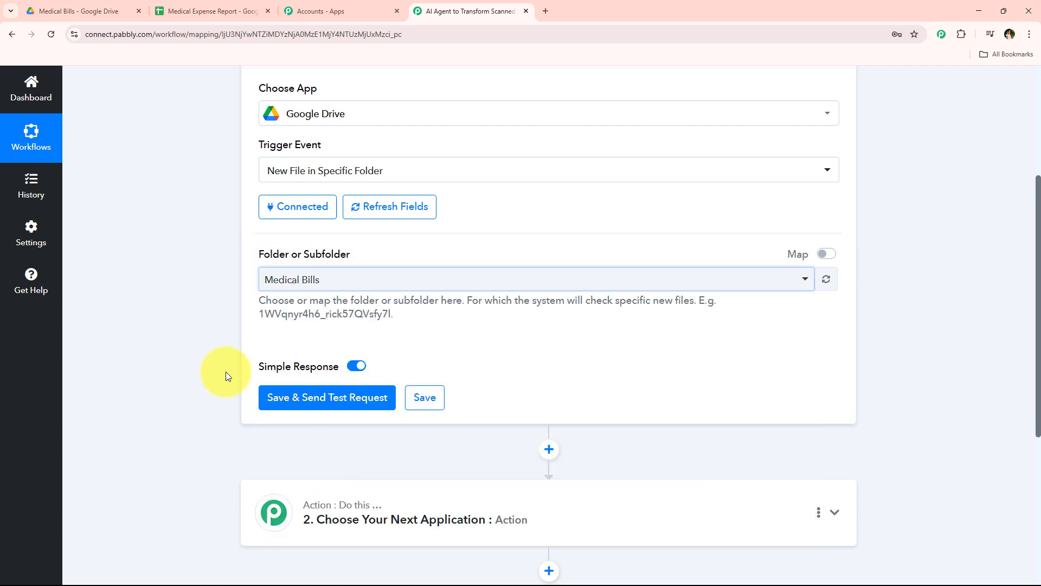
Switch to Google Drive and check the general access settings in the Medical Bills folder's sharing dialog.
left_click(120, 4)
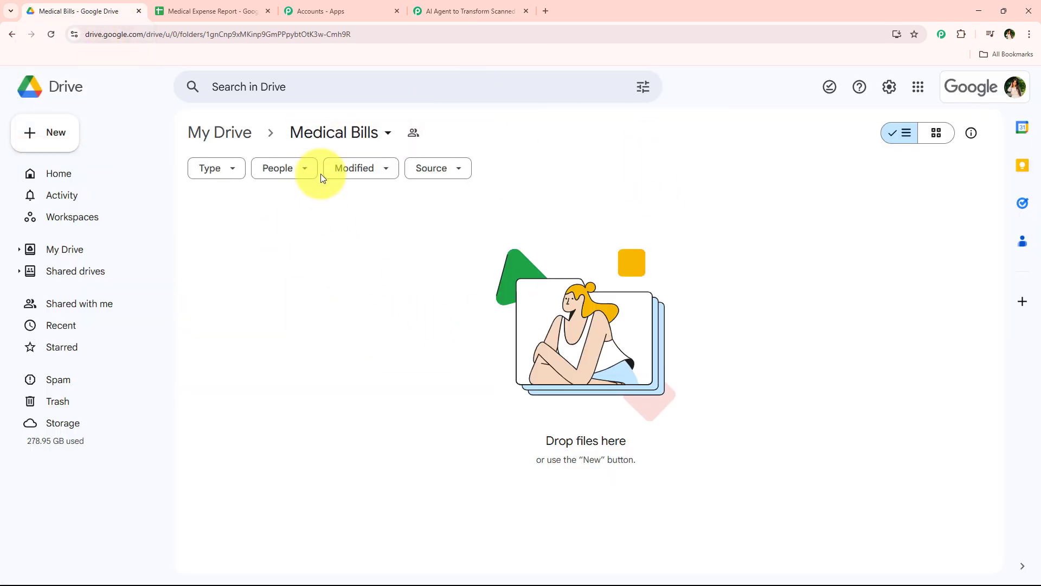
left_click(350, 134)
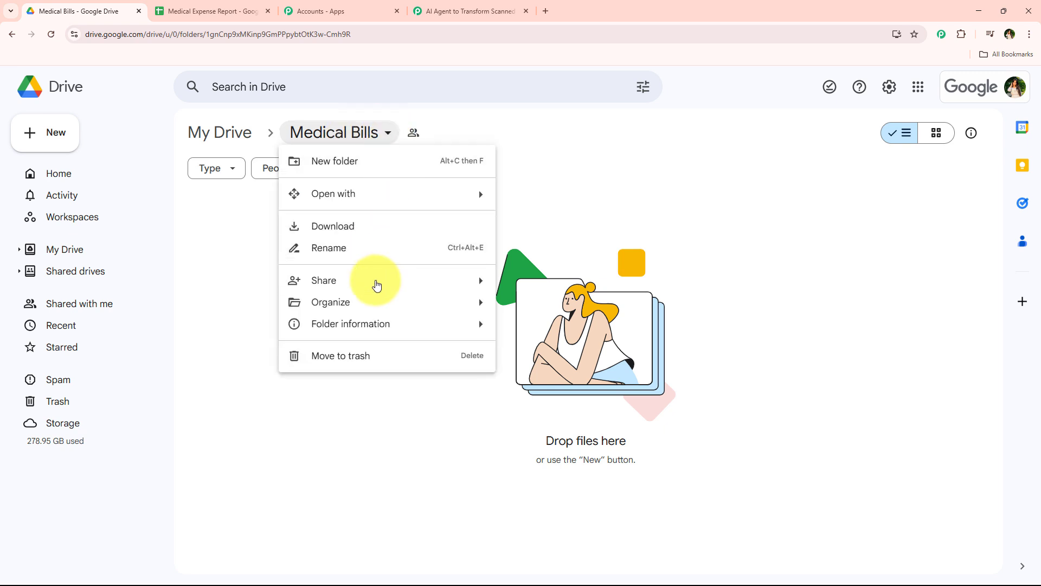
mouse_move(377, 284)
left_click(526, 280)
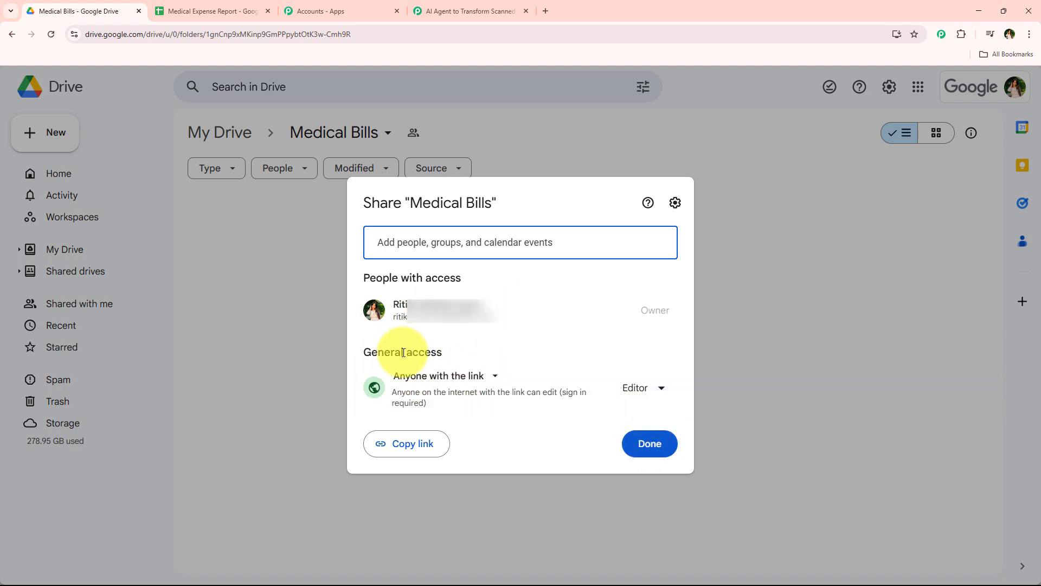
left_click(625, 445)
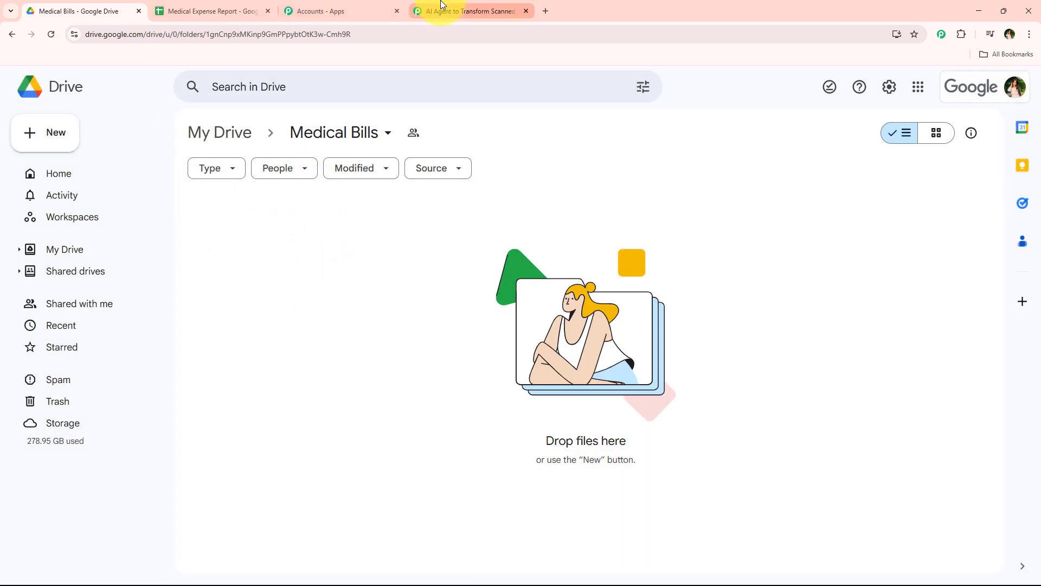
Return to the Pabbly Connect workflow and examine the Google Drive trigger's configuration and how often it checks for new data.
left_click(442, 5)
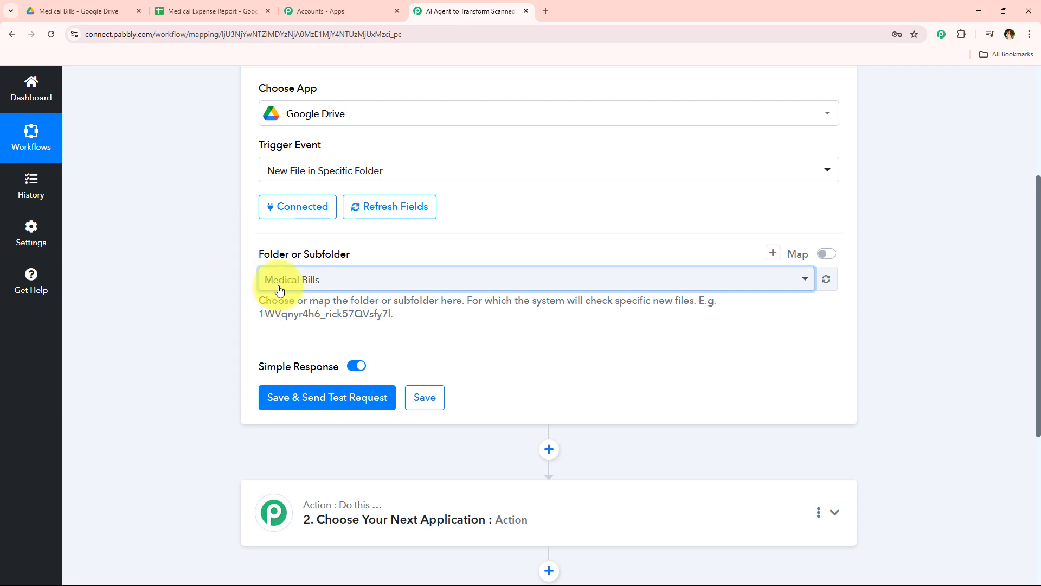
left_click(201, 284)
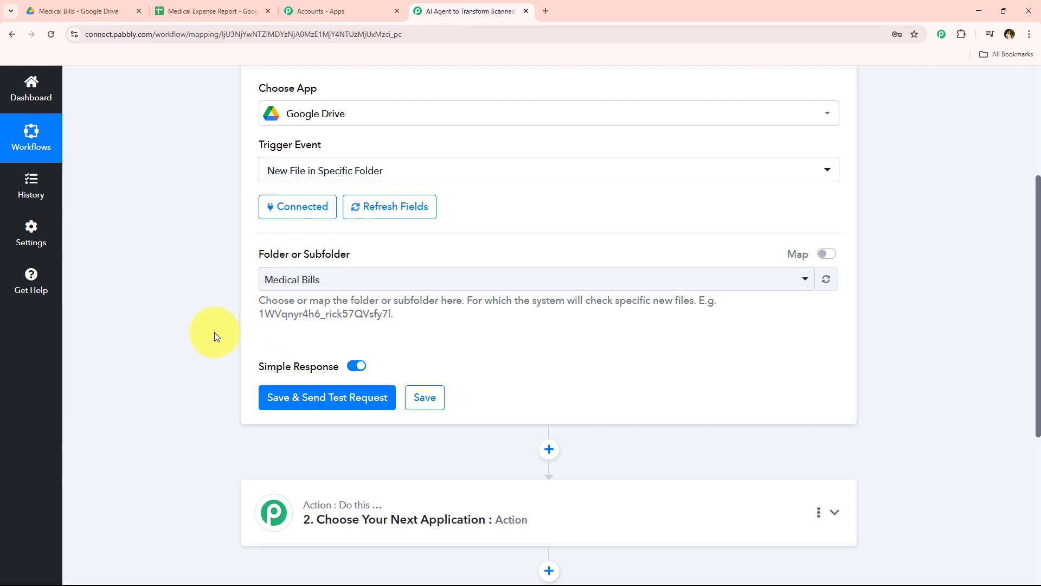
scroll(217, 341, "down", 4)
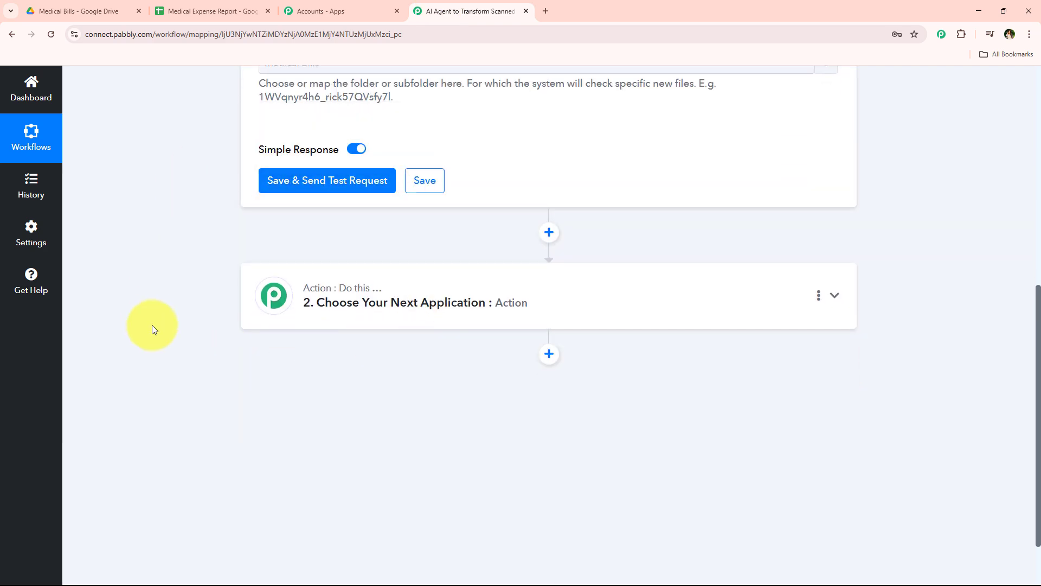
scroll(157, 328, "up", 3)
scroll(211, 321, "up", 5)
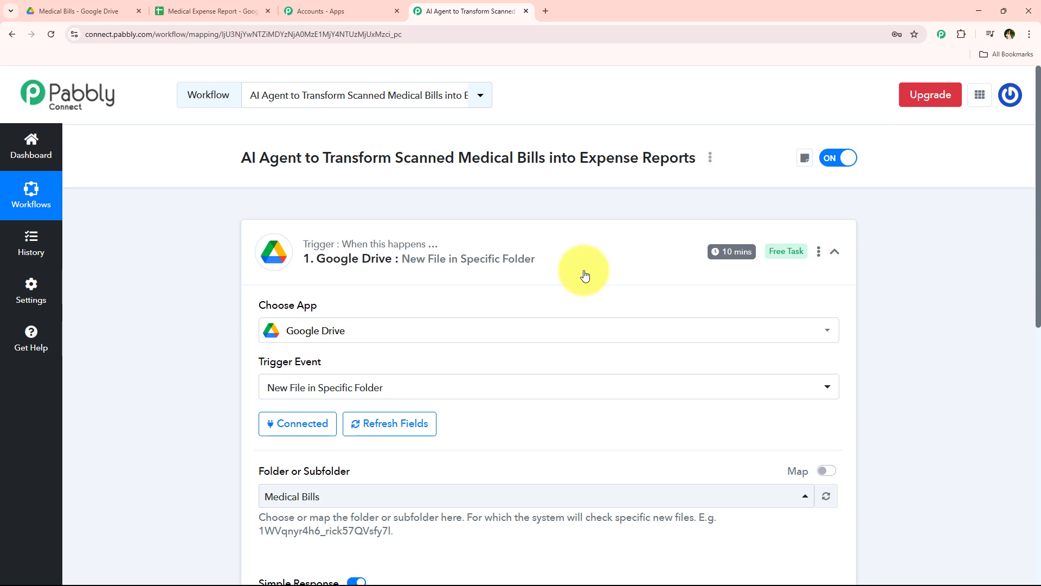
mouse_move(379, 247)
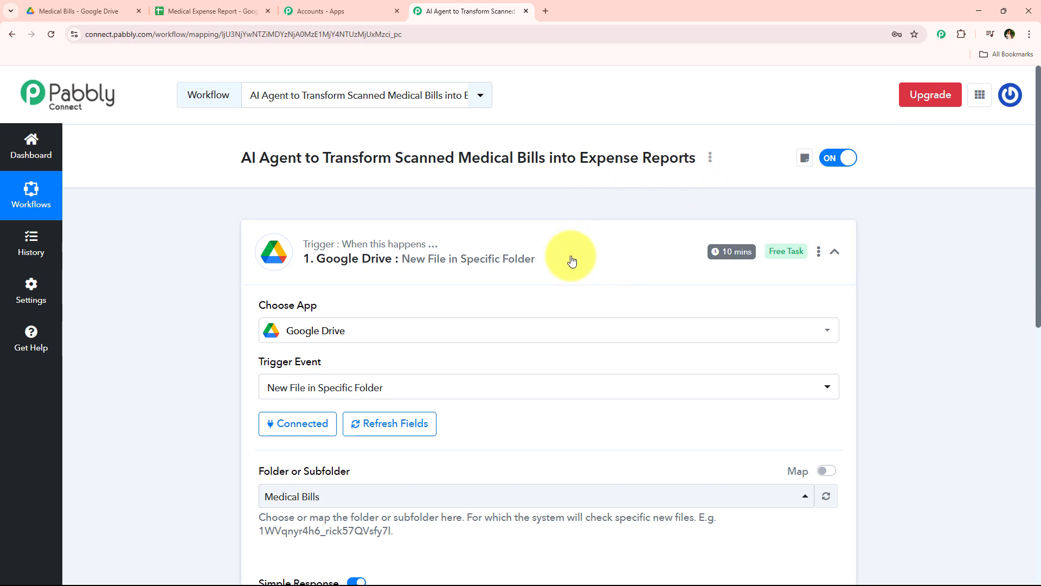
mouse_move(728, 256)
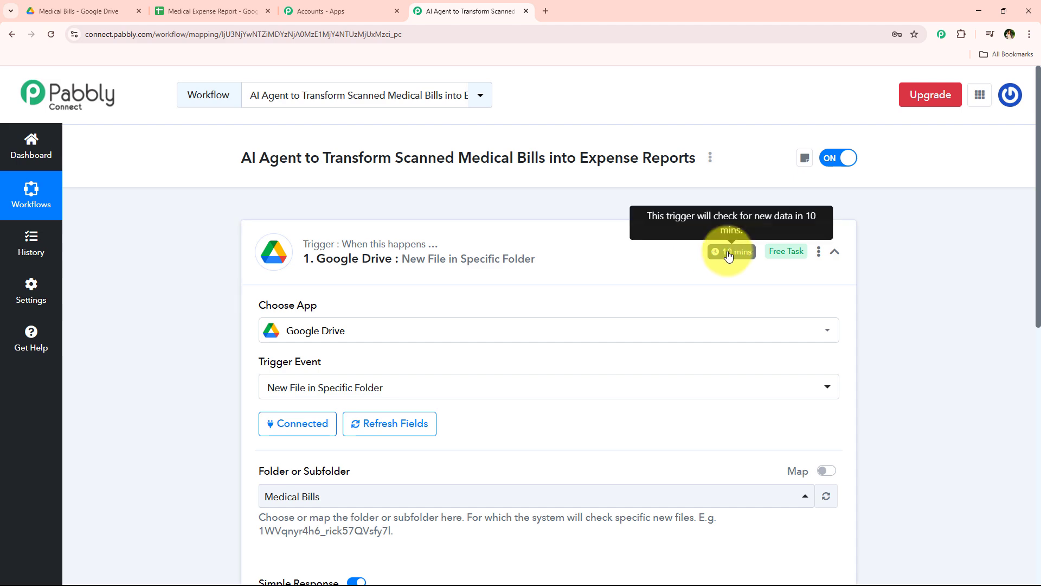
scroll(284, 302, "down", 5)
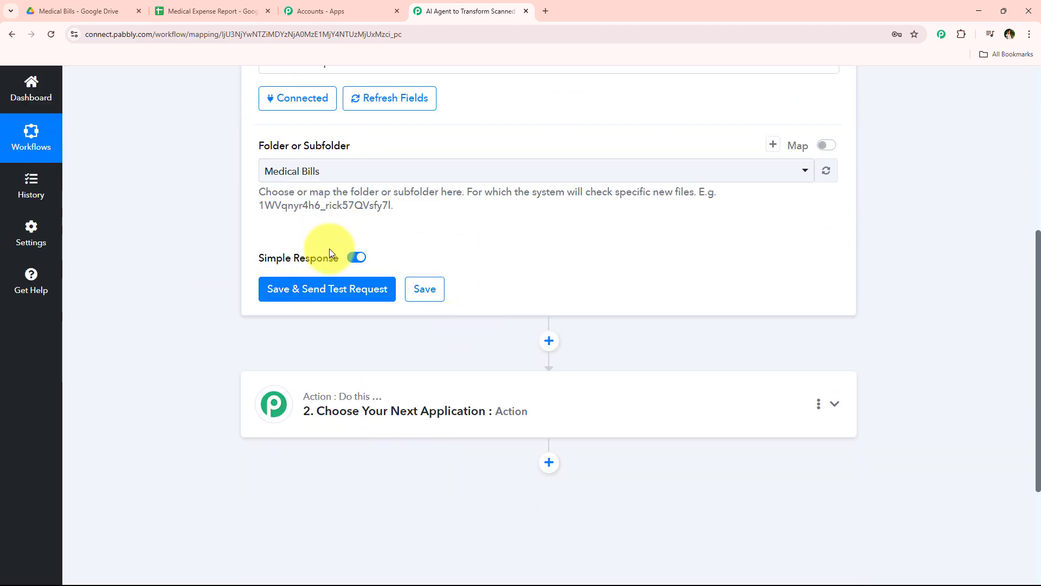
scroll(390, 320, "up", 5)
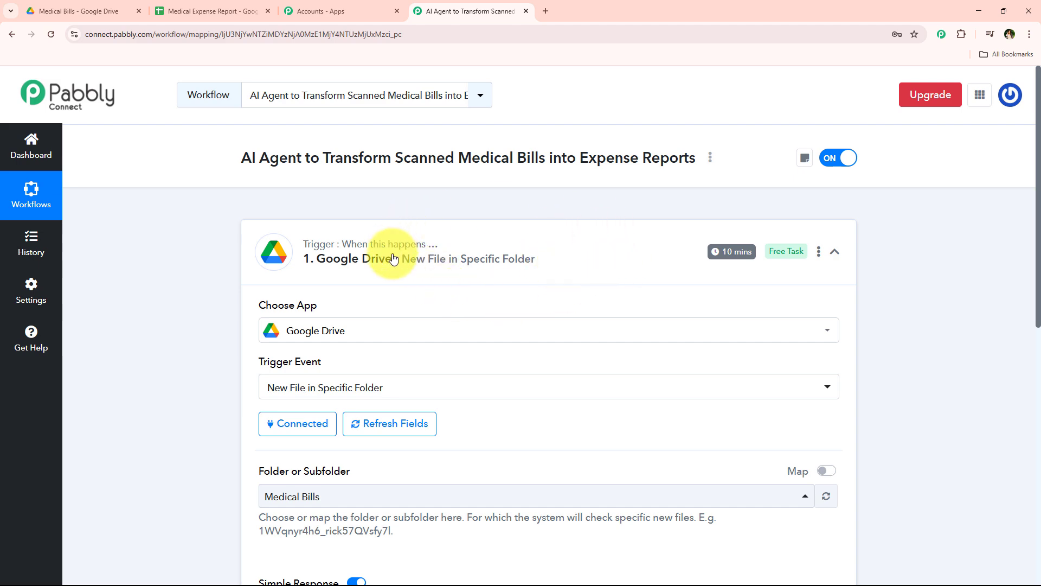
scroll(425, 298, "down", 4)
scroll(238, 309, "down", 2)
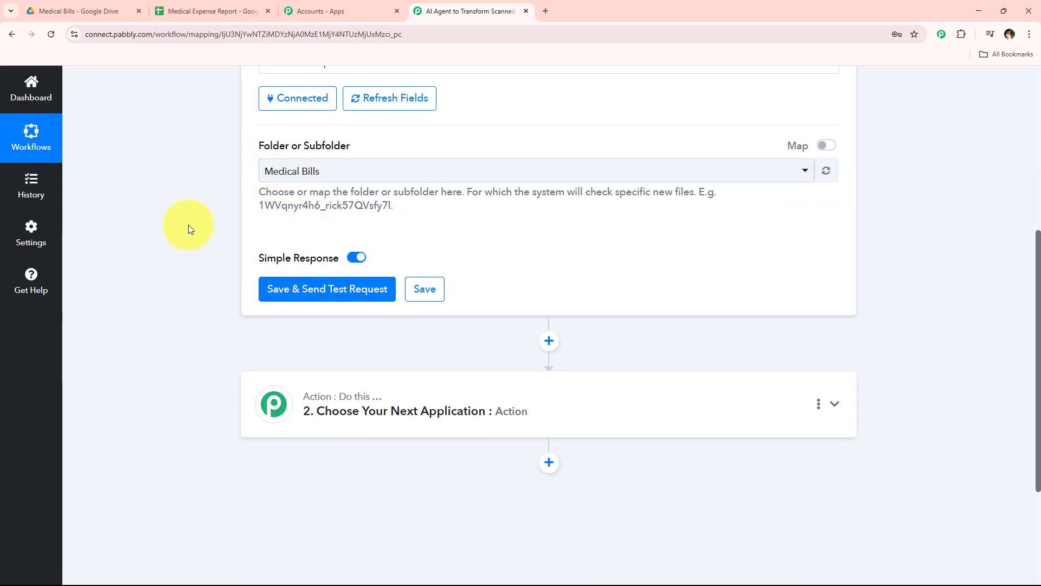
scroll(237, 317, "up", 3)
scroll(236, 317, "down", 4)
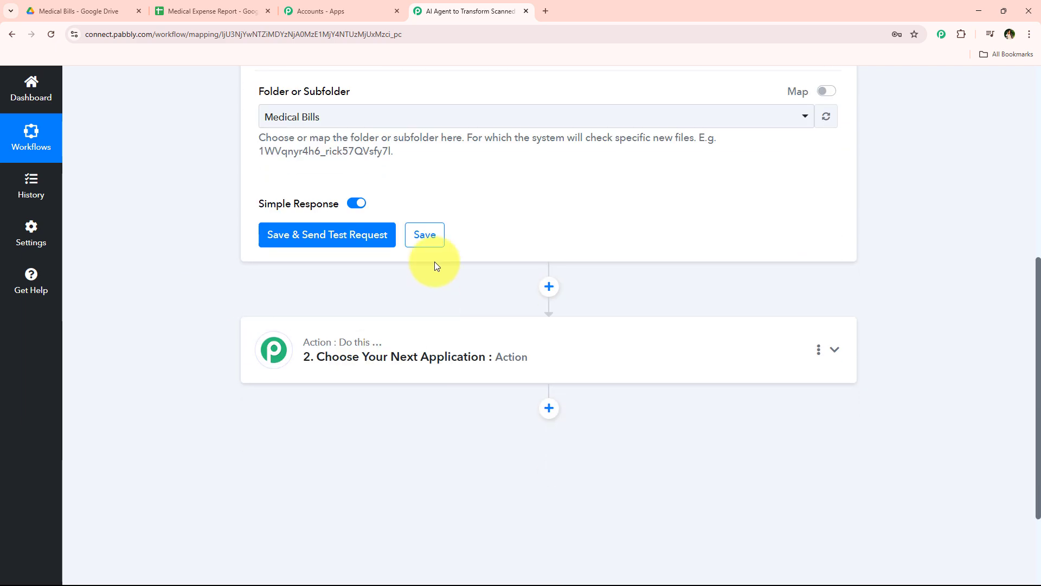
scroll(252, 264, "up", 1)
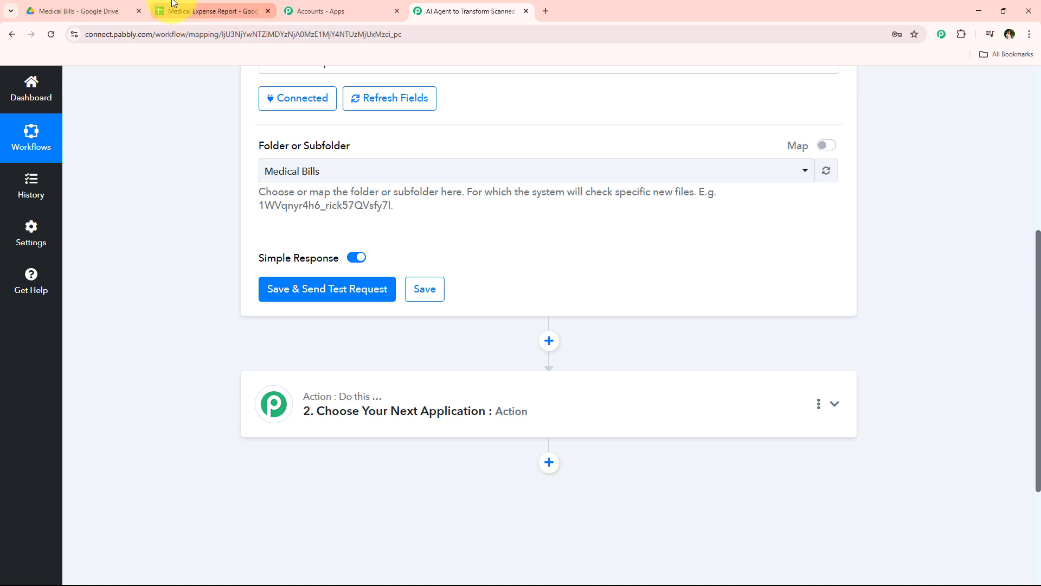
Switch to Google Drive and upload the Medical Bill PDF from the Downloads folder into the Medical Bills folder.
left_click(134, 5)
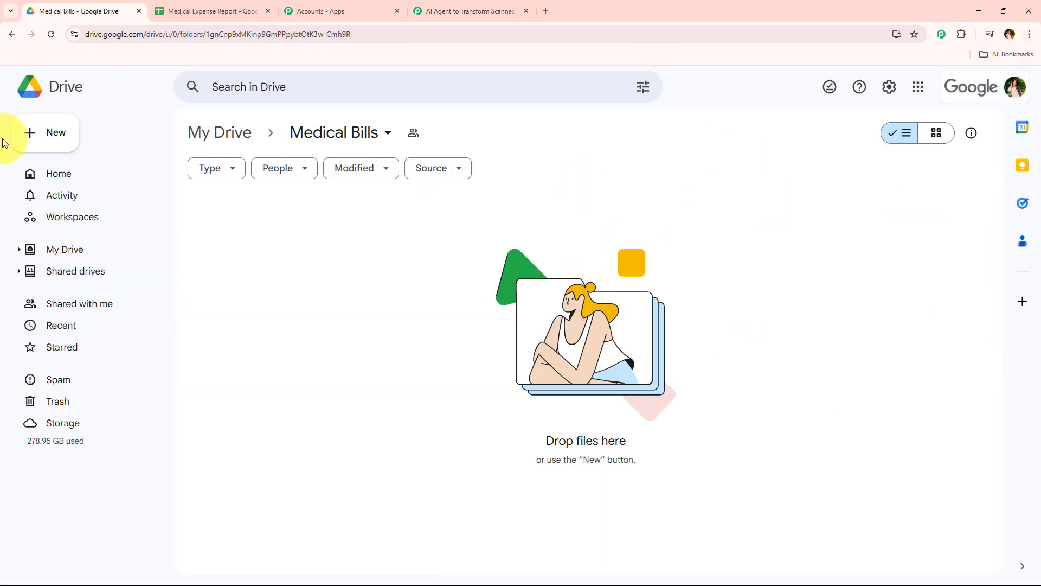
right_click(337, 287)
left_click(395, 333)
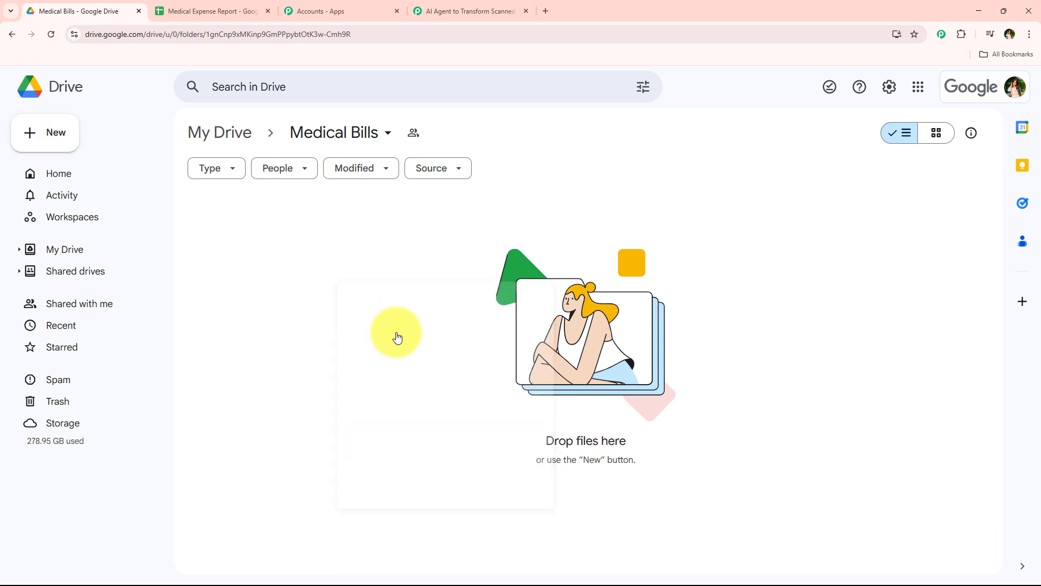
scroll(60, 158, "up", 5)
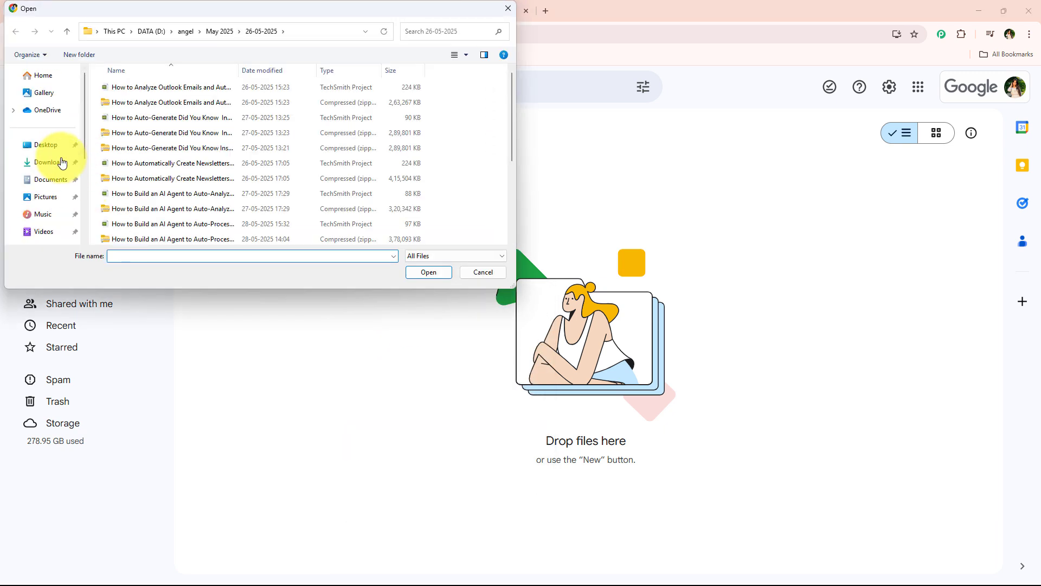
left_click(60, 161)
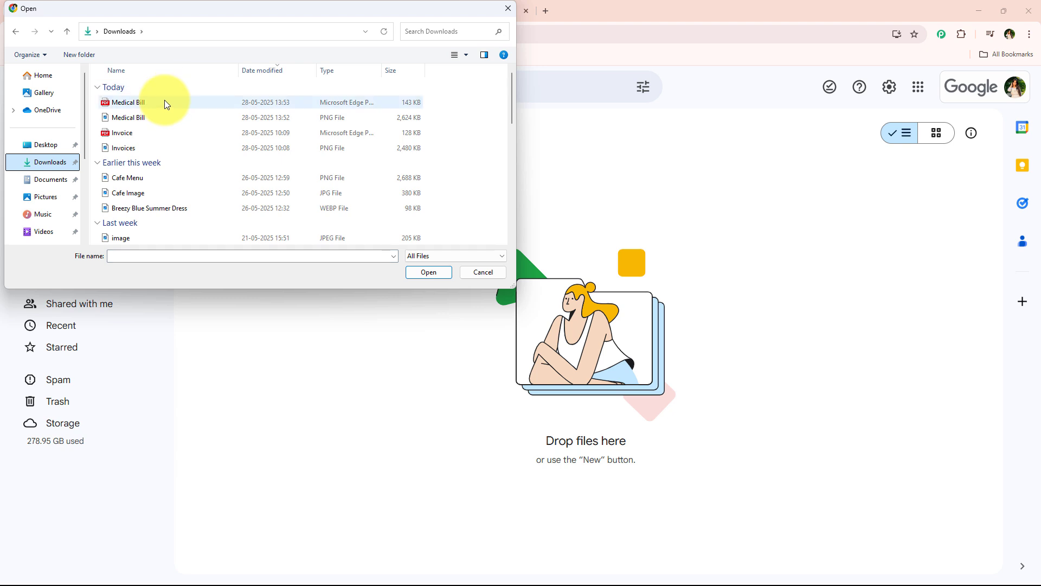
left_click(180, 101)
left_click(428, 272)
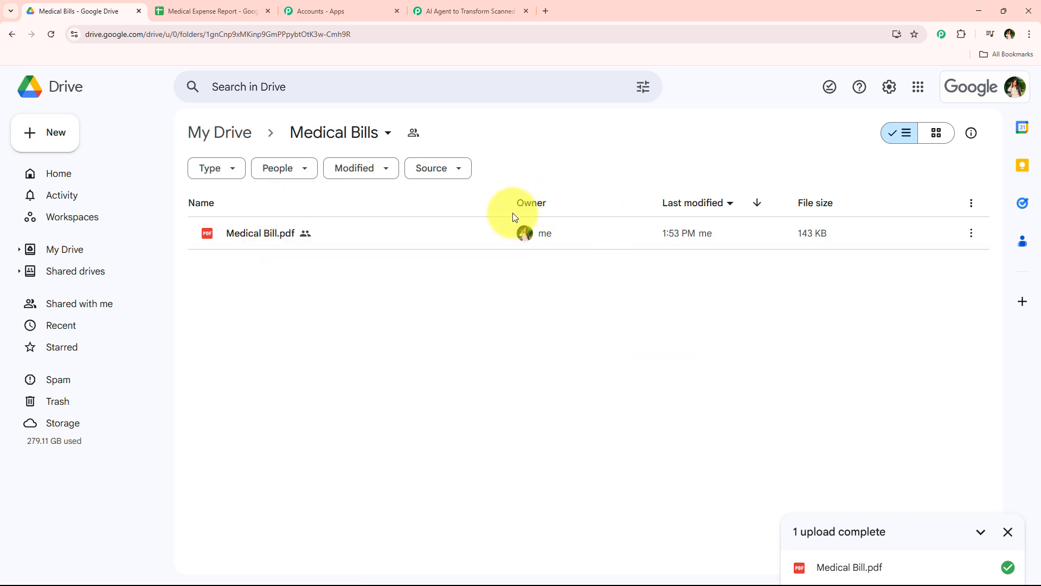
Return to the Pabbly Connect workflow, save the Google Drive trigger and send a test request.
left_click(464, 11)
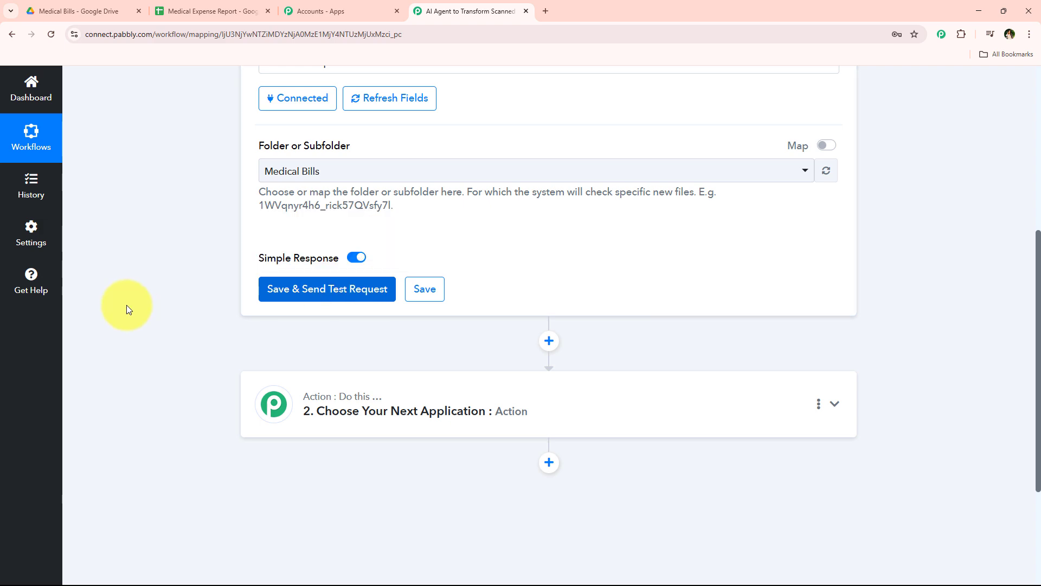
left_click(269, 290)
scroll(258, 305, "up", 3)
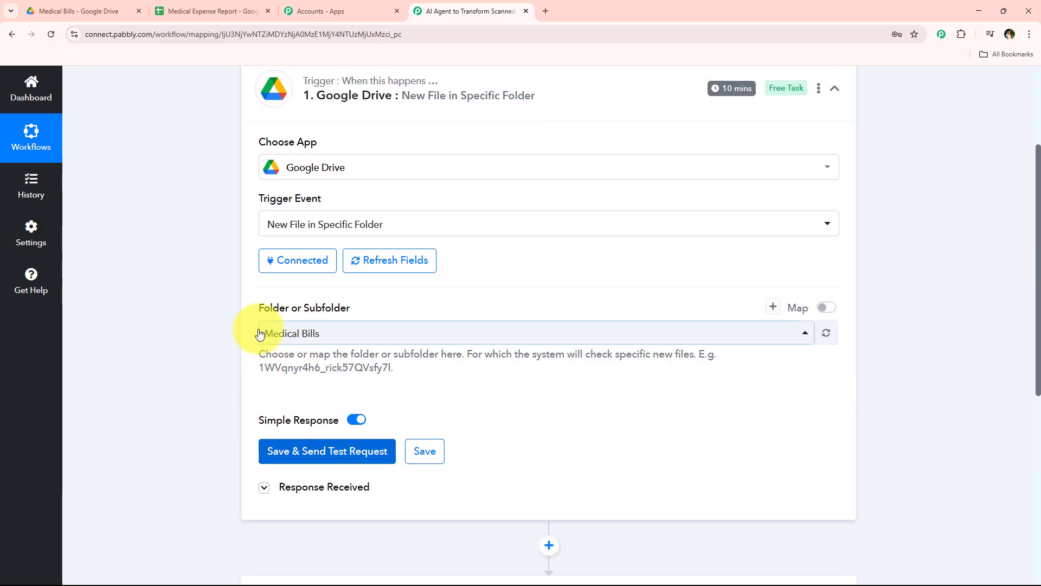
Examine the file details in the Google Drive trigger's received response, and collapse the trigger step.
scroll(258, 328, "down", 7)
scroll(208, 327, "down", 2)
scroll(463, 316, "down", 13)
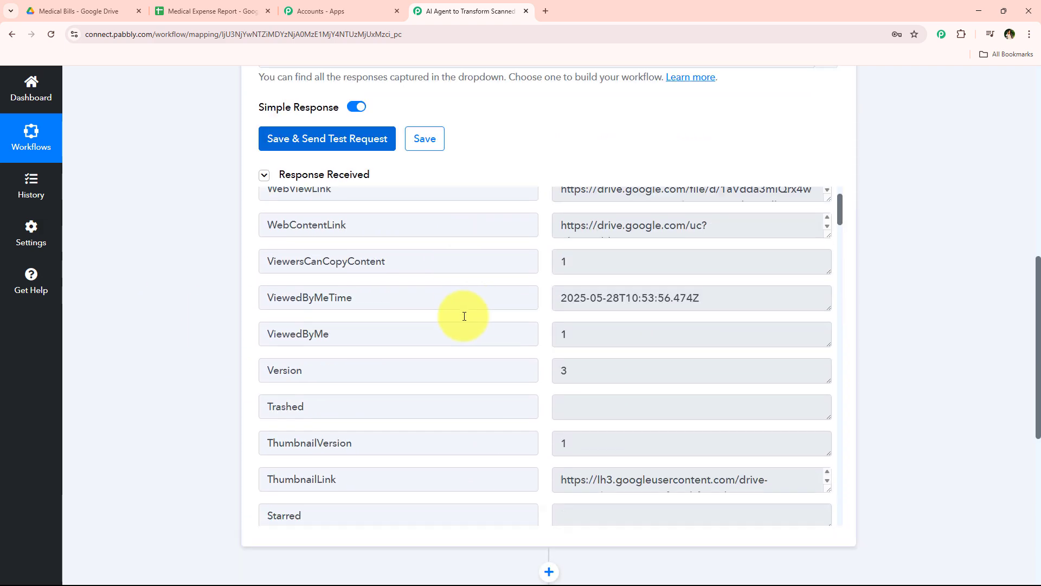
scroll(464, 318, "down", 14)
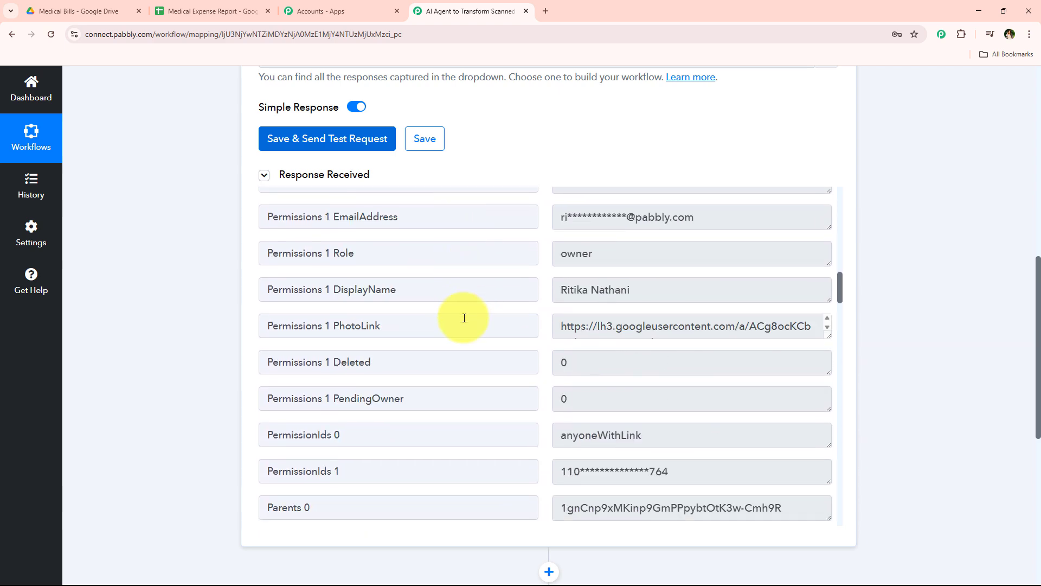
scroll(464, 317, "down", 16)
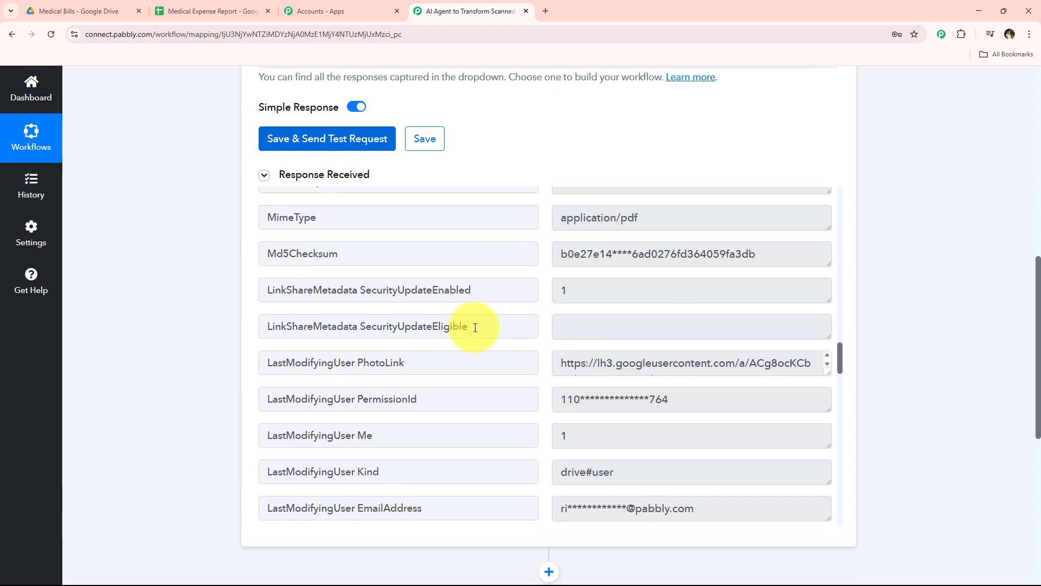
scroll(475, 328, "down", 13)
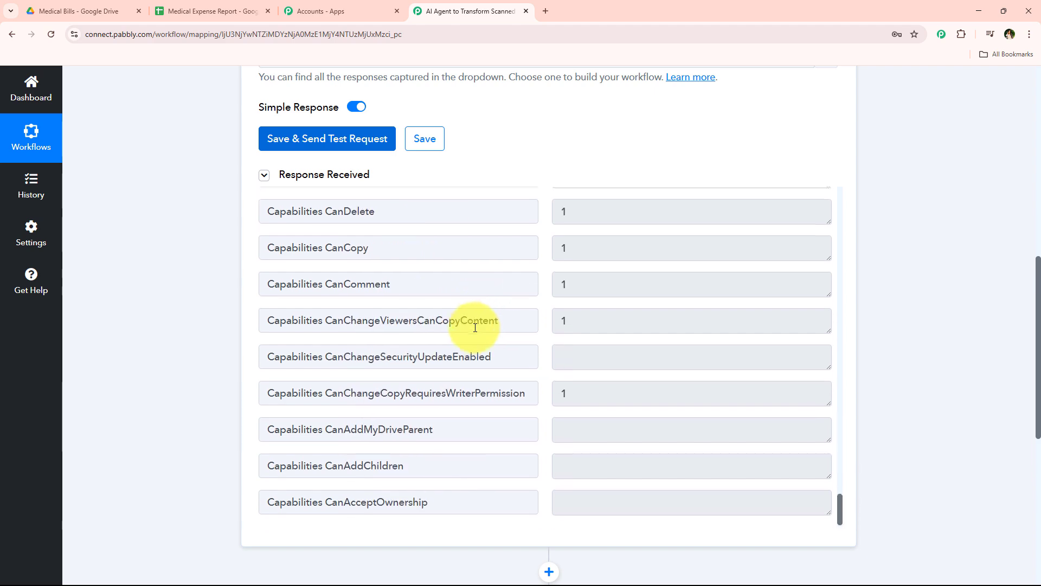
scroll(475, 327, "up", 17)
scroll(475, 327, "up", 20)
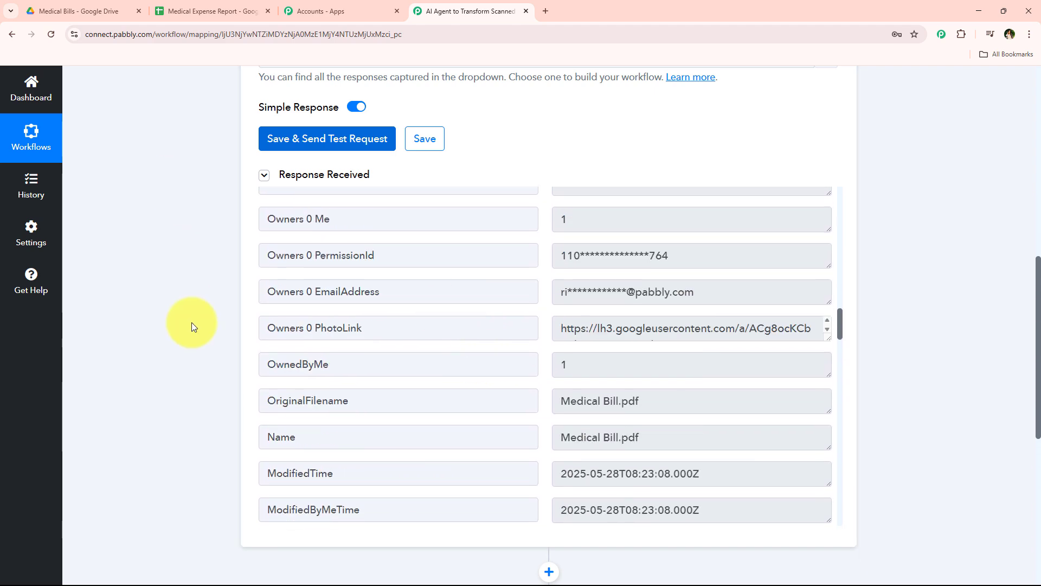
scroll(214, 191, "up", 10)
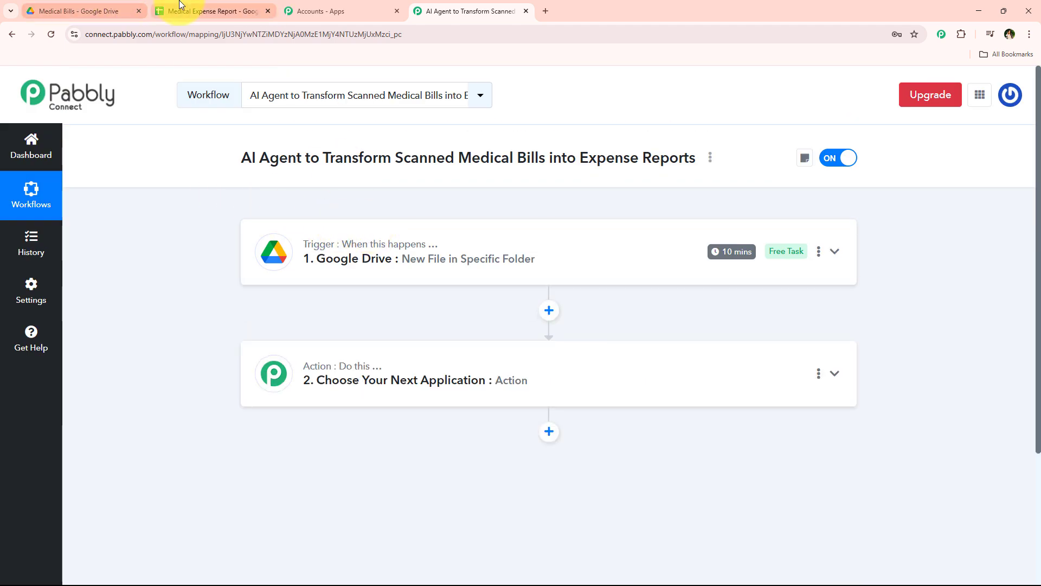
Switch to Google Drive, open Medical Bill.pdf and review the patient, service and payment details on the bill.
left_click(79, 11)
double_click(346, 242)
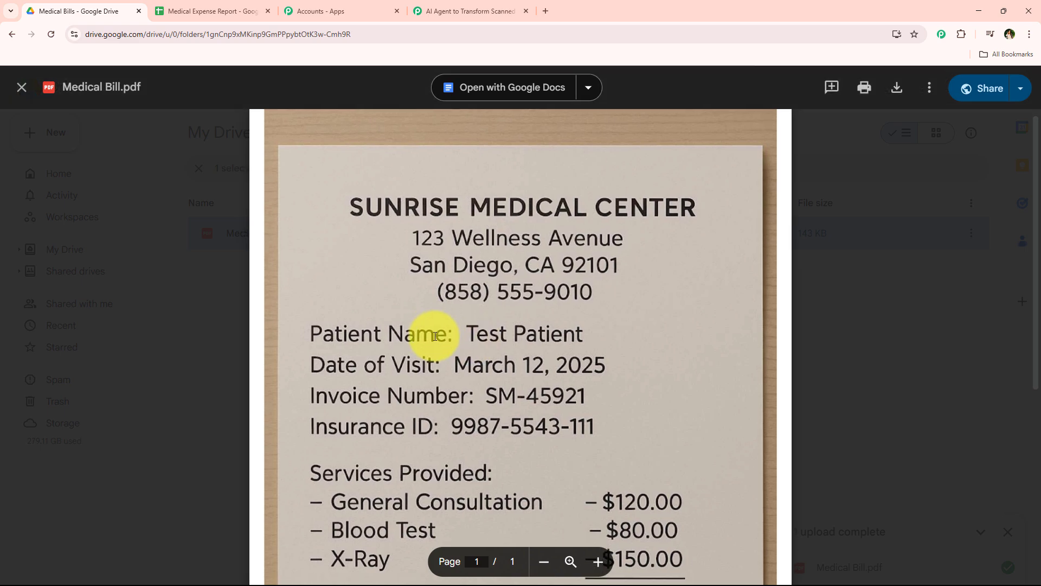
scroll(432, 363, "down", 4)
scroll(432, 363, "down", 2)
scroll(516, 418, "up", 5)
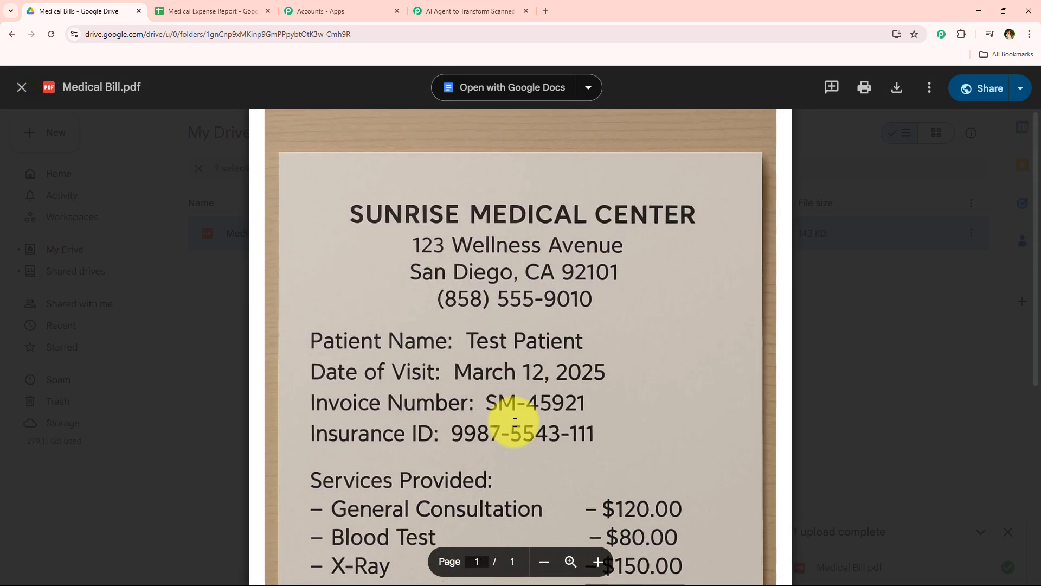
scroll(515, 422, "down", 5)
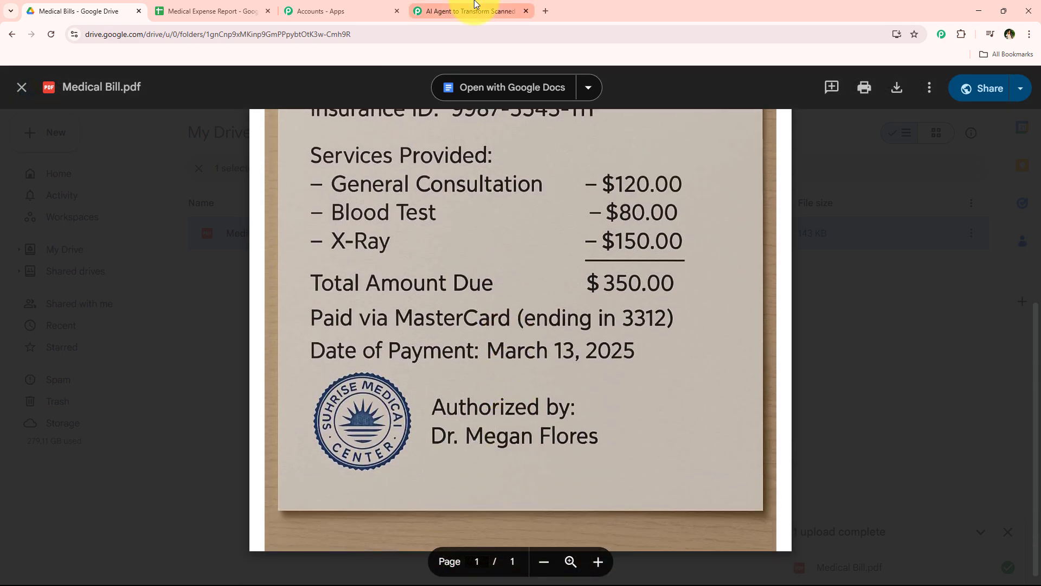
Return to the Pabbly Connect workflow and choose OpenAI (ChatGPT, DALL-E, Whisper) as the app for action step 2.
left_click(475, 8)
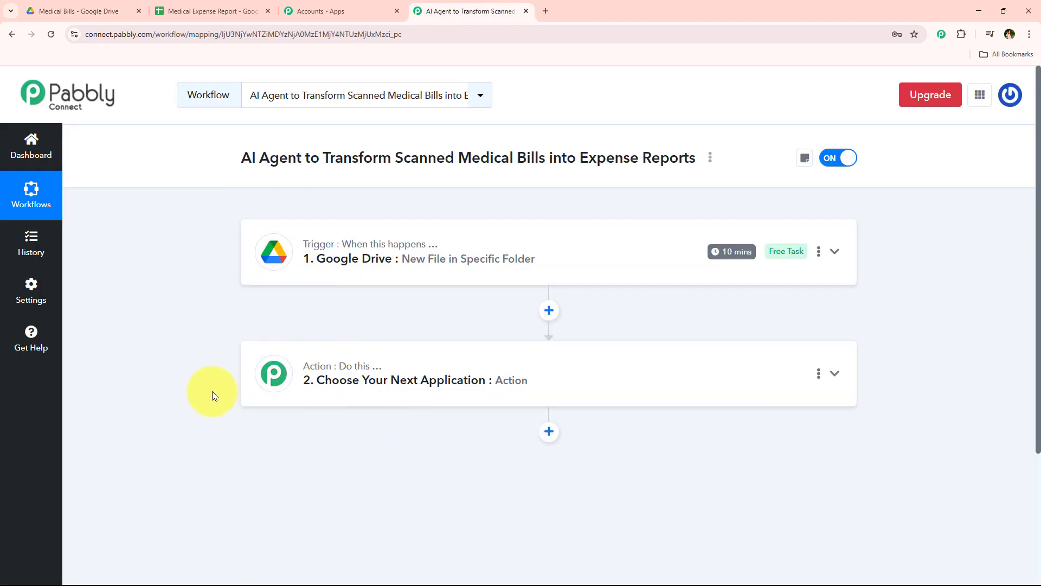
left_click(337, 360)
scroll(349, 272, "down", 3)
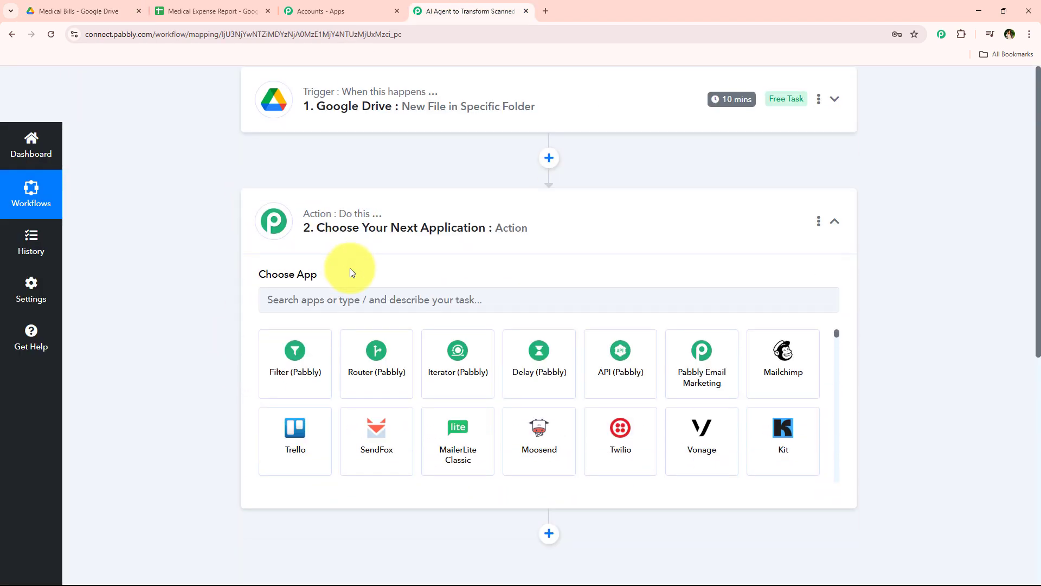
scroll(294, 308, "up", 3)
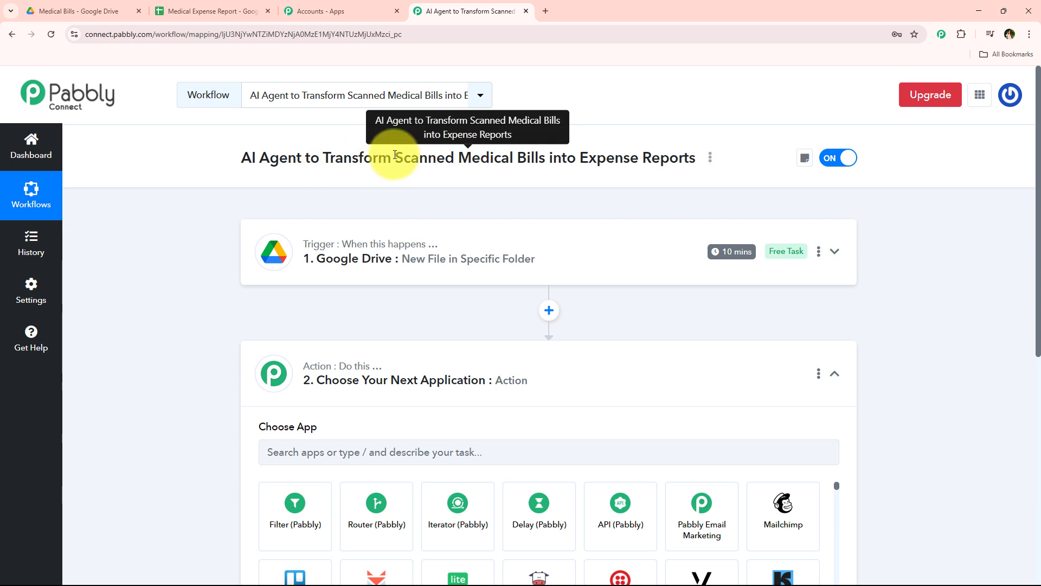
left_click_drag(400, 158, 575, 171)
left_click(465, 181)
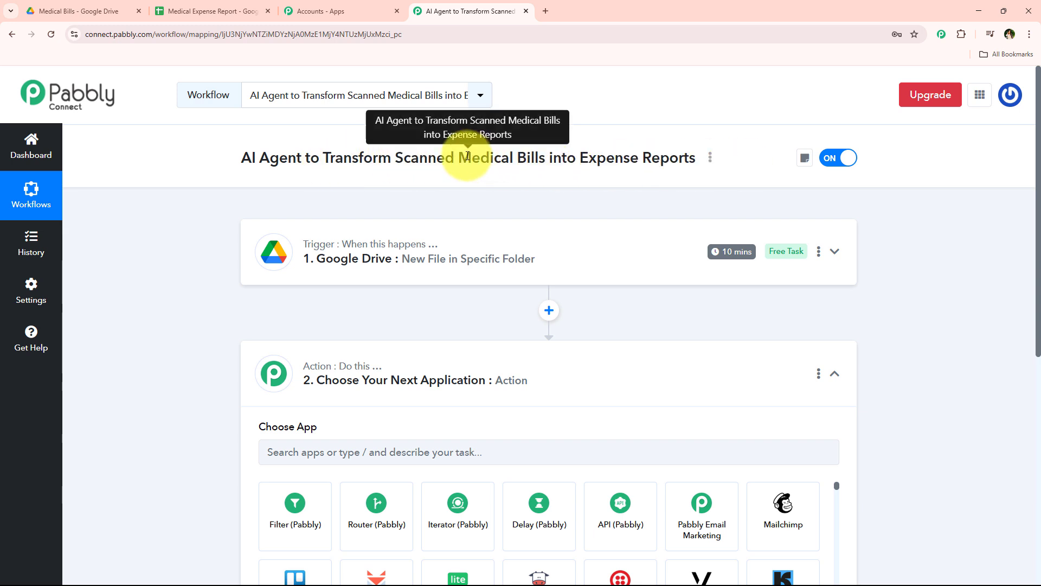
left_click_drag(493, 155, 547, 153)
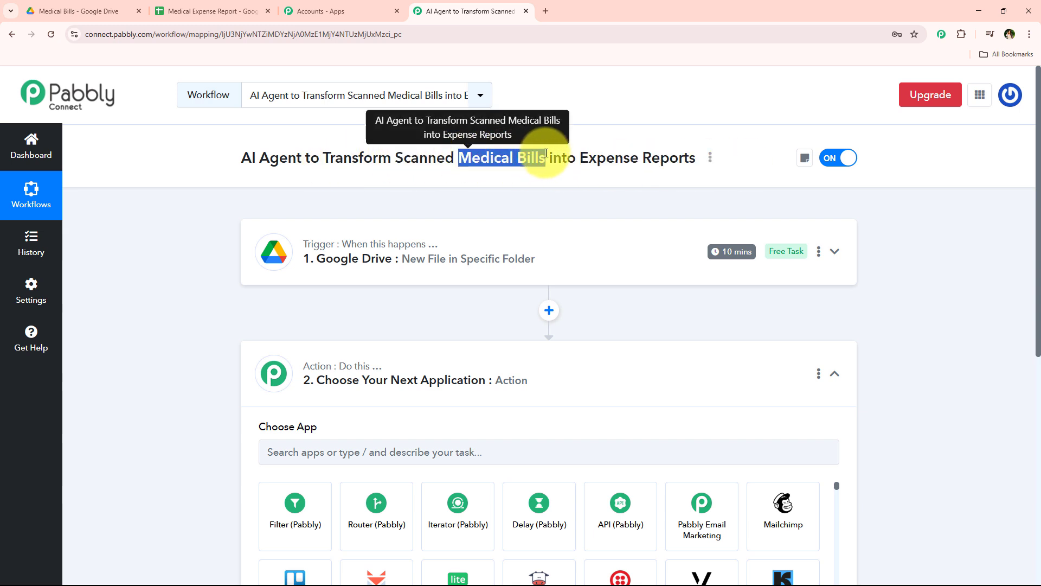
scroll(412, 326, "down", 4)
left_click(417, 243)
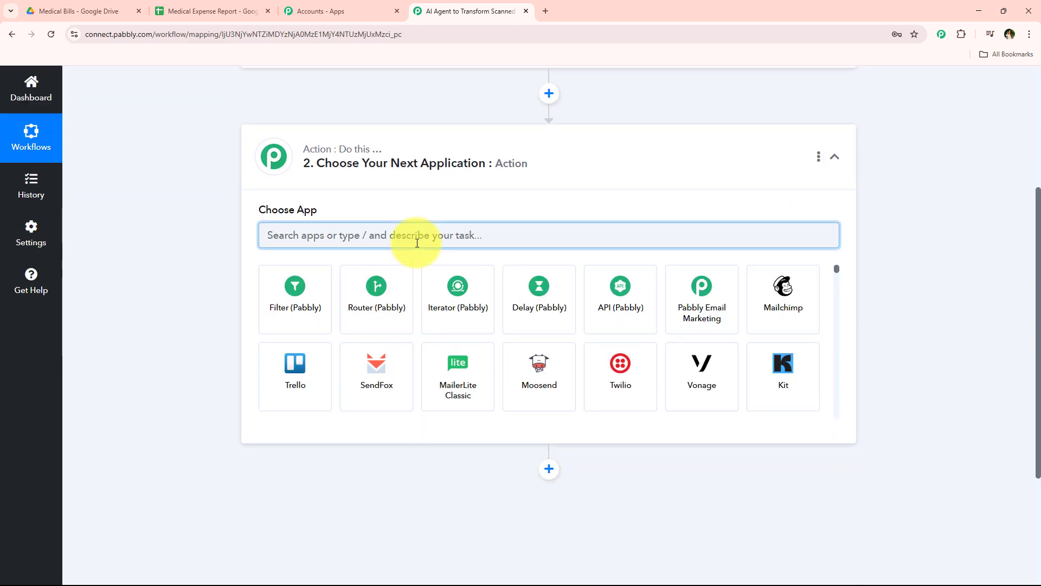
type("Ope")
left_click(384, 274)
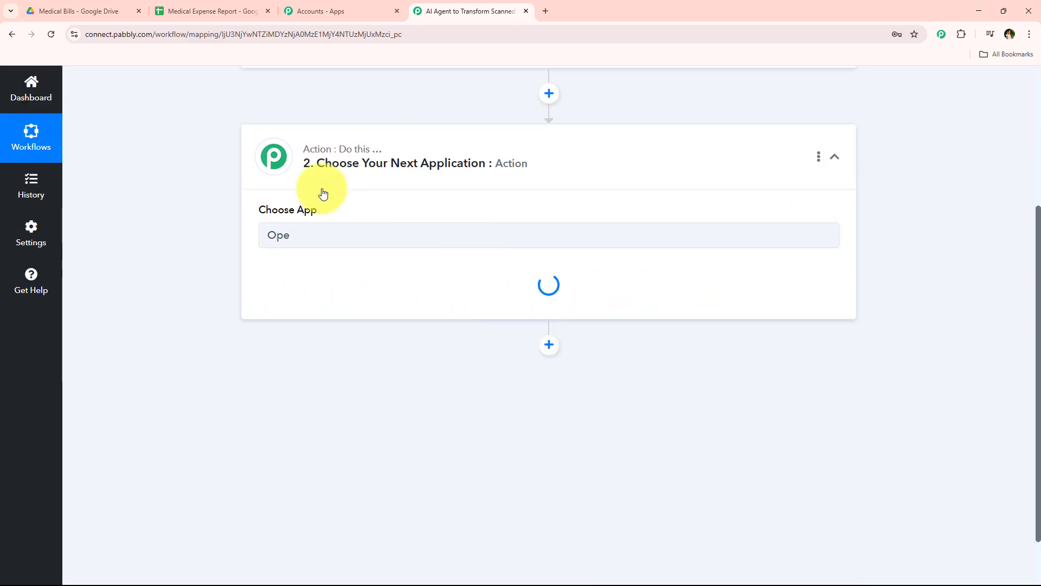
Set the OpenAI step's action event to Extract Content from PDF/Image.
left_click(325, 291)
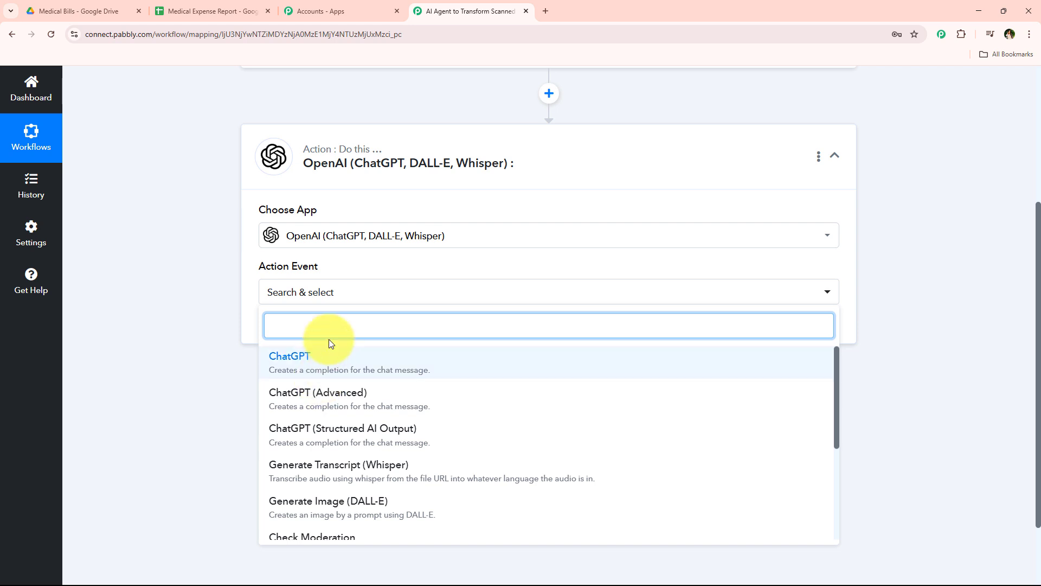
type("e")
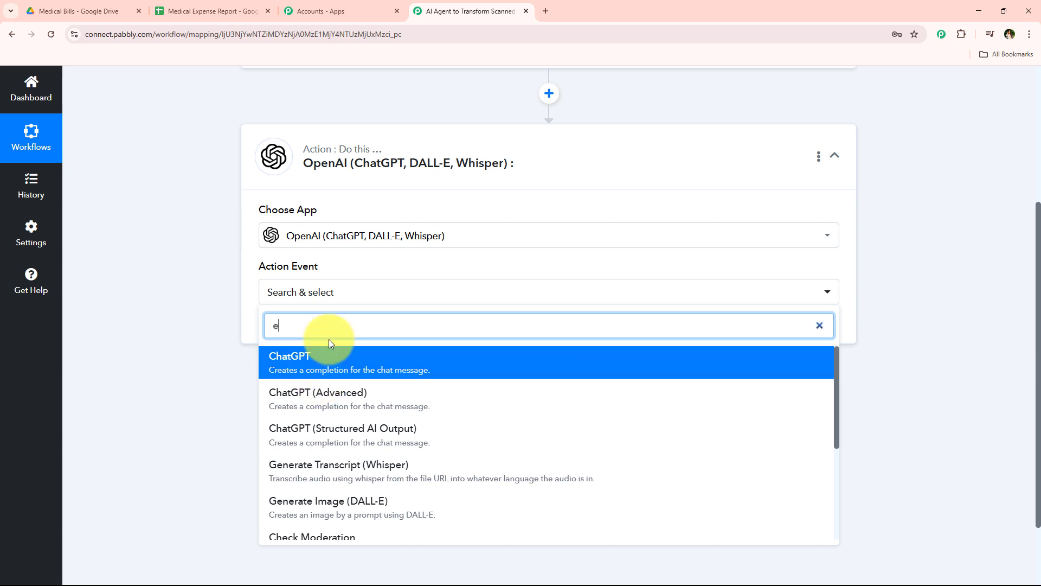
type("x")
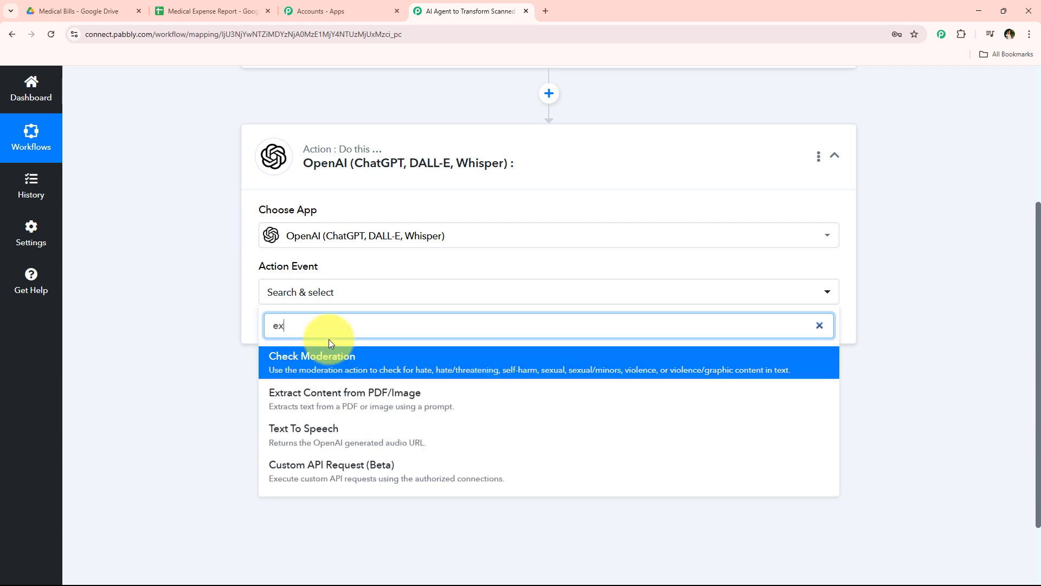
left_click(474, 416)
Start adding a new OpenAI connection for the action step and open the linked OpenAI API keys page.
left_click(293, 331)
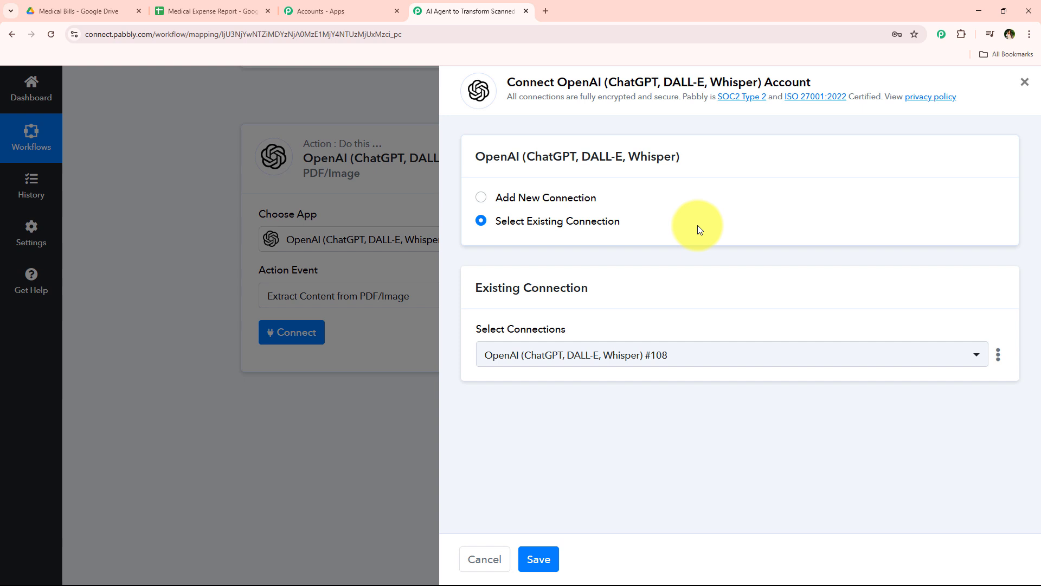
left_click(573, 200)
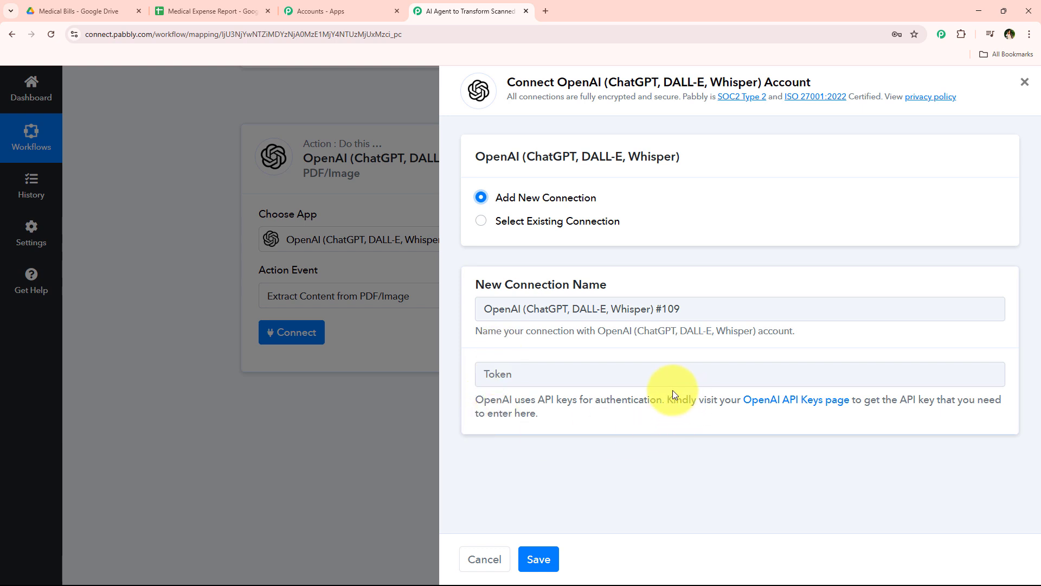
left_click_drag(676, 415, 677, 421)
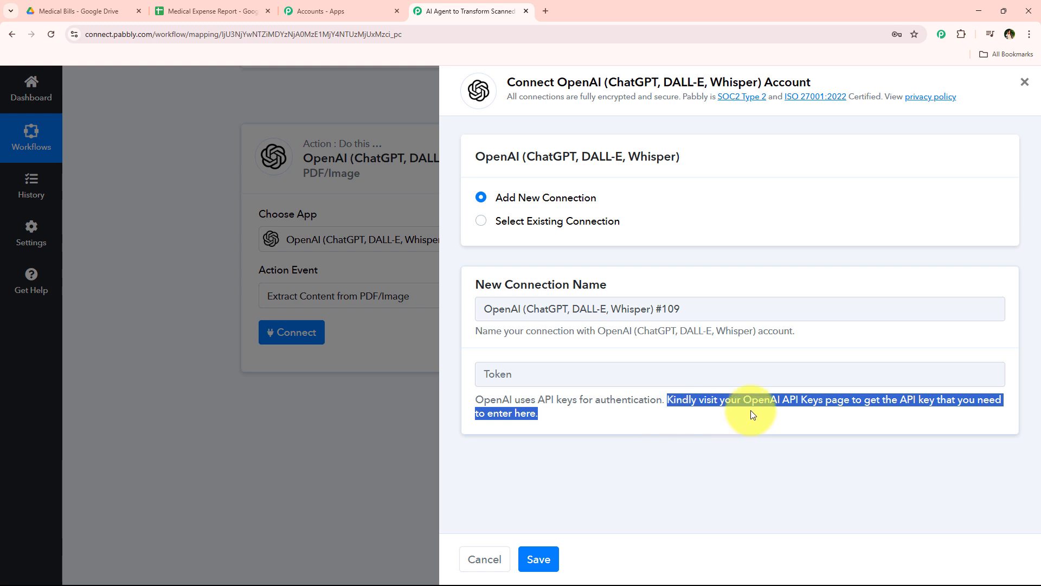
left_click(771, 401)
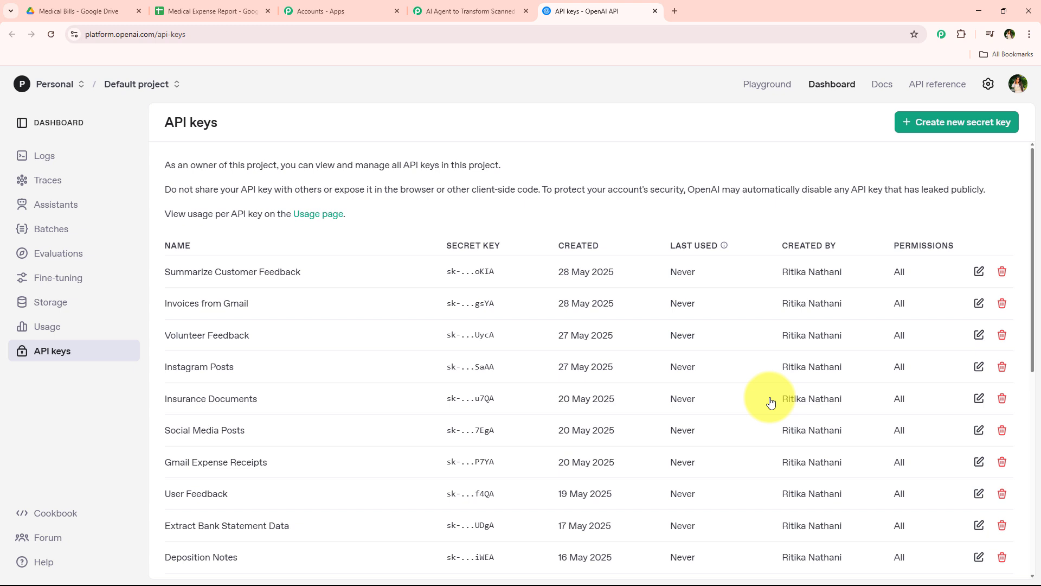
Create a new OpenAI secret key named Medical Bills.
left_click(933, 121)
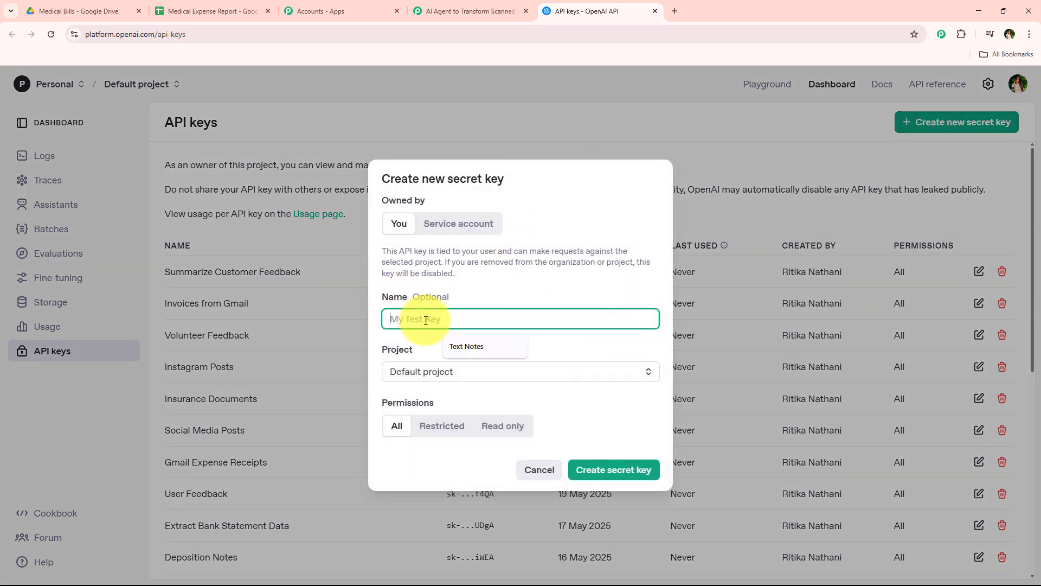
left_click(415, 364)
left_click(489, 366)
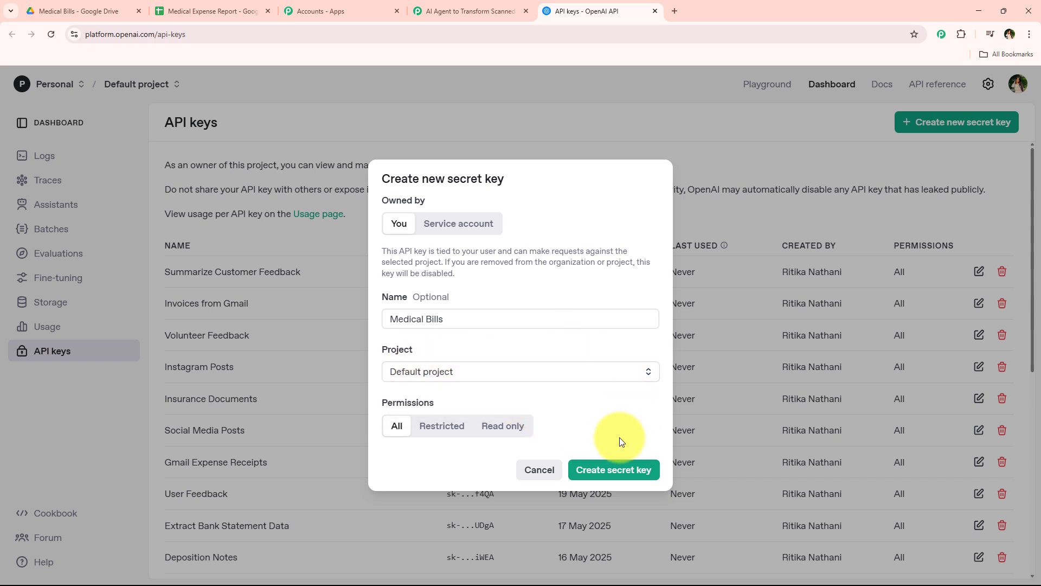
left_click(619, 468)
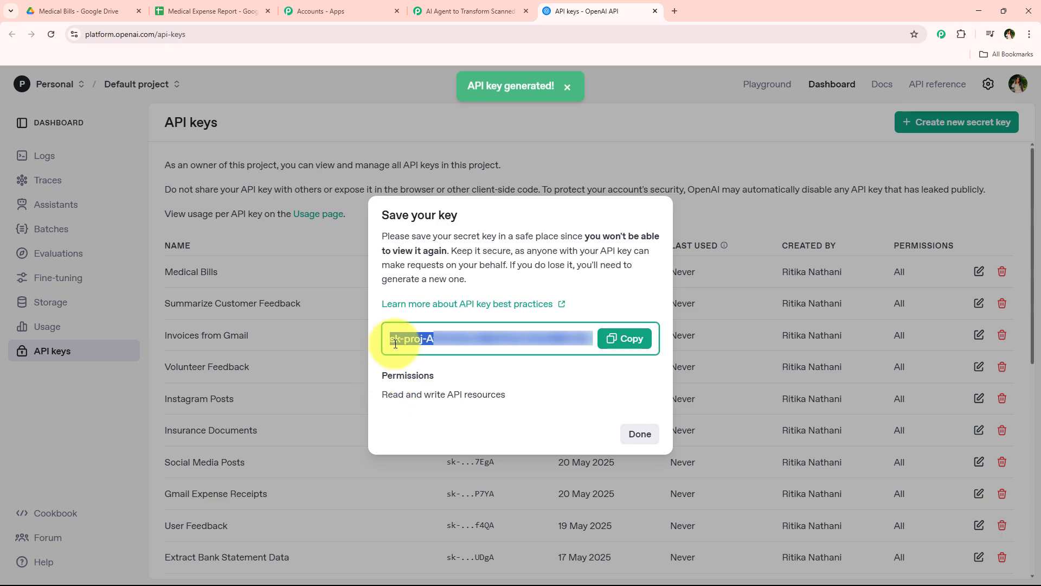
Copy the generated API key, close the key dialog and return to the new connection form in Pabbly Connect.
left_click(611, 339)
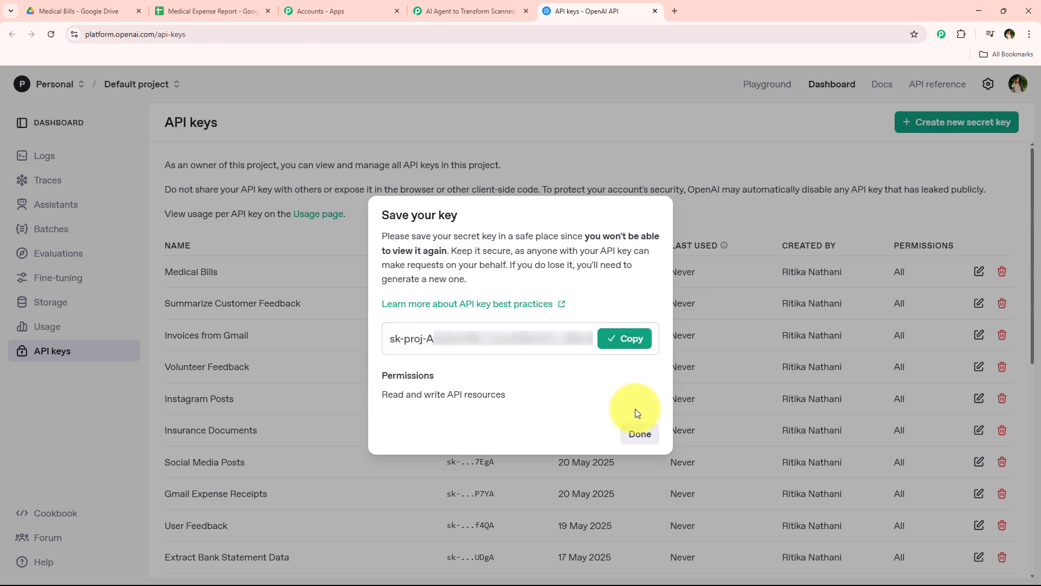
left_click(638, 435)
left_click(471, 11)
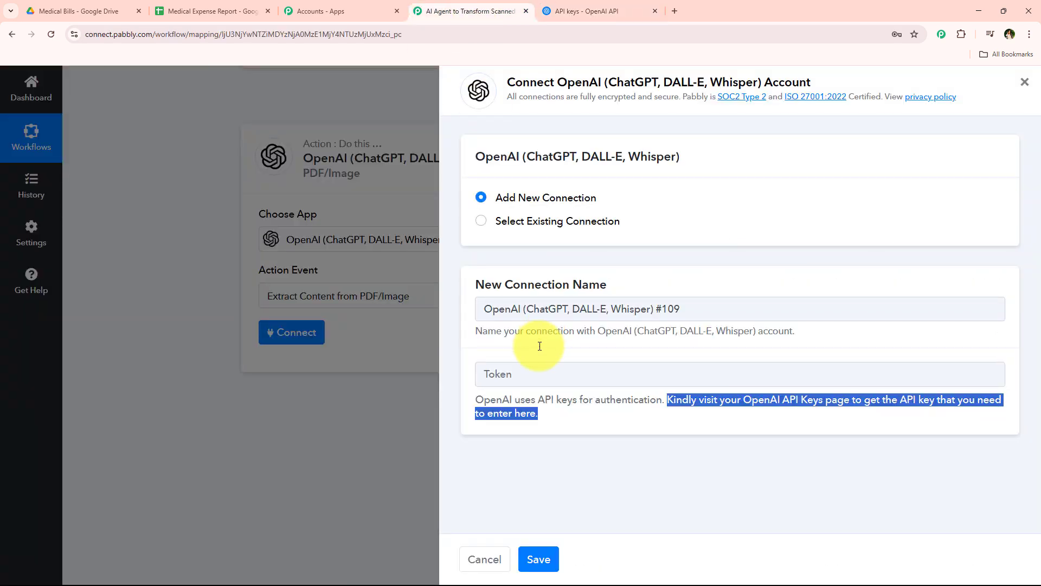
Paste the API key into the new OpenAI connection's token field and save the connection.
left_click(536, 381)
right_click(536, 380)
left_click(575, 242)
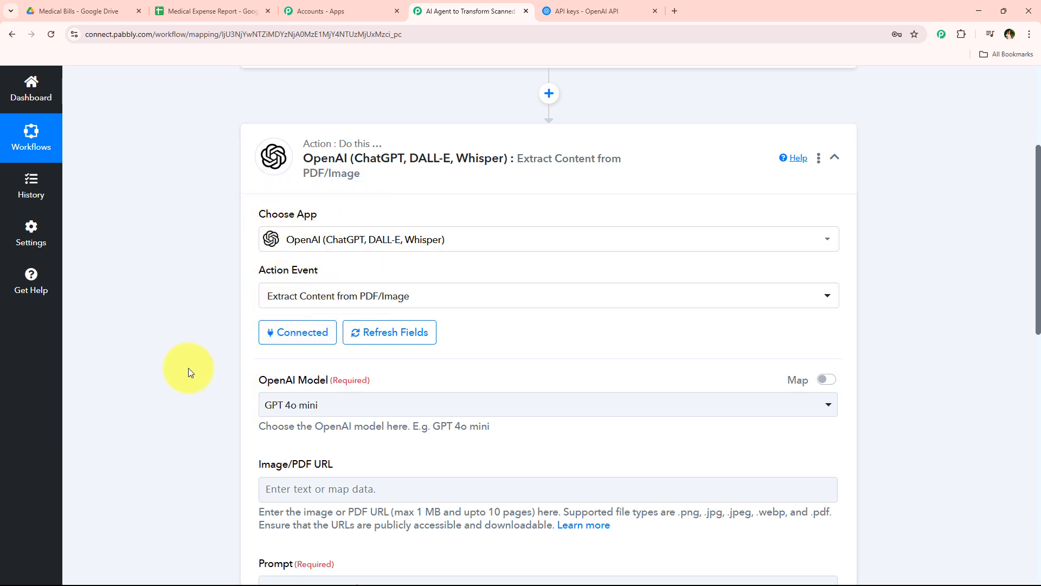
Set the OpenAI model of the extraction step to GPT 4o mini.
scroll(187, 369, "down", 1)
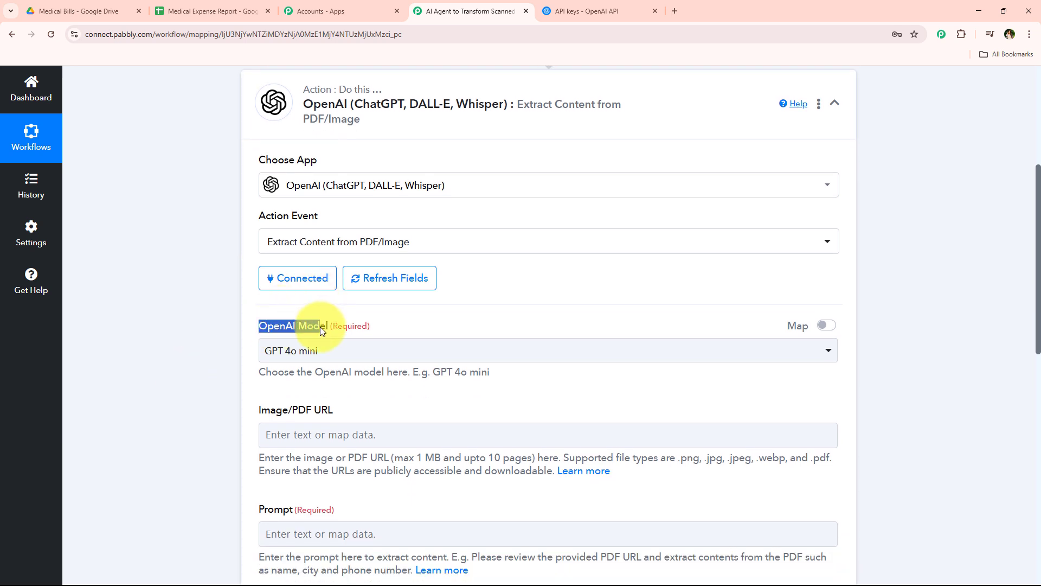
left_click_drag(320, 326, 328, 327)
left_click(334, 360)
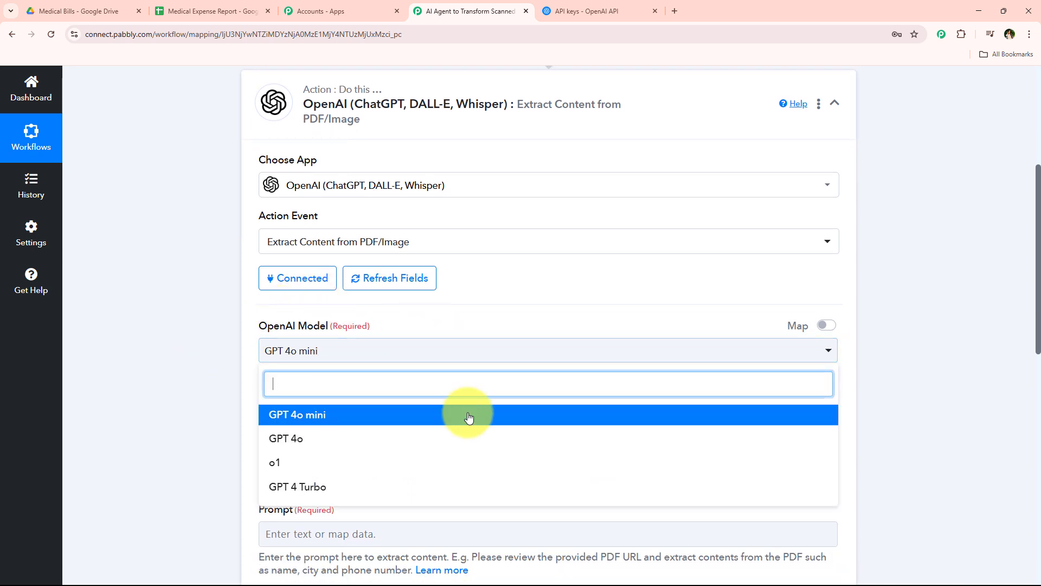
left_click(302, 414)
scroll(297, 371, "down", 1)
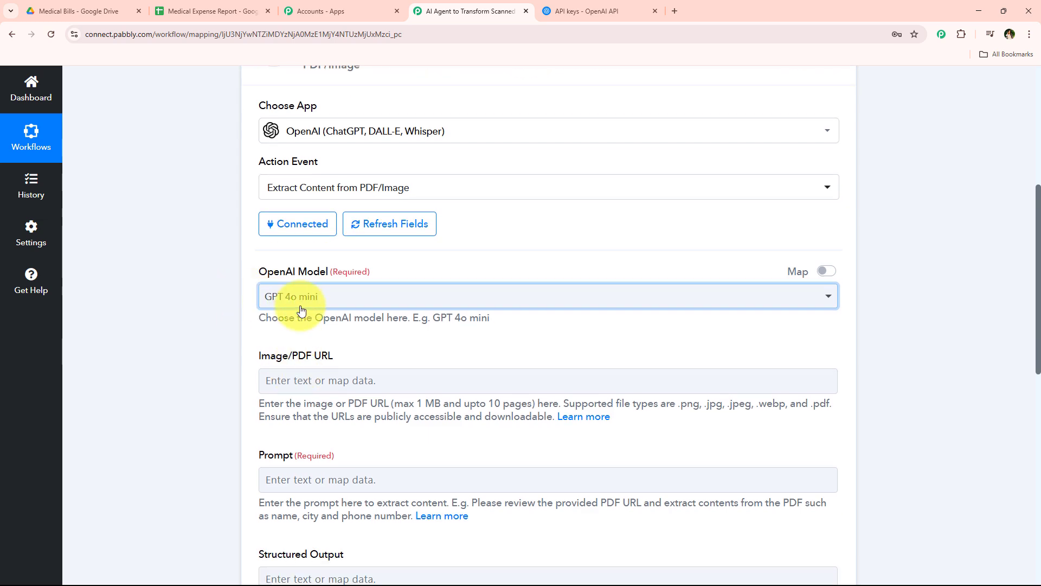
left_click(277, 299)
left_click(164, 350)
Map the Image/PDF URL to the WebContentLink value from the Google Drive New File in Specific Folder step.
scroll(164, 350, "down", 4)
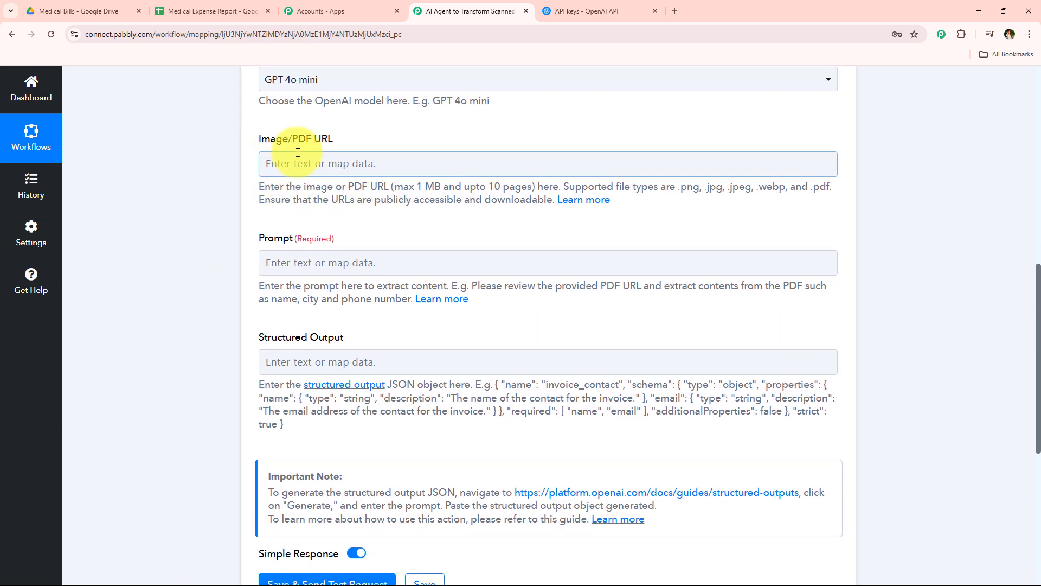
left_click(302, 172)
type("hht")
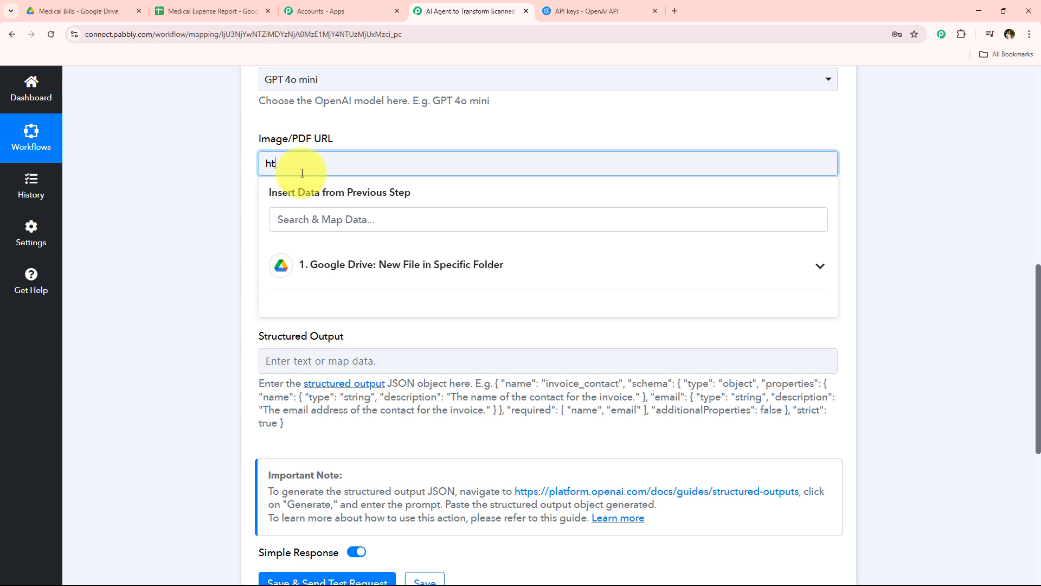
left_click(374, 261)
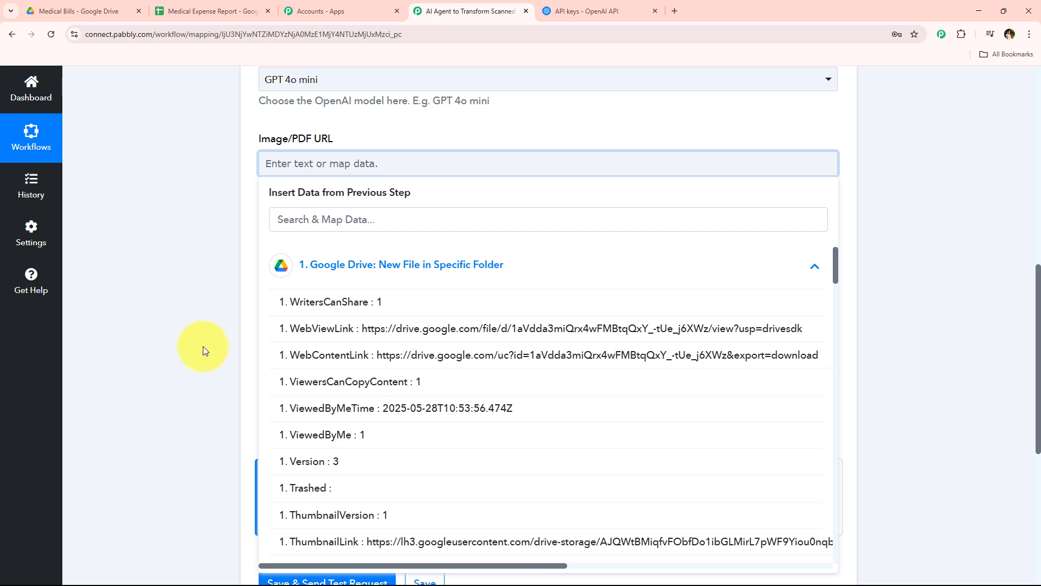
left_click(502, 356)
scroll(204, 271, "down", 1)
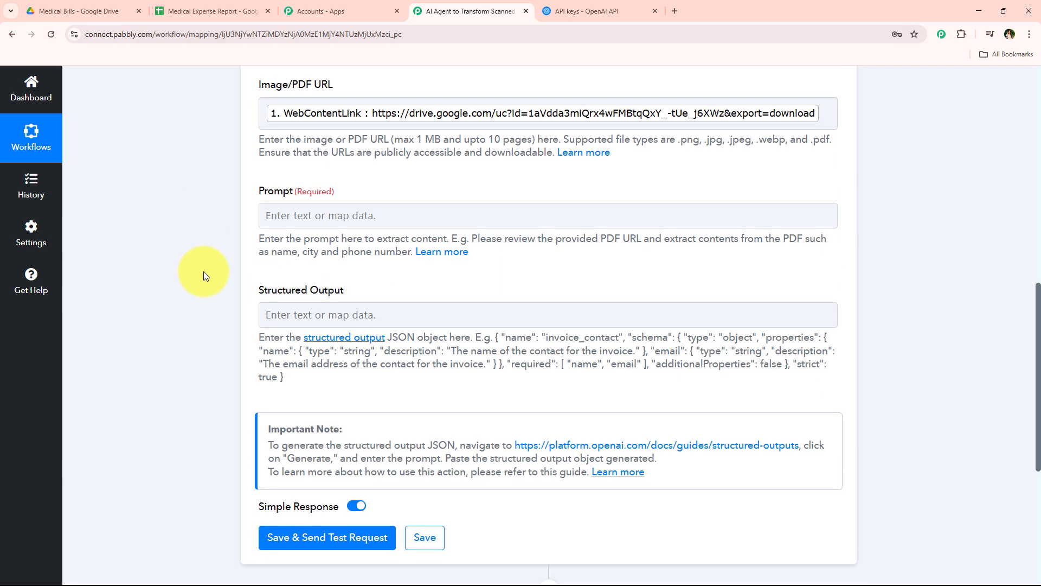
Enter "Extract the details from given PDF" as the prompt of the OpenAI extraction step.
scroll(203, 271, "down", 1)
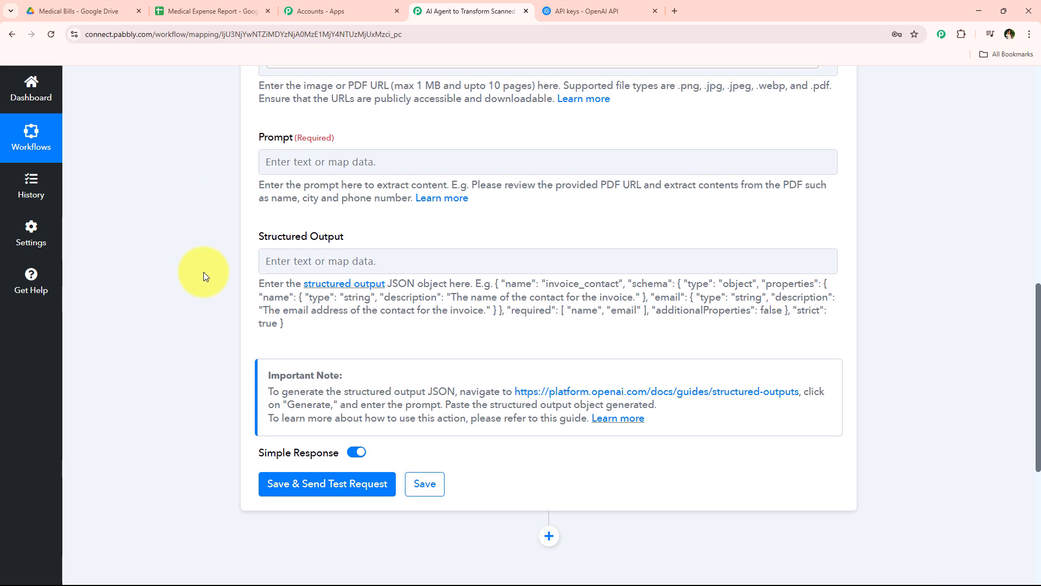
left_click(516, 161)
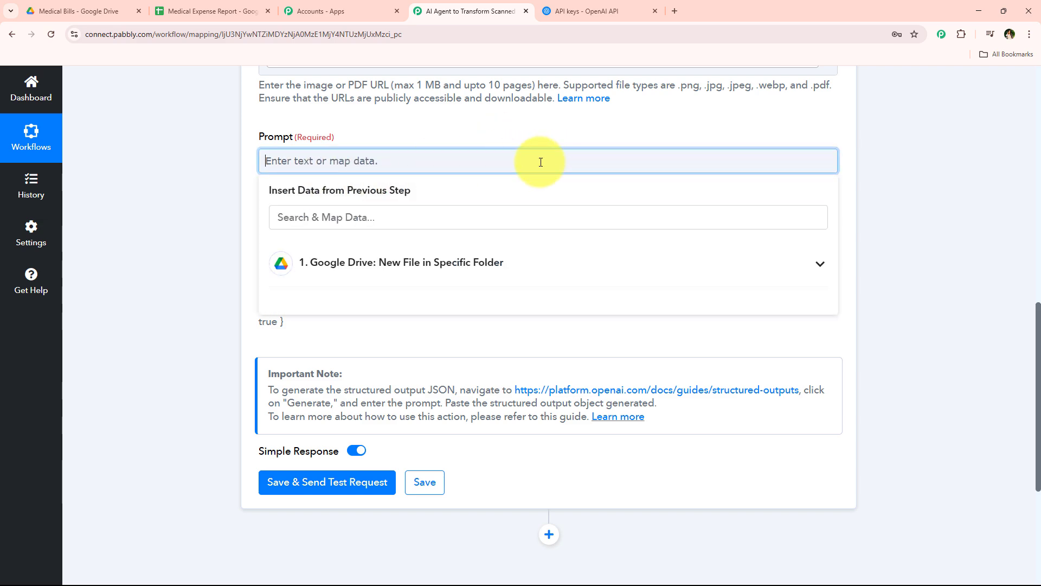
scroll(295, 299, "up", 1)
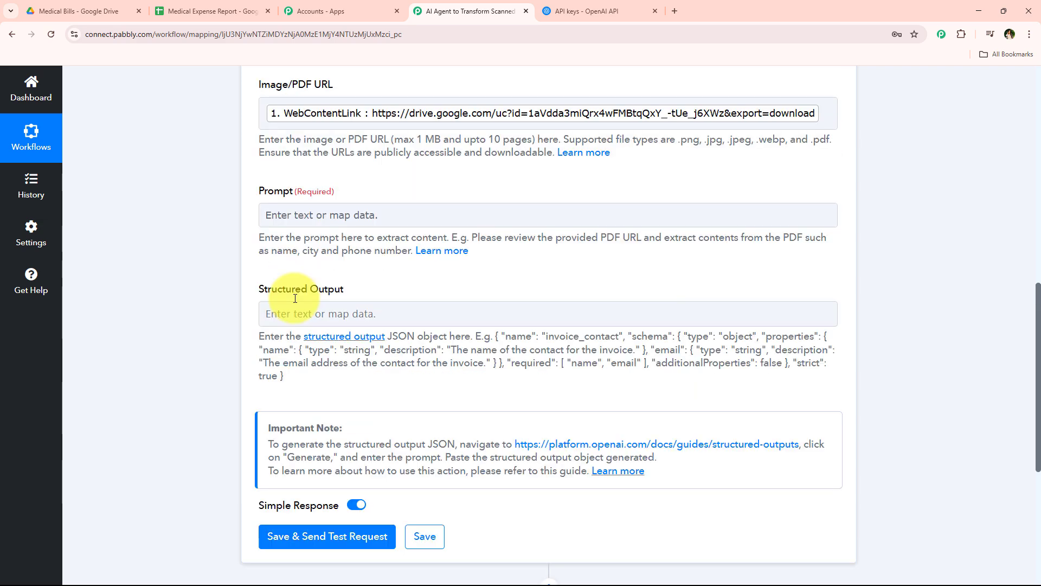
scroll(279, 269, "down", 2)
left_click_drag(251, 184, 347, 181)
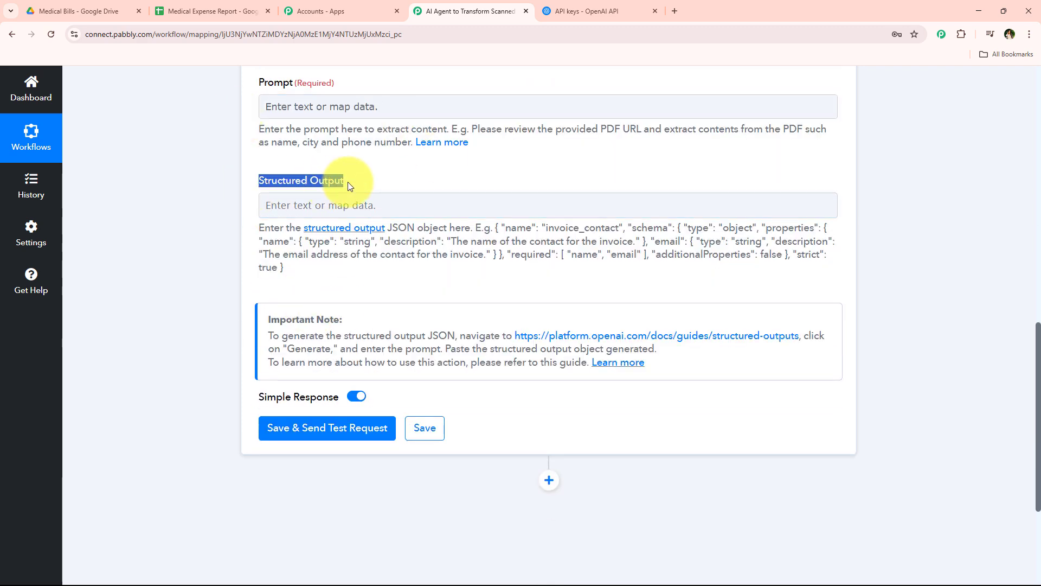
left_click(435, 179)
scroll(414, 242, "up", 2)
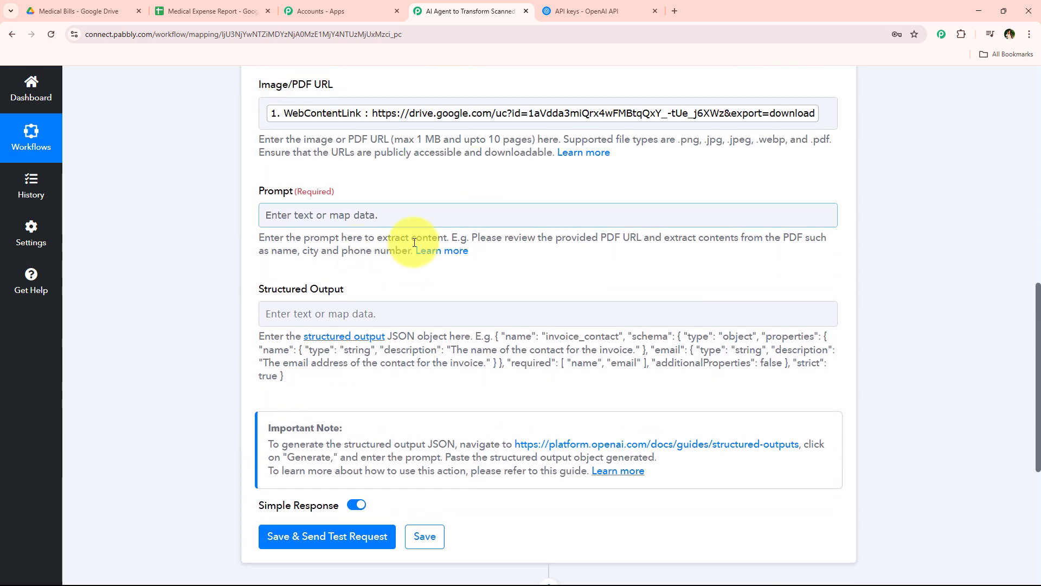
left_click(413, 218)
type("E")
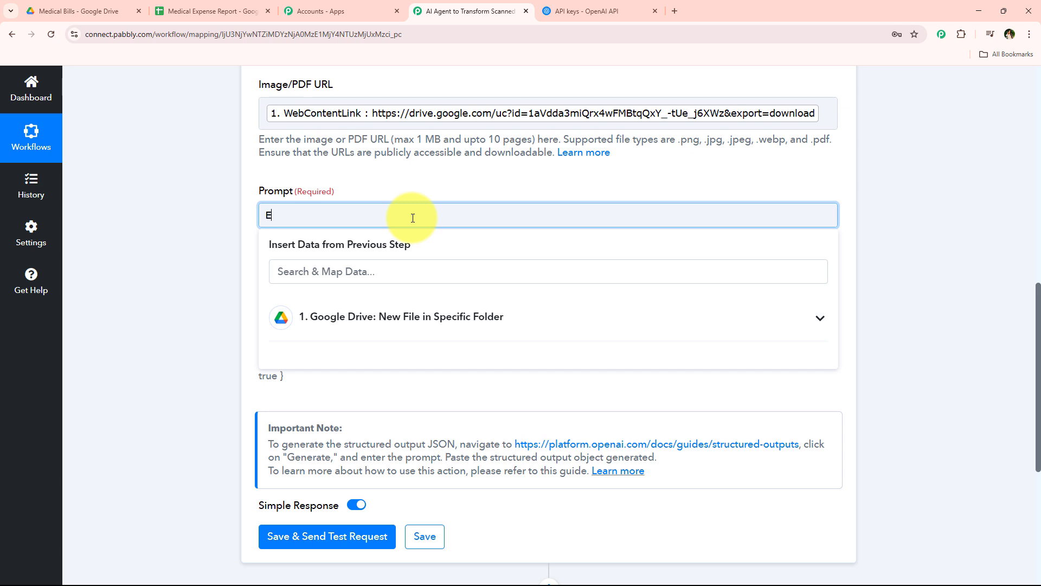
type("xtract the details from give")
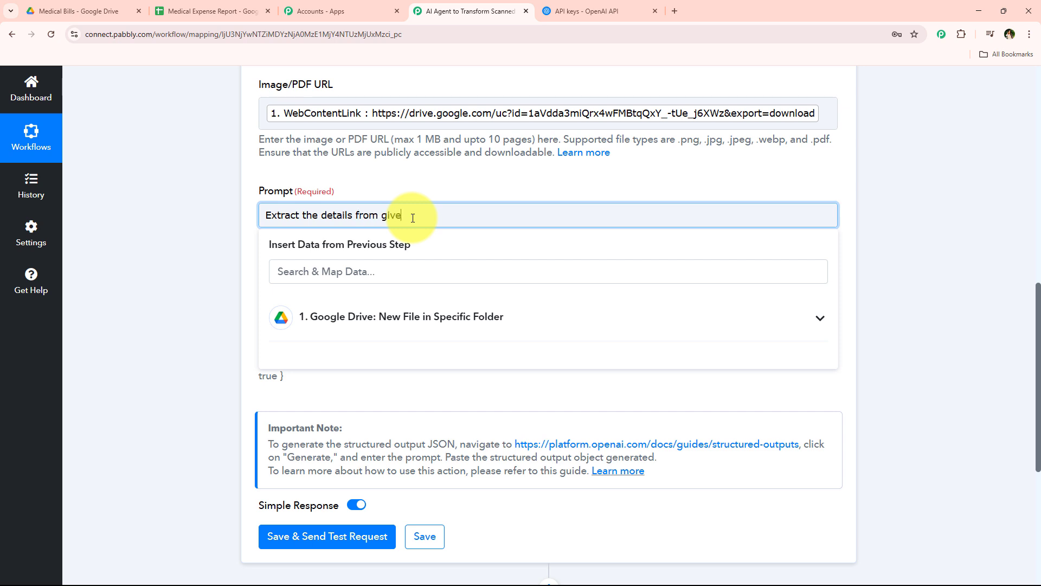
type("n PDF")
left_click(224, 227)
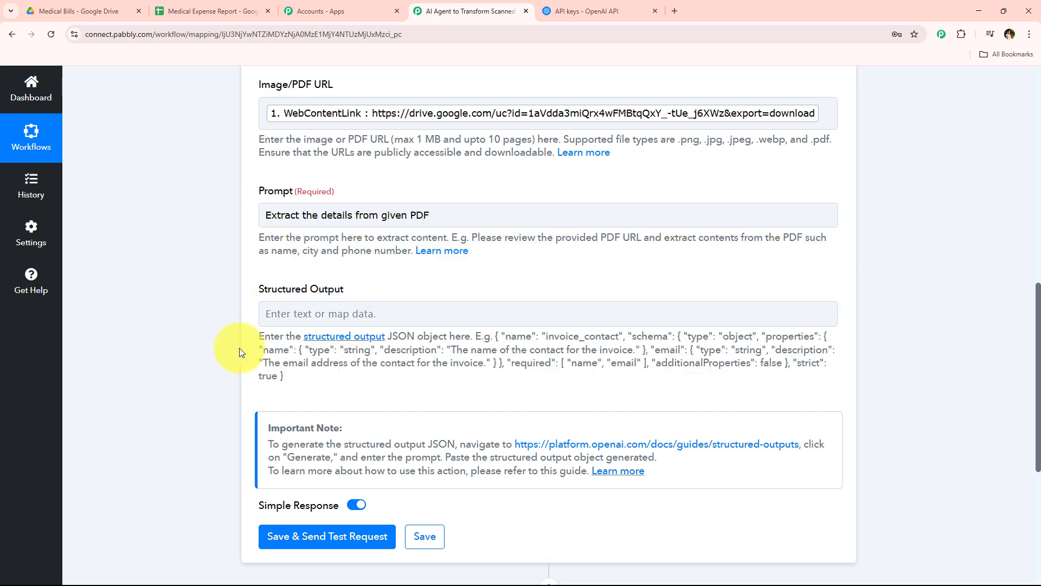
Open the OpenAI Structured Outputs guide linked in the important note and start generating a schema definition there.
scroll(244, 342, "down", 2)
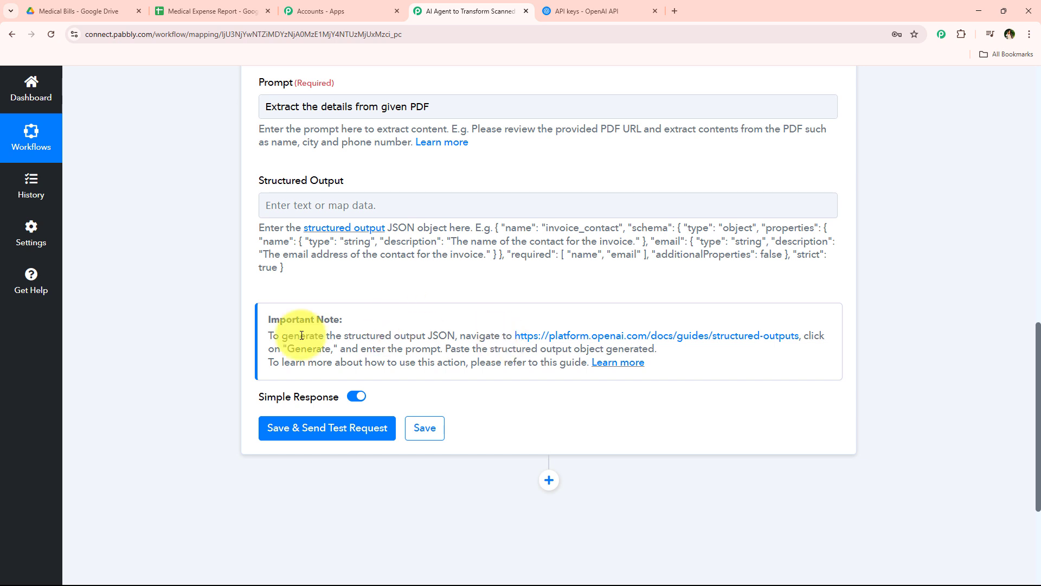
left_click_drag(273, 319, 360, 324)
left_click(370, 321)
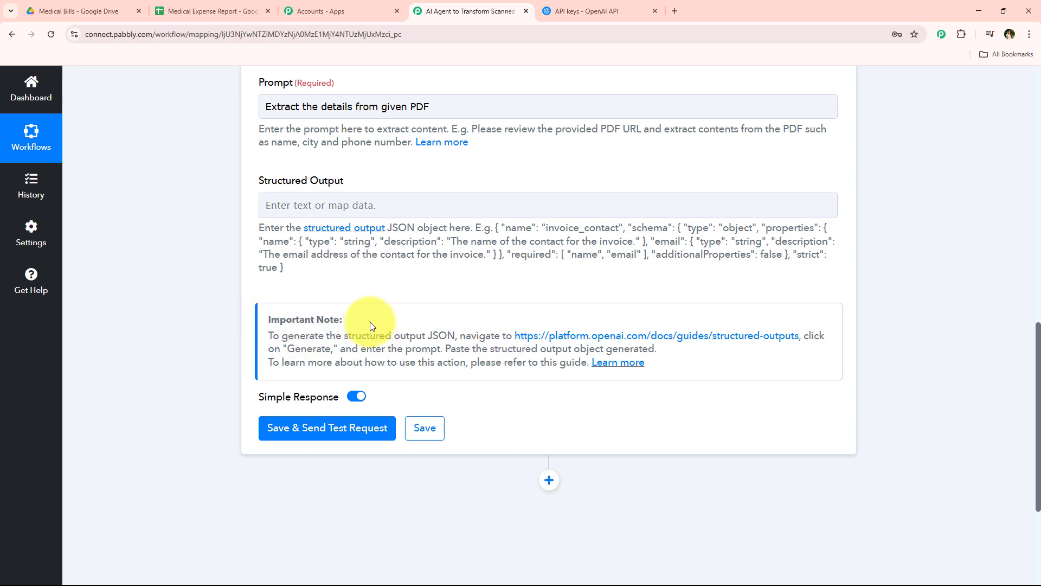
left_click_drag(268, 337, 549, 339)
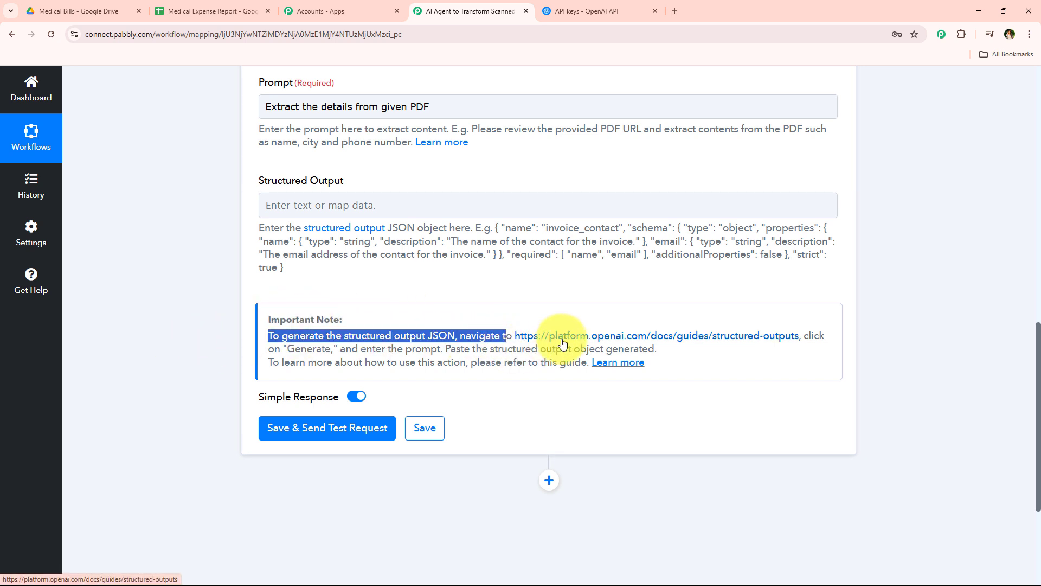
left_click(549, 336)
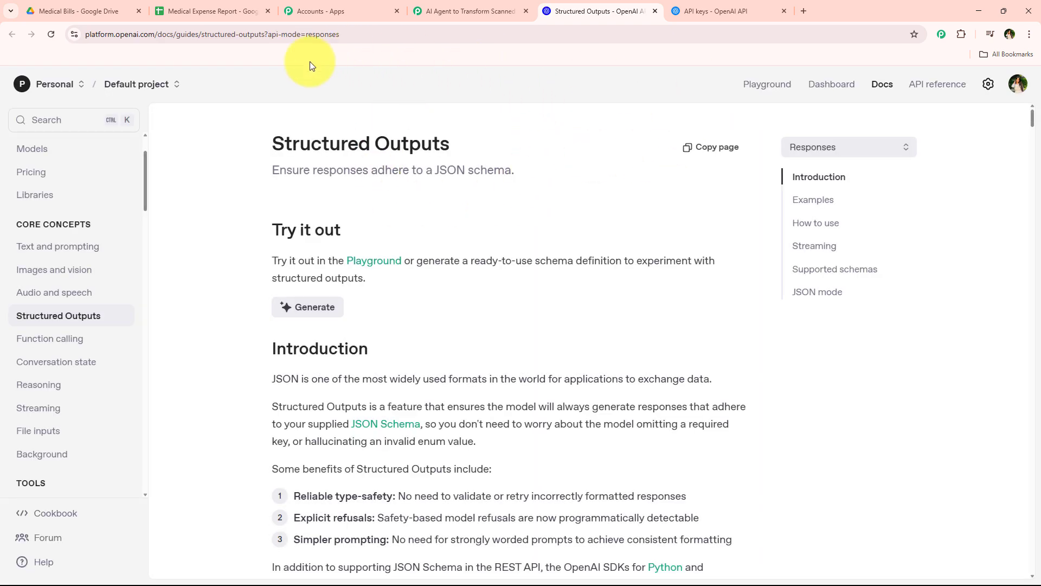
left_click(466, 11)
left_click(596, 11)
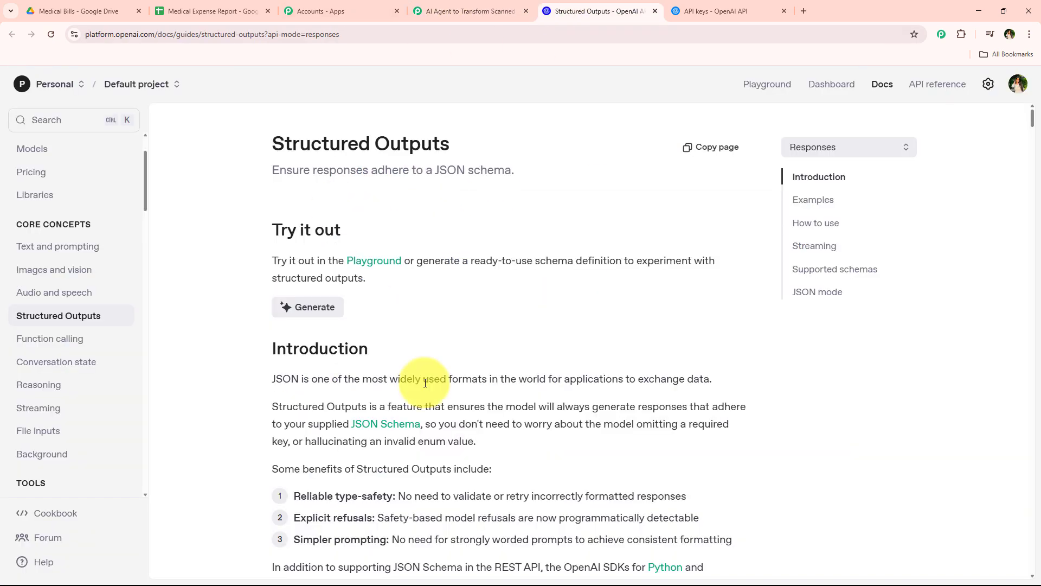
left_click(327, 308)
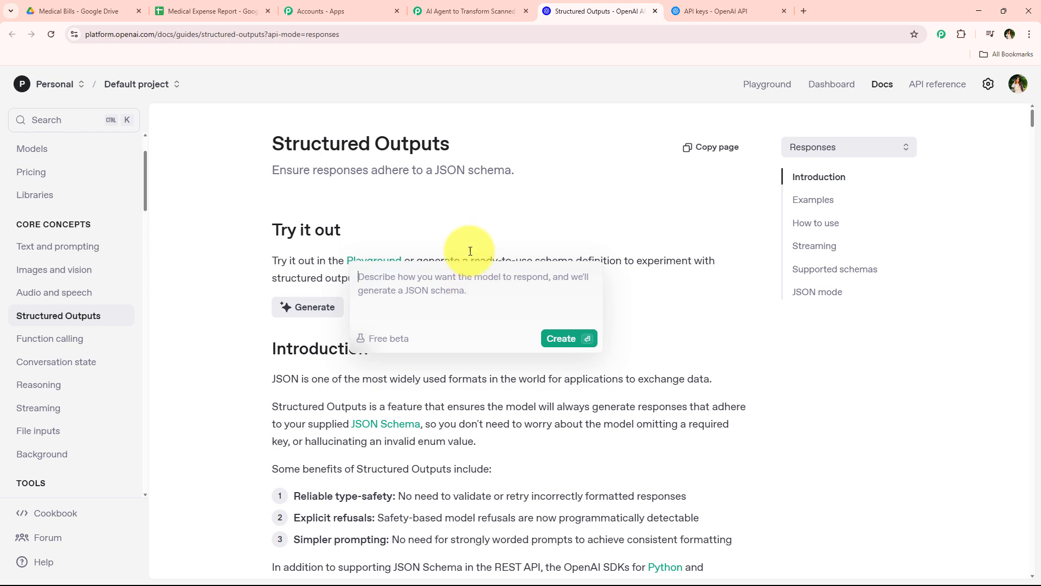
Review Medical Bill.pdf in Google Drive to identify the patient, visit, invoice, service and payment fields to extract.
left_click(103, 5)
scroll(373, 314, "up", 5)
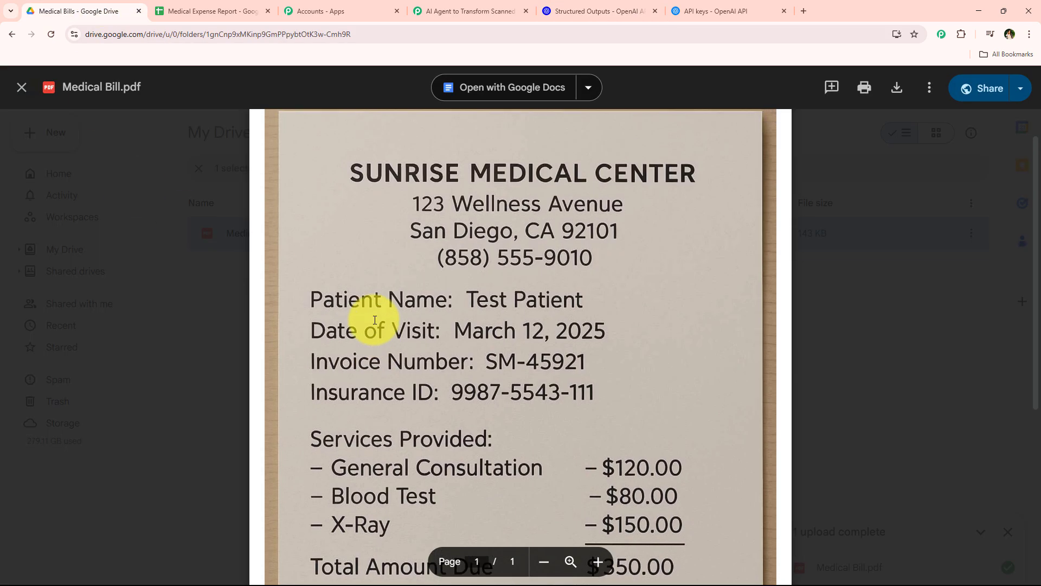
left_click(251, 8)
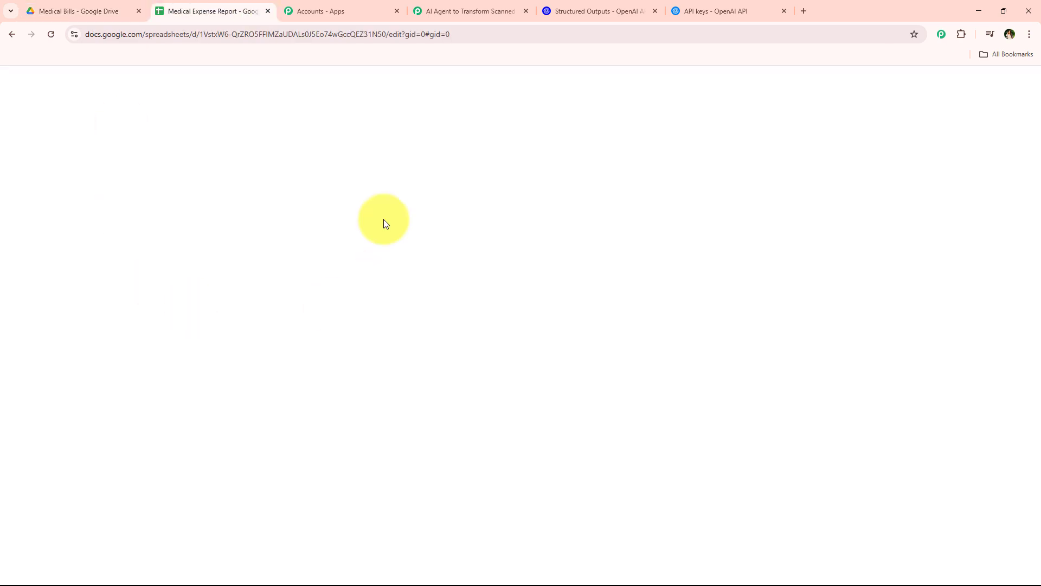
left_click(81, 11)
scroll(632, 271, "down", 1)
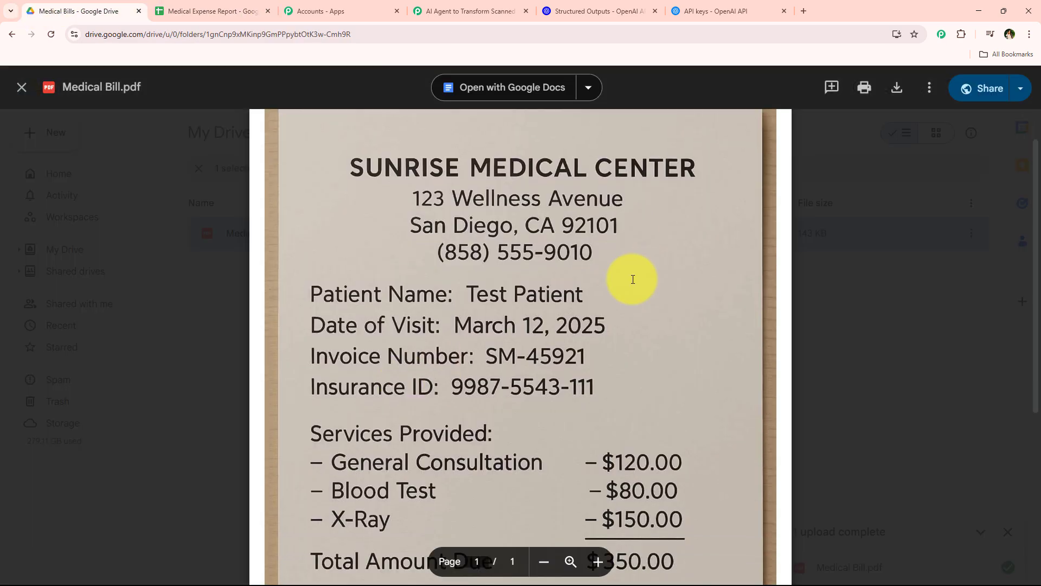
scroll(507, 336, "down", 2)
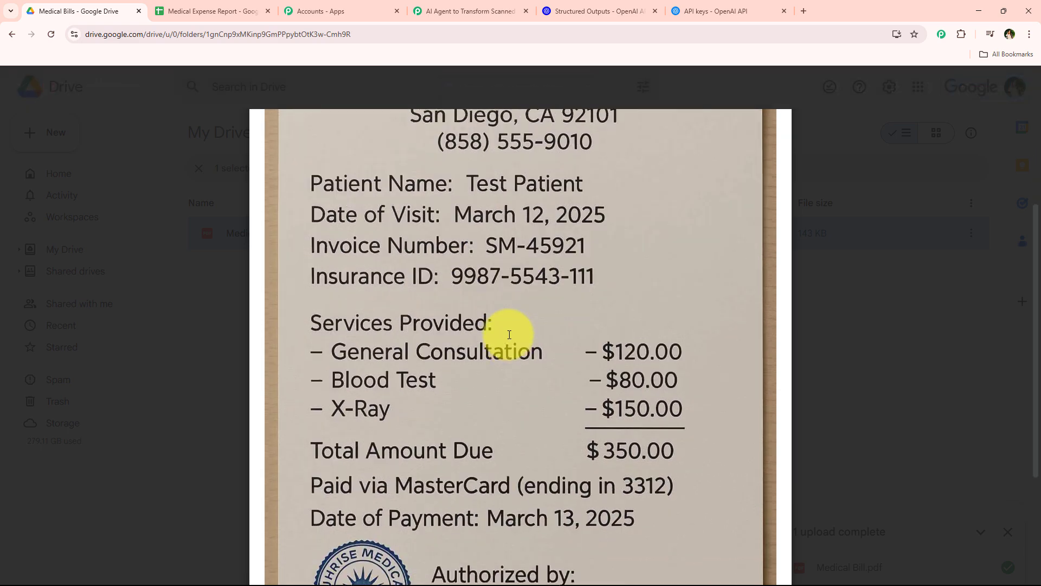
scroll(506, 336, "down", 1)
scroll(472, 385, "up", 4)
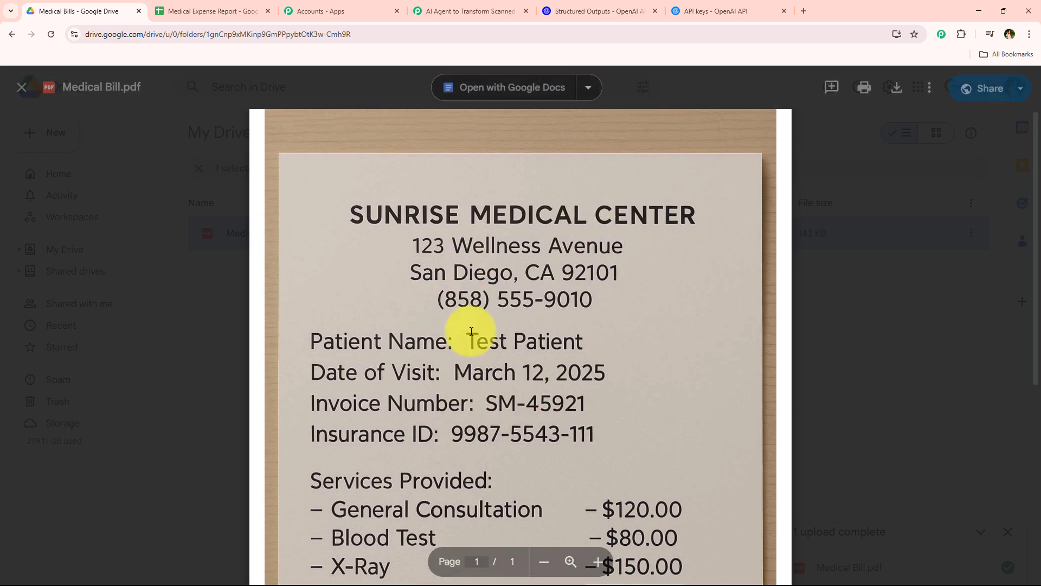
In Notepad, define Patient Name as a short text with the instruction "Extract and provide the full name of the patient from the medical bill.".
key("alt+Tab")
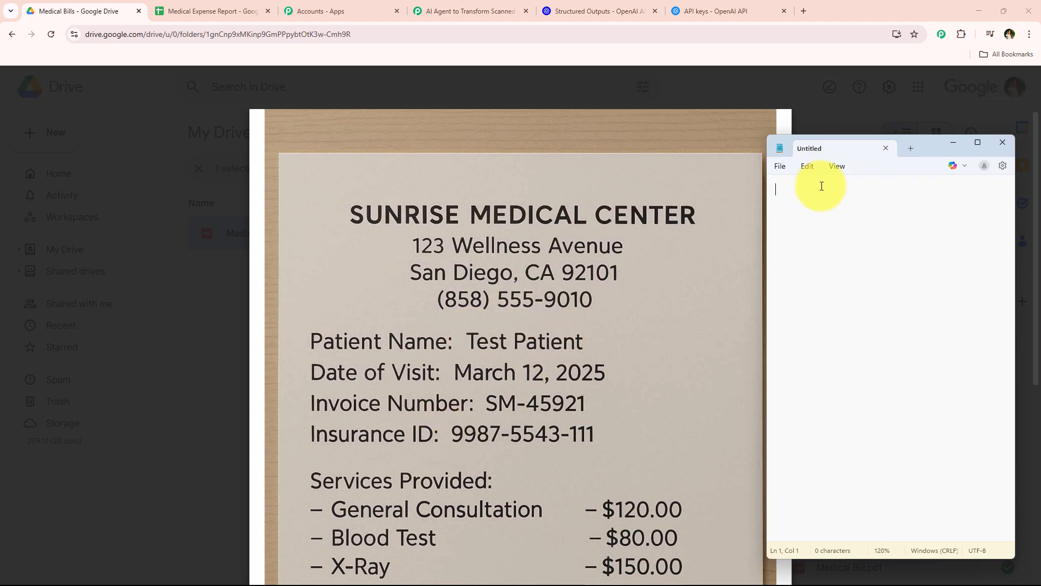
type("Patient Name")
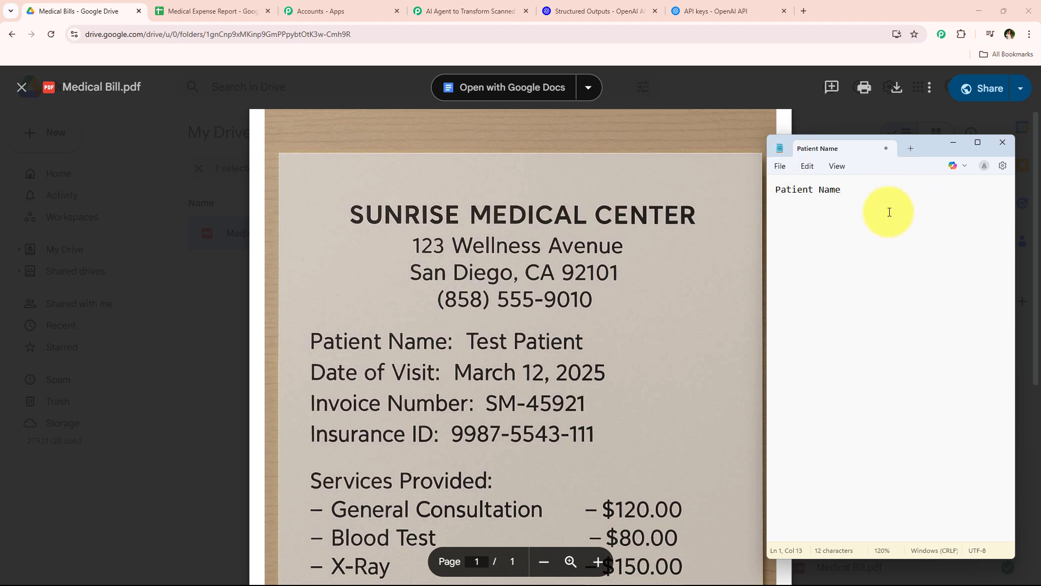
key("Return")
type("Type of a short text")
type("Extract and provide the full name of the patient from the medical bill.")
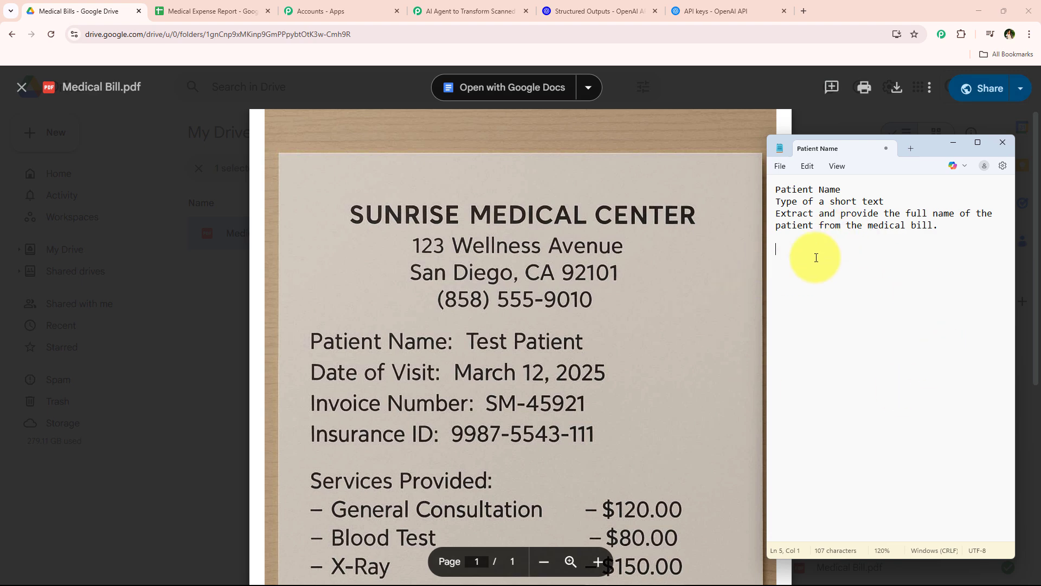
Add types and extraction instructions for Date of Visit, Invoice Number, Total Amount, Payment Method, Services Rendered, Date of Payment and Provider Name.
key("ctrl+v")
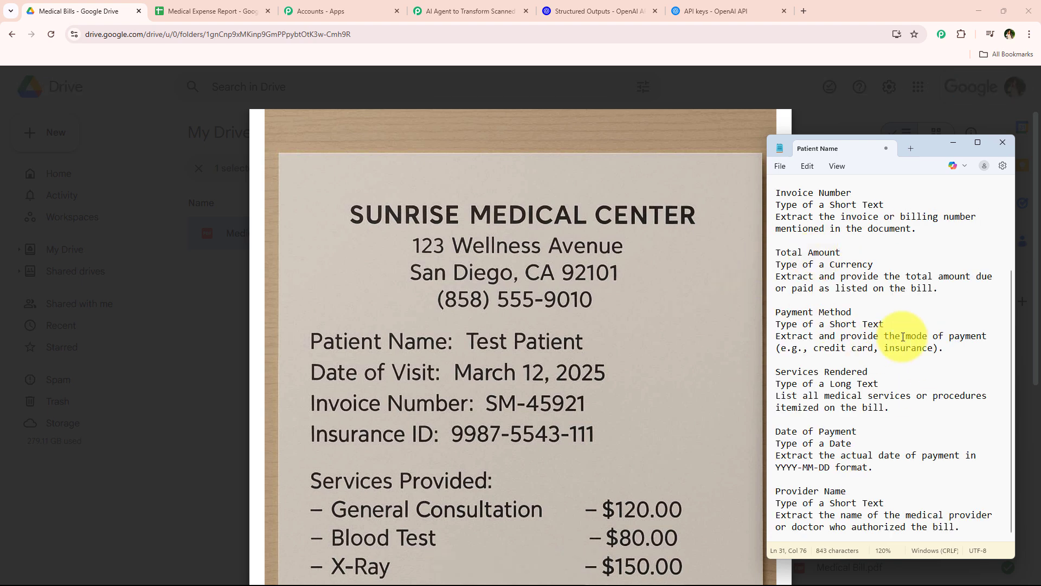
scroll(909, 315, "up", 1)
scroll(871, 369, "up", 3)
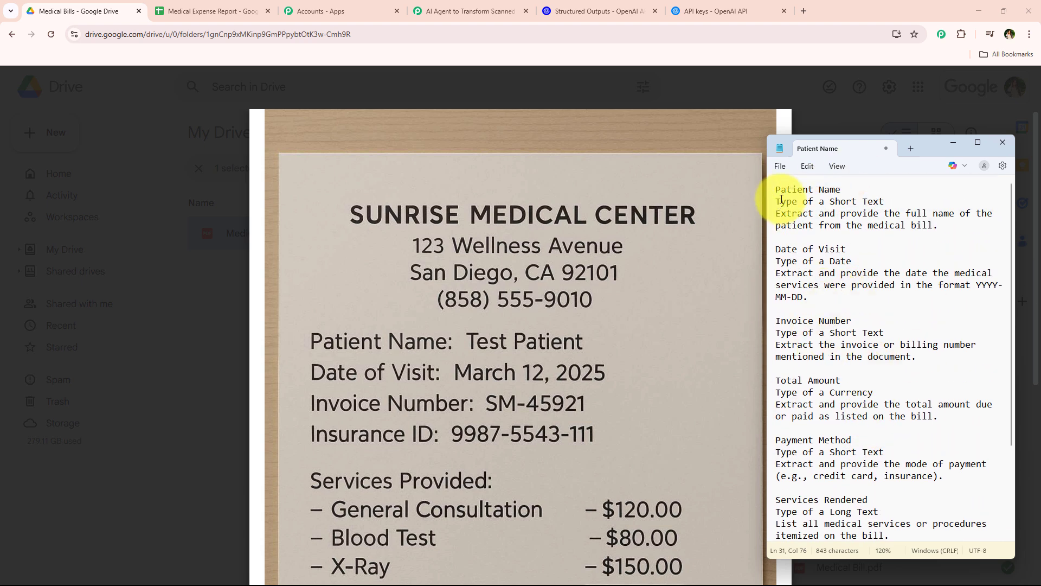
Copy all the field definitions from Notepad and return to the schema generator on the OpenAI Structured Outputs page.
left_click_drag(777, 191, 961, 529)
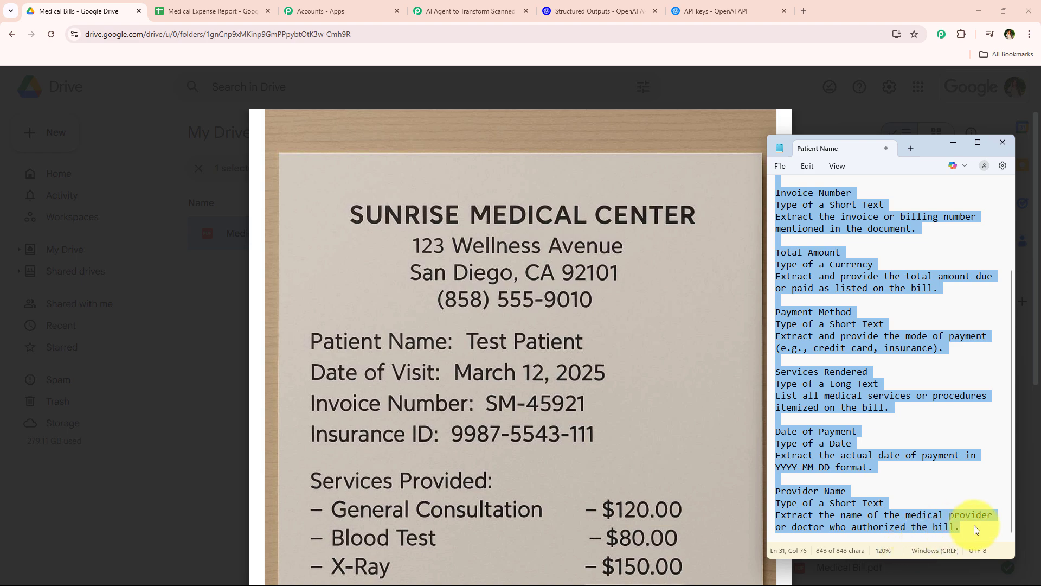
right_click(803, 324)
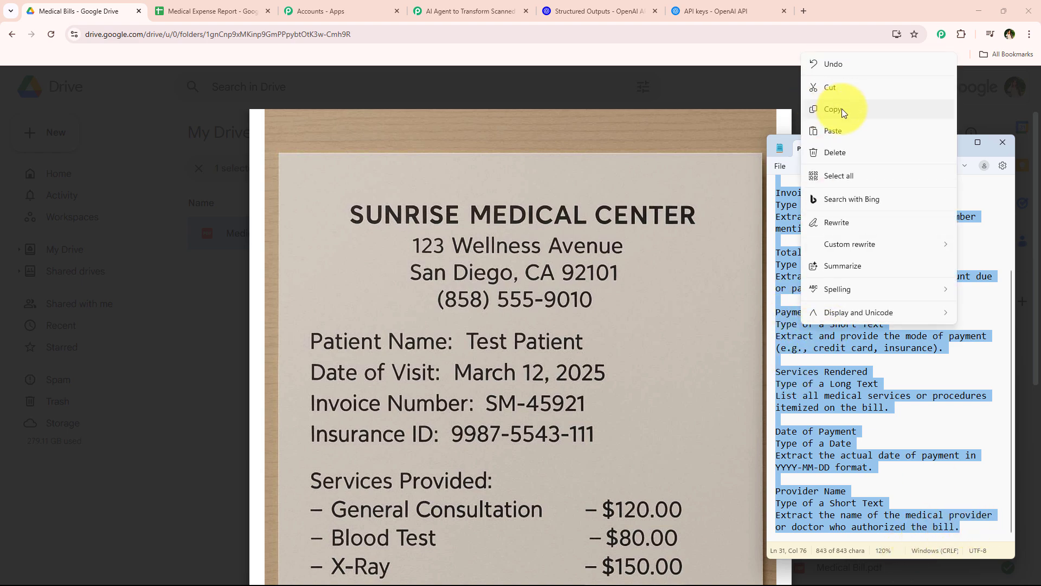
left_click(838, 109)
left_click(669, 186)
left_click(568, 5)
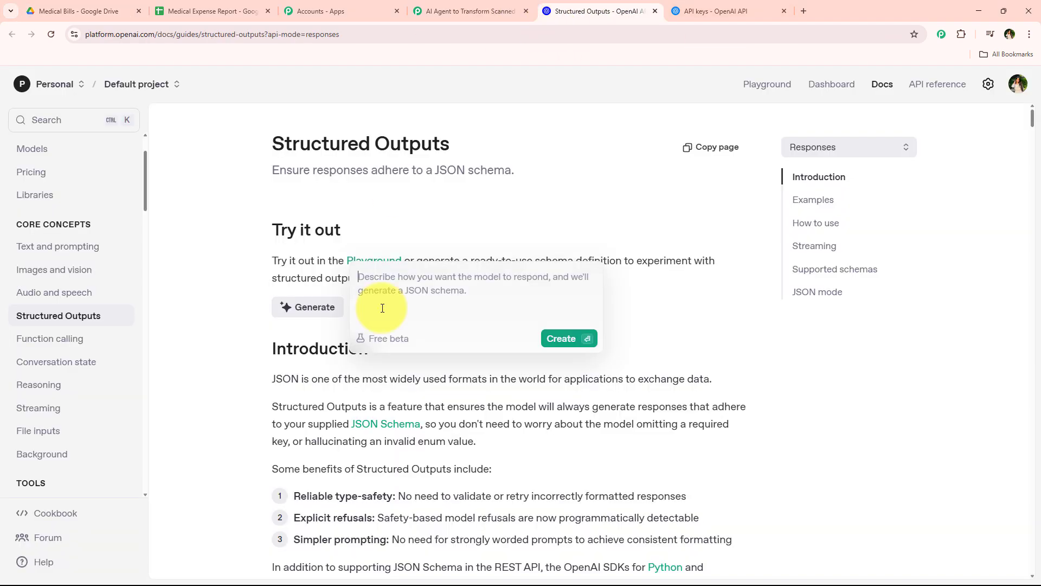
Generate a JSON schema from the copied medical bill field definitions and copy the complete schema.
right_click(477, 290)
left_click(511, 411)
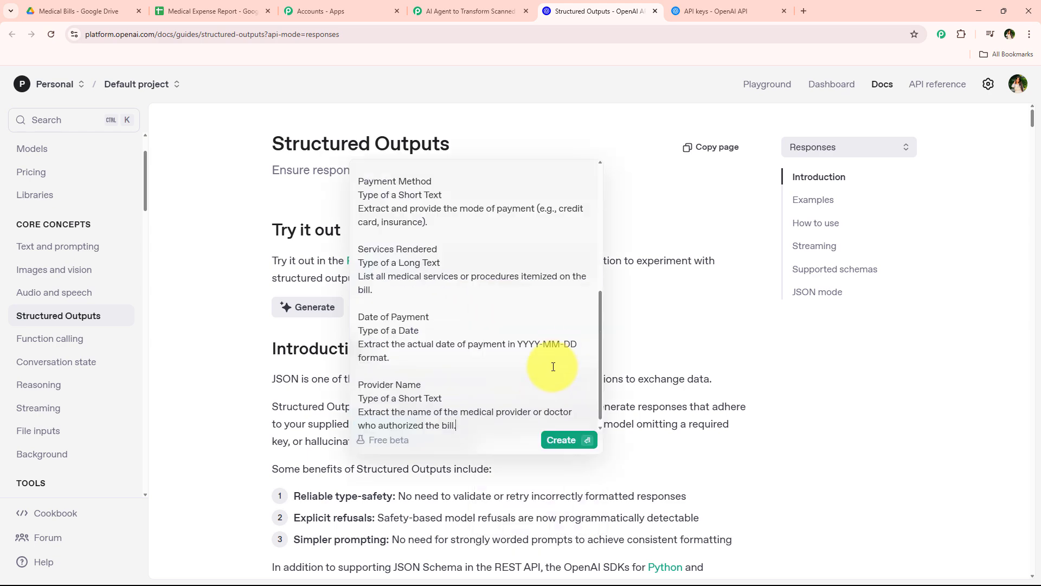
left_click(560, 439)
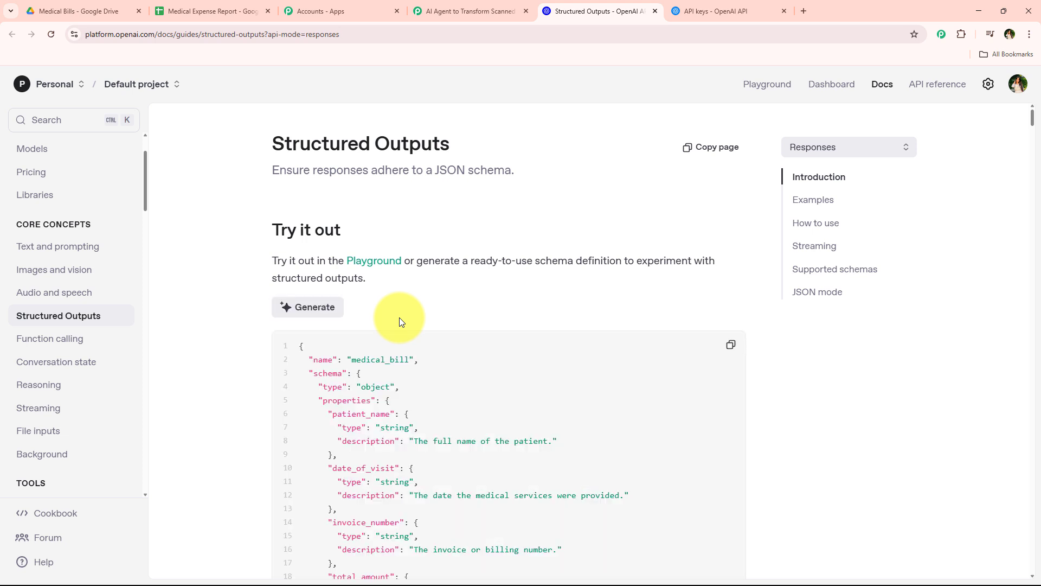
scroll(399, 320, "down", 8)
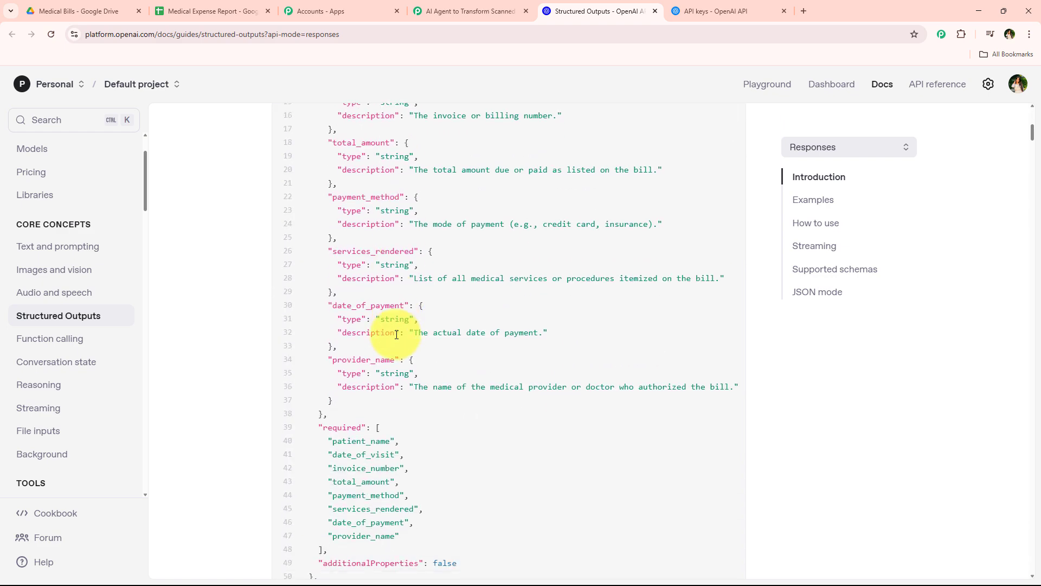
scroll(523, 402, "up", 8)
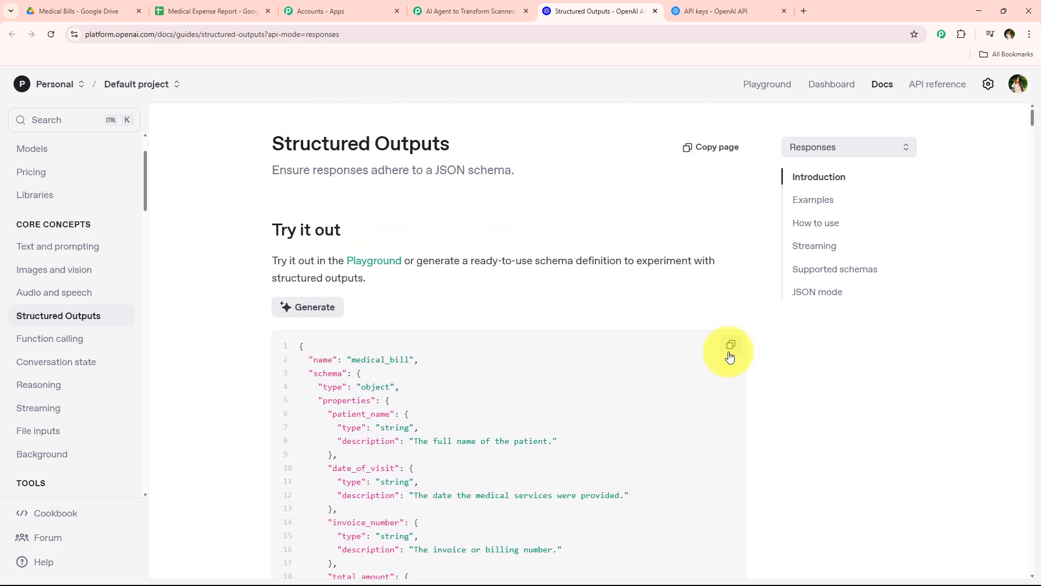
left_click(730, 347)
Paste the medical_bill schema as the OpenAI action's Structured Output in Pabbly Connect, then save and send a test request.
left_click(434, 11)
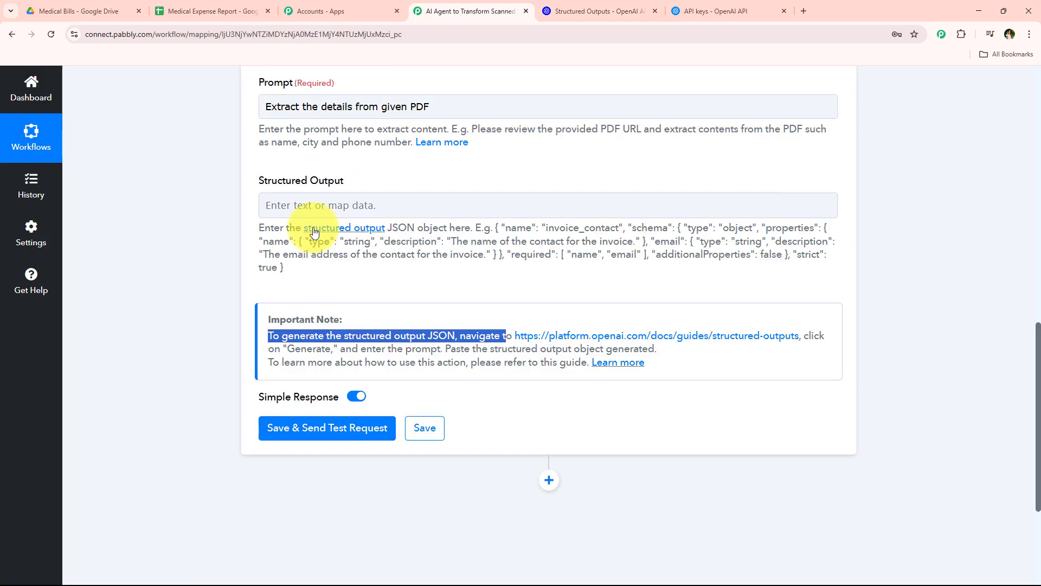
right_click(310, 204)
left_click(375, 342)
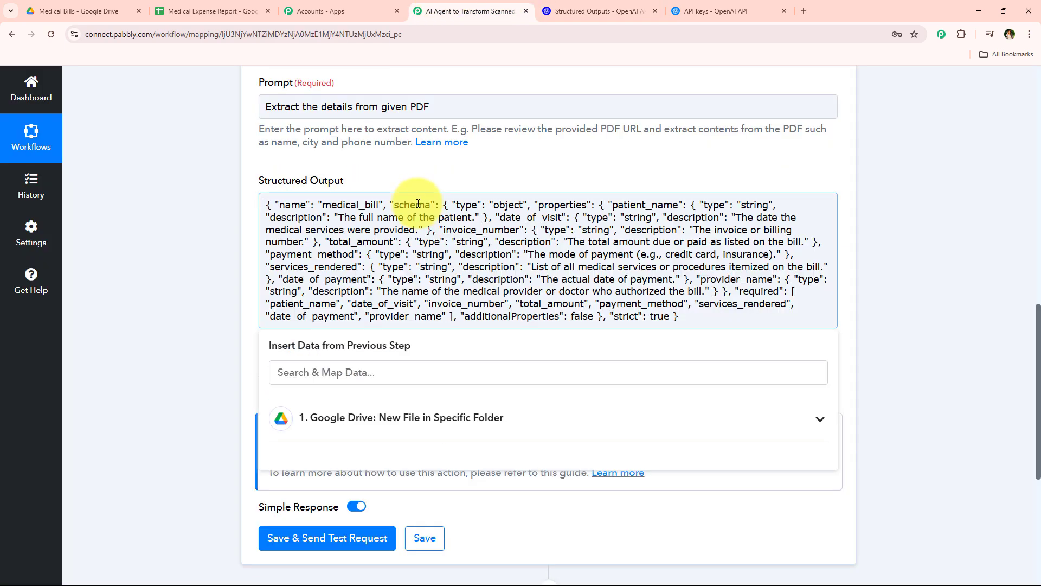
scroll(299, 275, "down", 4)
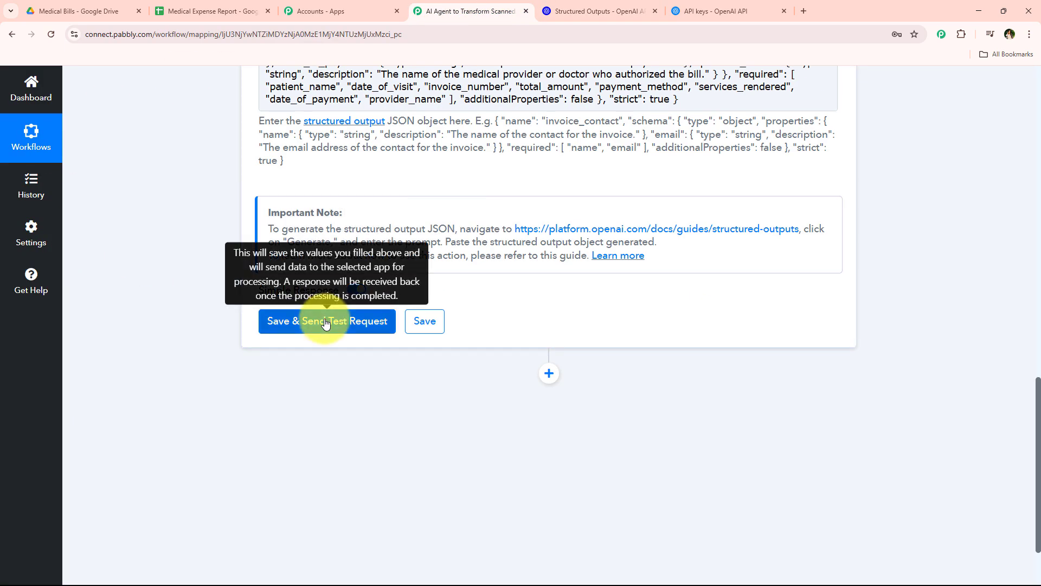
scroll(380, 322, "down", 2)
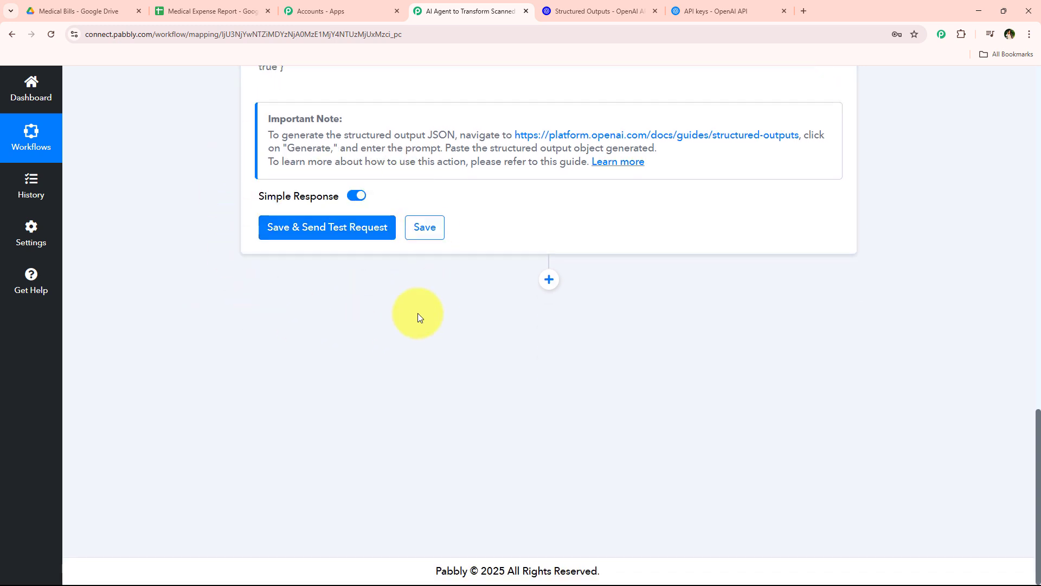
left_click(347, 229)
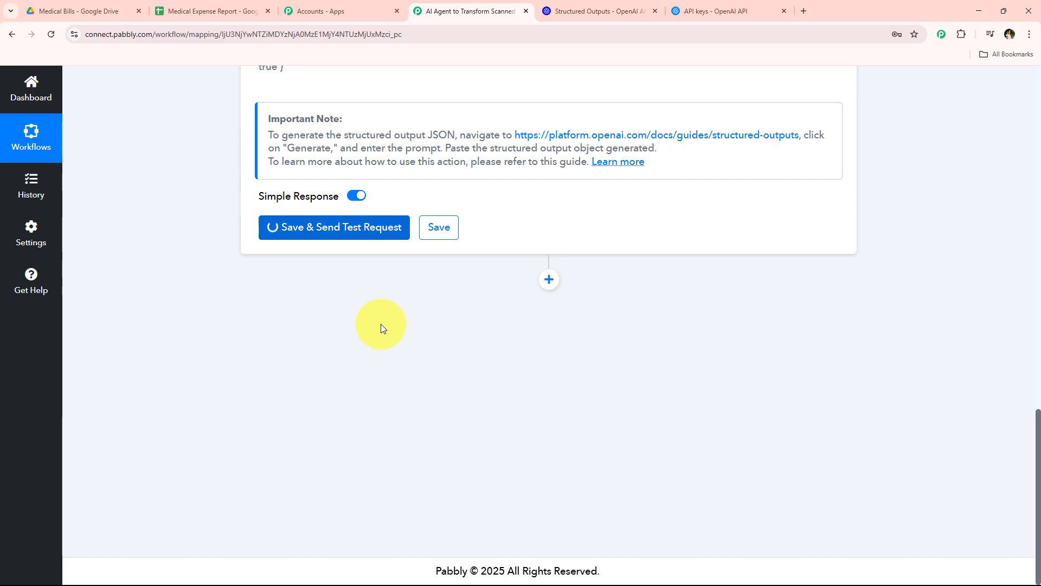
Review the OpenAI action's settings, the source bill in Google Drive and the Medical Expense Report columns, returning to the workflow.
scroll(297, 347, "up", 7)
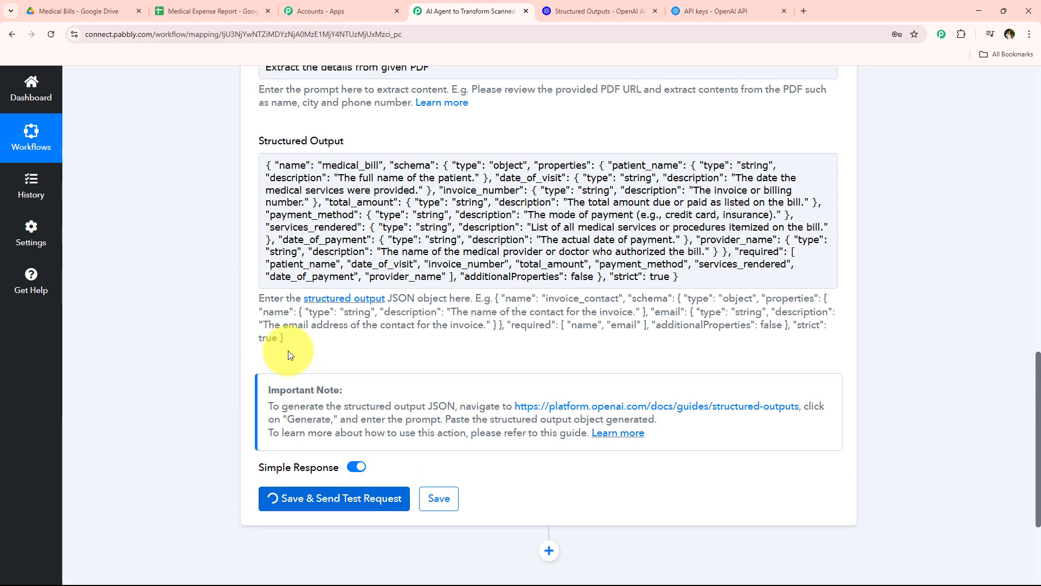
scroll(396, 293, "down", 2)
scroll(446, 275, "up", 6)
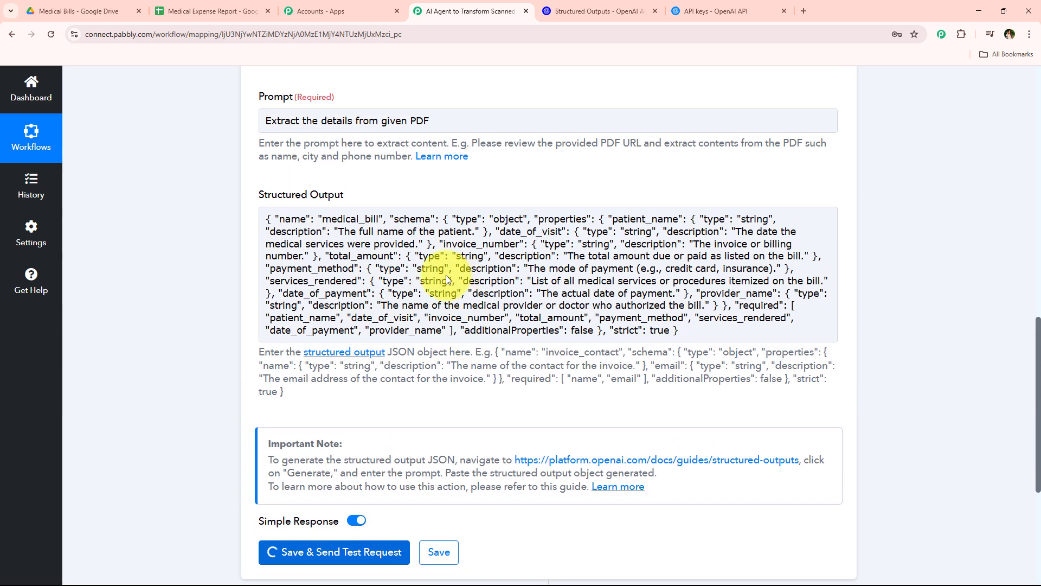
scroll(304, 320, "down", 10)
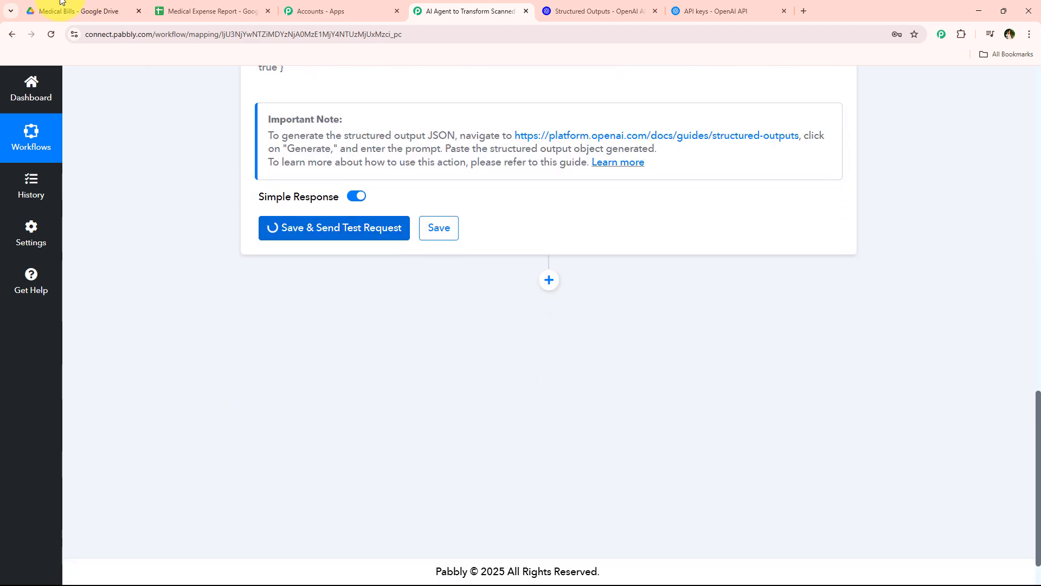
left_click(54, 10)
scroll(627, 444, "down", 4)
left_click(464, 10)
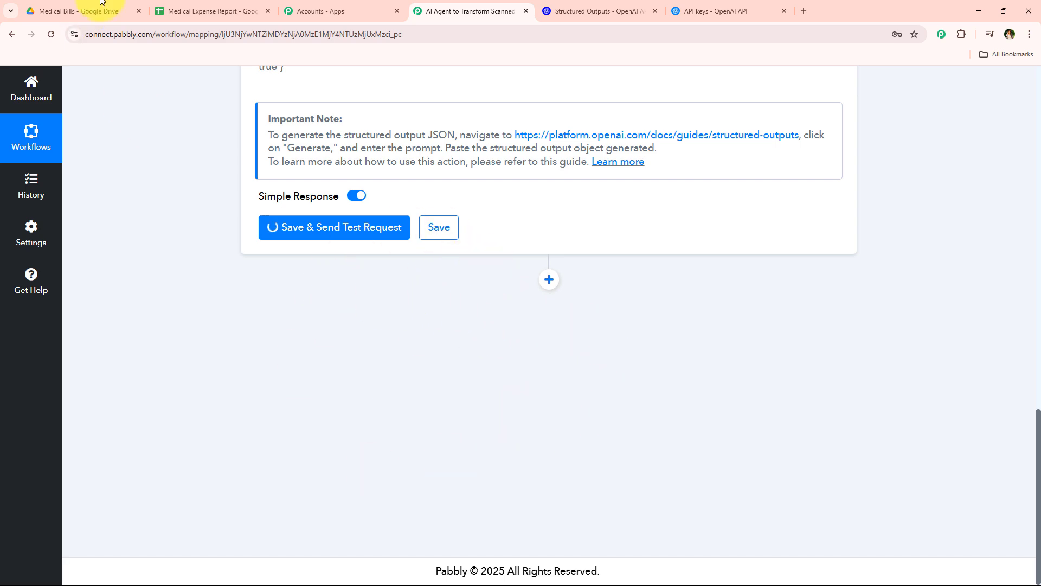
left_click(166, 11)
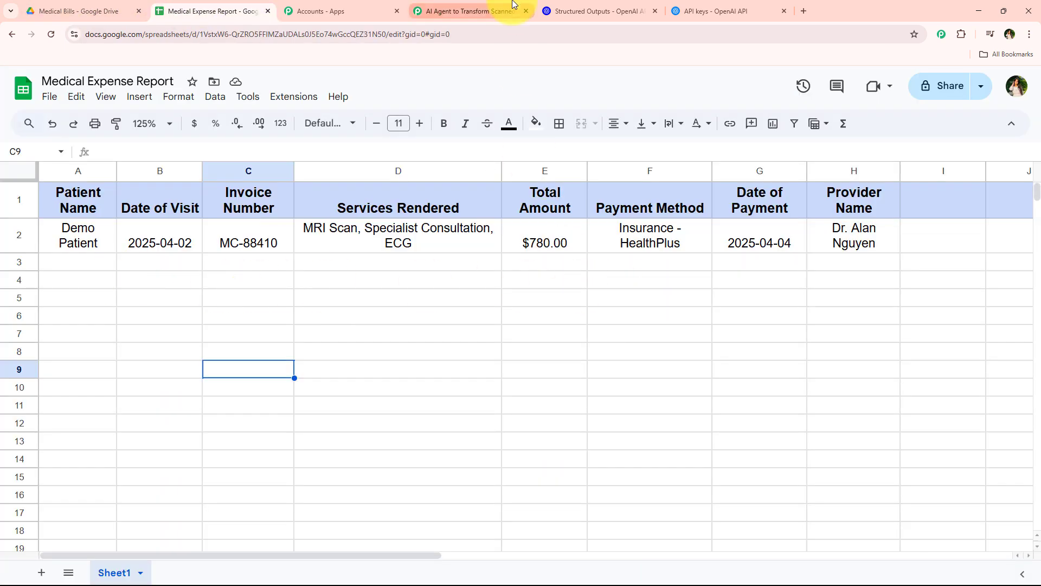
left_click(513, 9)
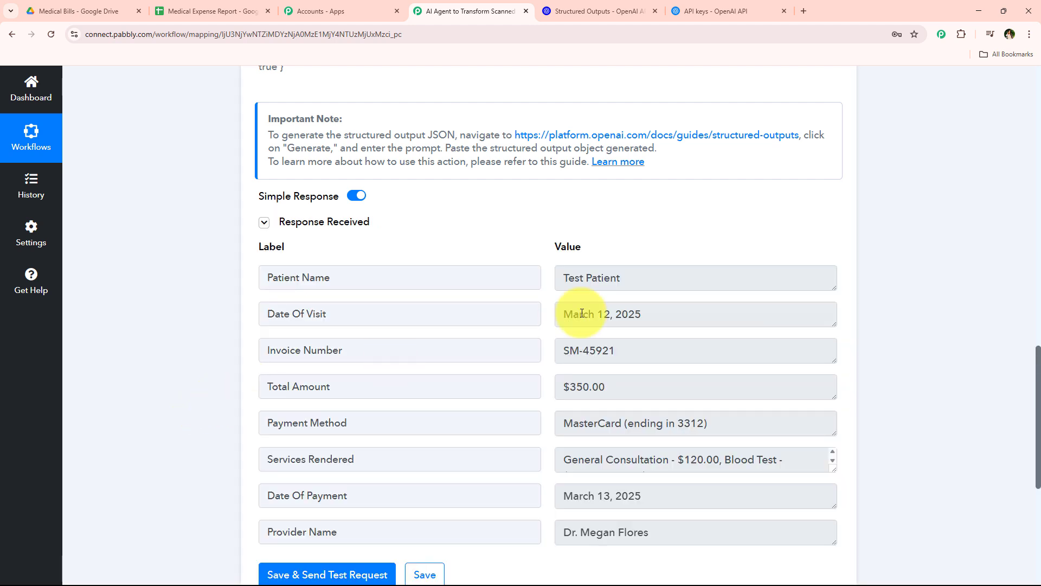
Examine the OpenAI response's extracted values for every field from Provider Name up to Patient Name.
scroll(624, 325, "down", 2)
scroll(665, 345, "down", 1)
scroll(667, 347, "up", 1)
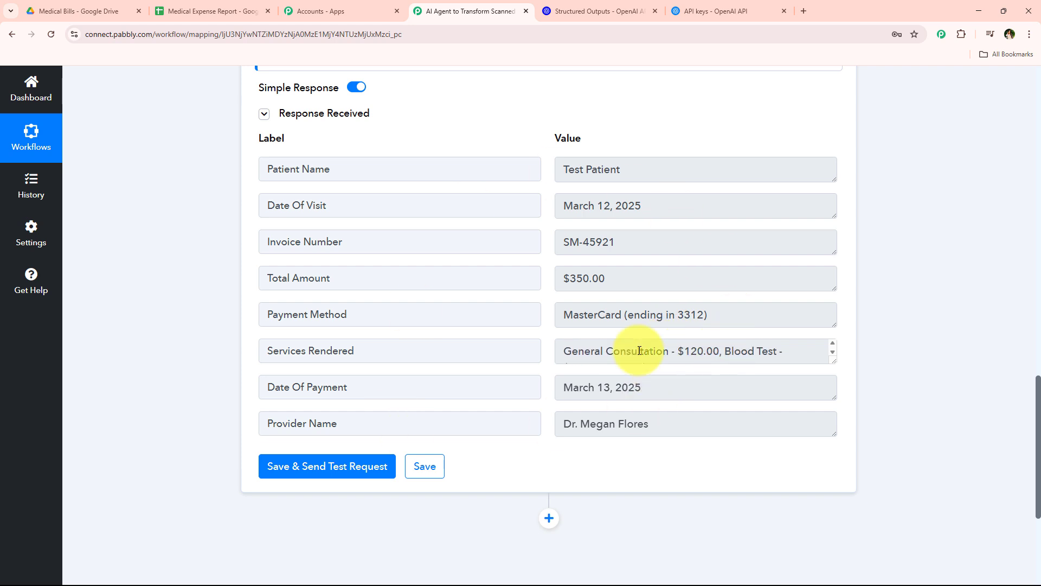
triple_click(677, 419)
triple_click(722, 381)
triple_click(728, 354)
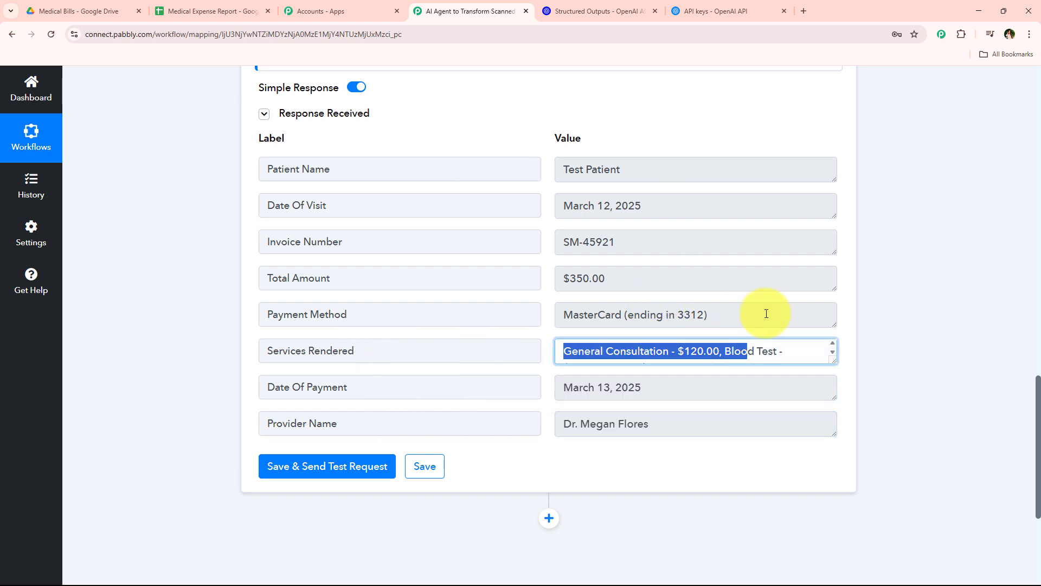
triple_click(764, 313)
triple_click(678, 279)
triple_click(691, 249)
triple_click(765, 202)
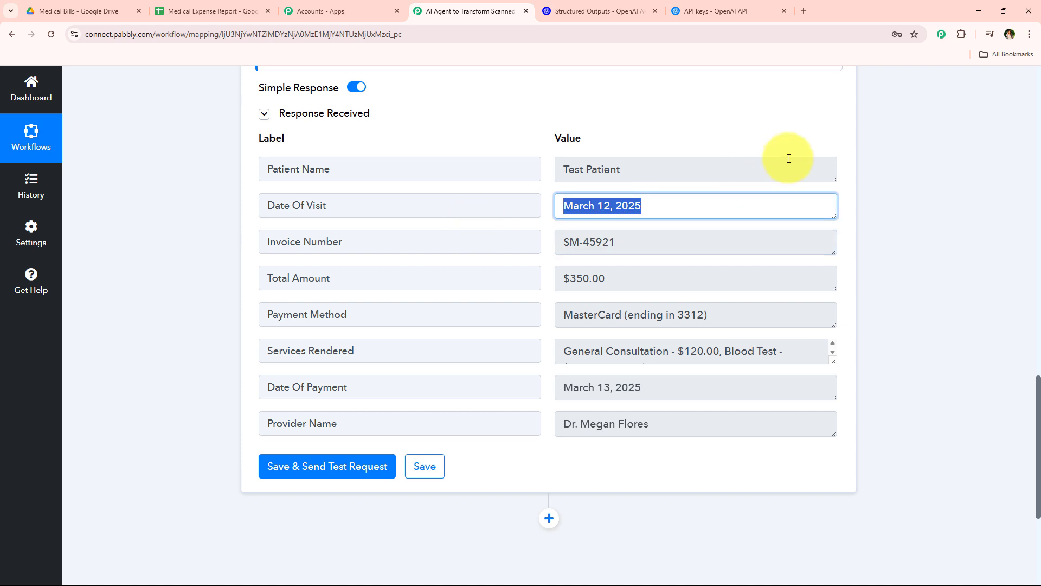
triple_click(737, 169)
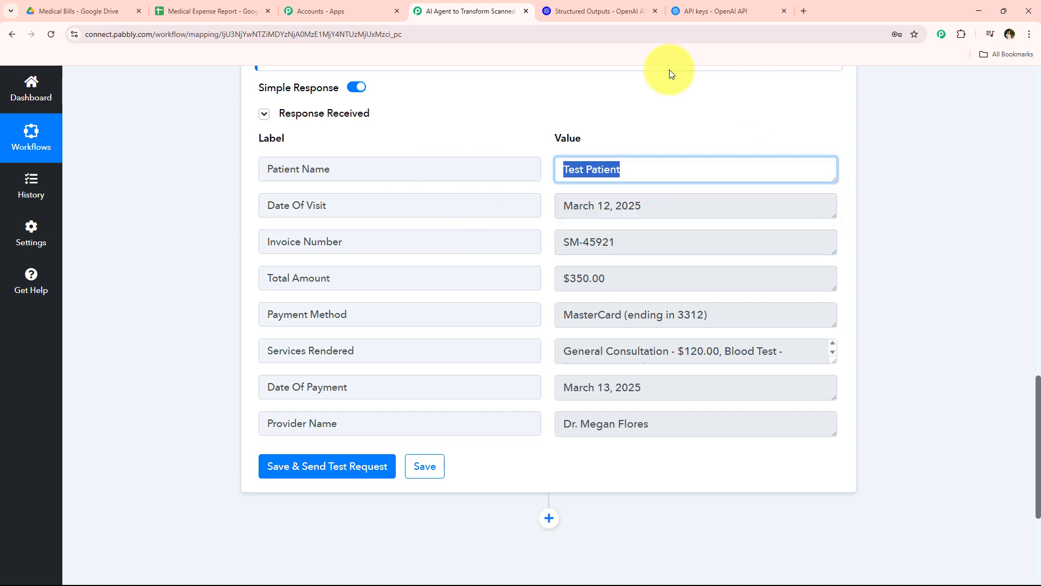
Add a Google Sheets action after the OpenAI step with Add New Row as its action event.
left_click(547, 517)
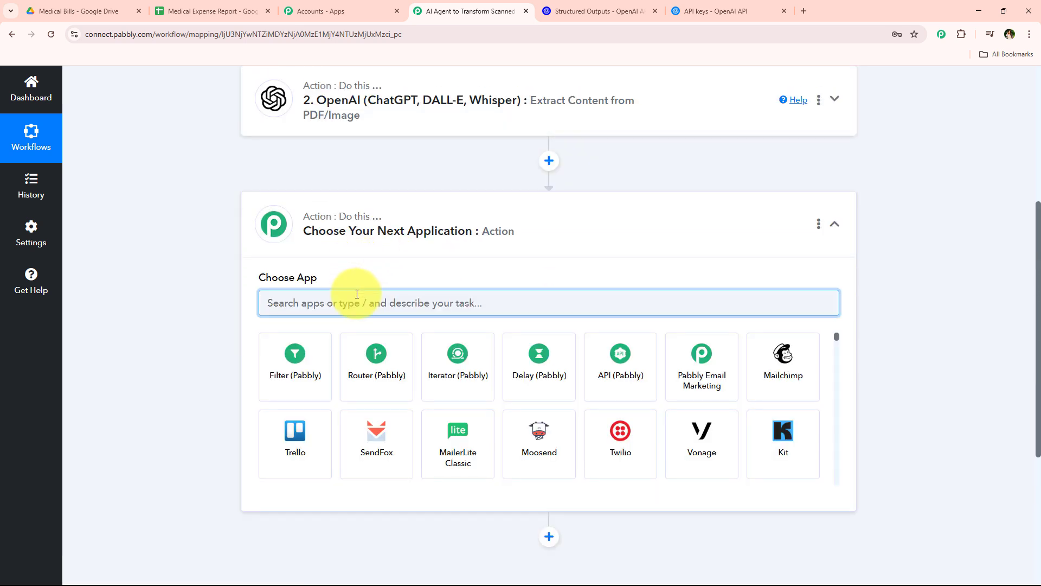
type("SHeets")
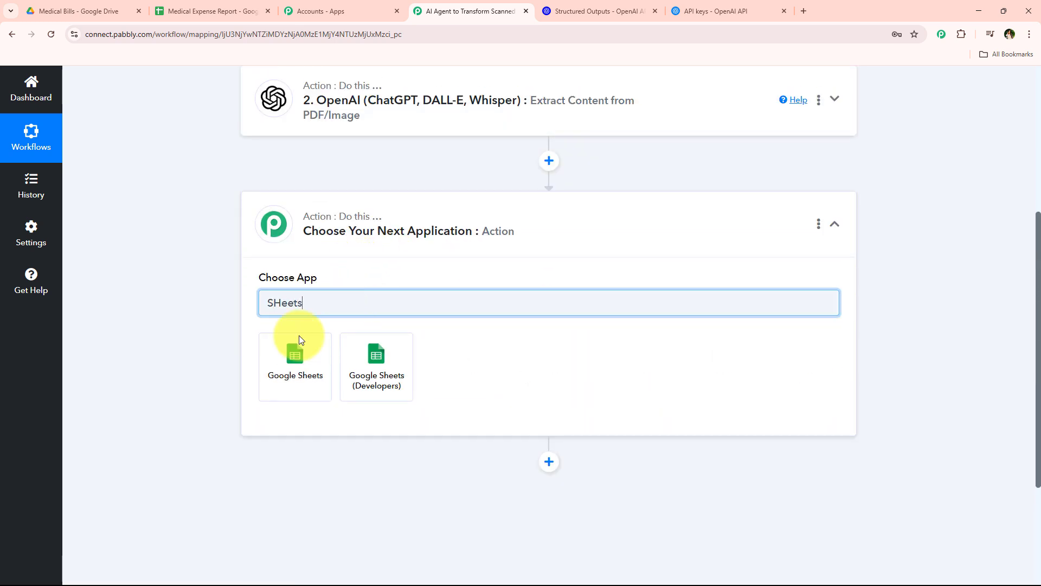
left_click(285, 358)
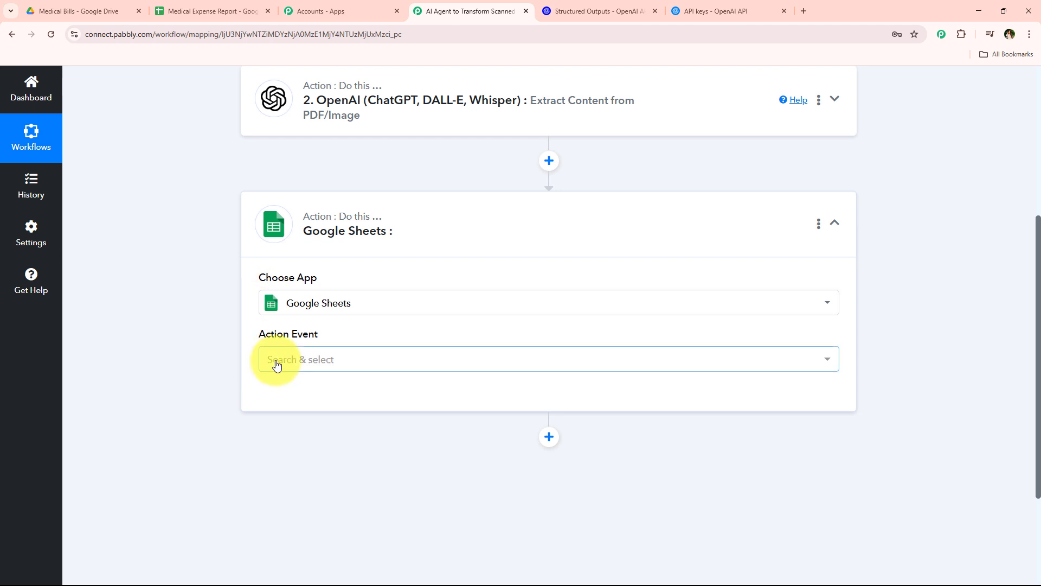
left_click(275, 364)
left_click(358, 171)
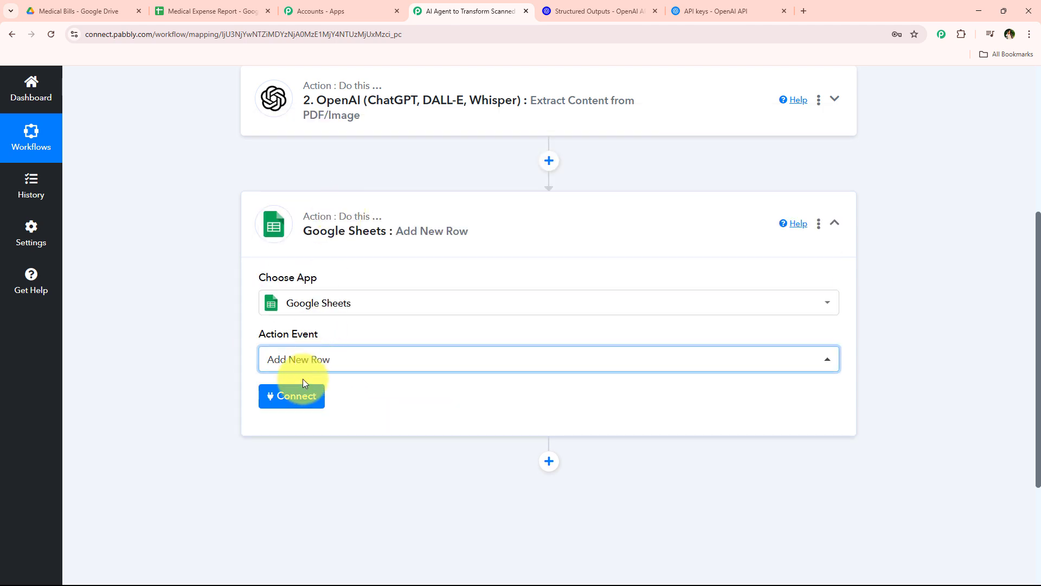
Connect Google Sheets through a new connection named Google Sheets #146, signing in with the Google account and granting access.
left_click(304, 391)
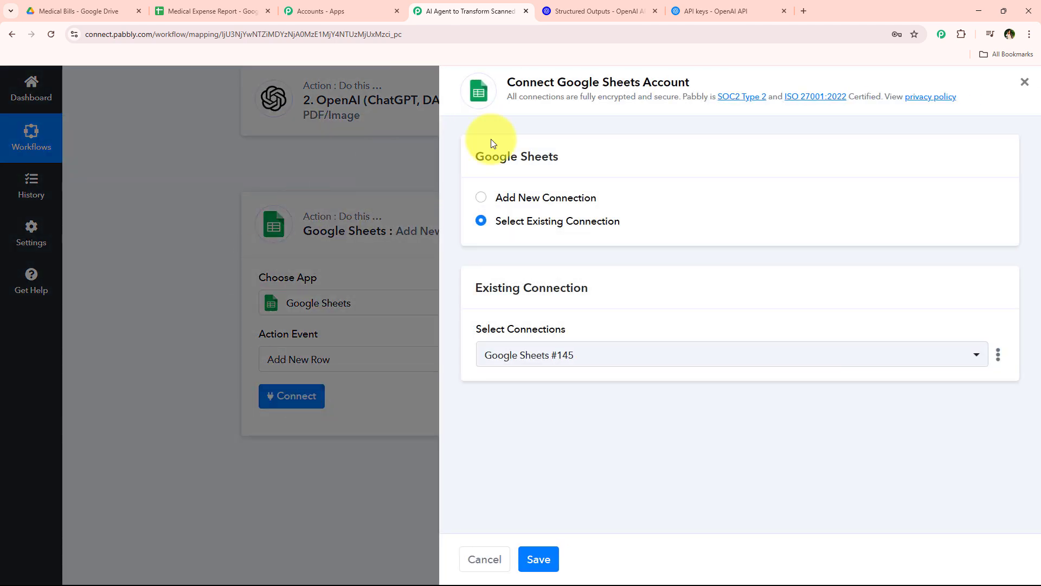
left_click(561, 200)
left_click(574, 223)
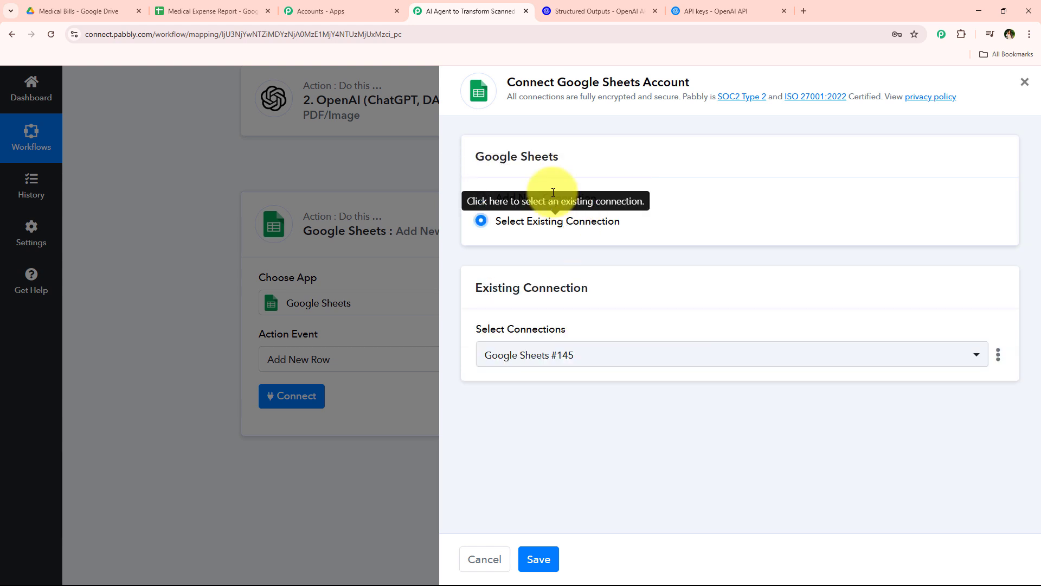
left_click_drag(557, 83, 796, 88)
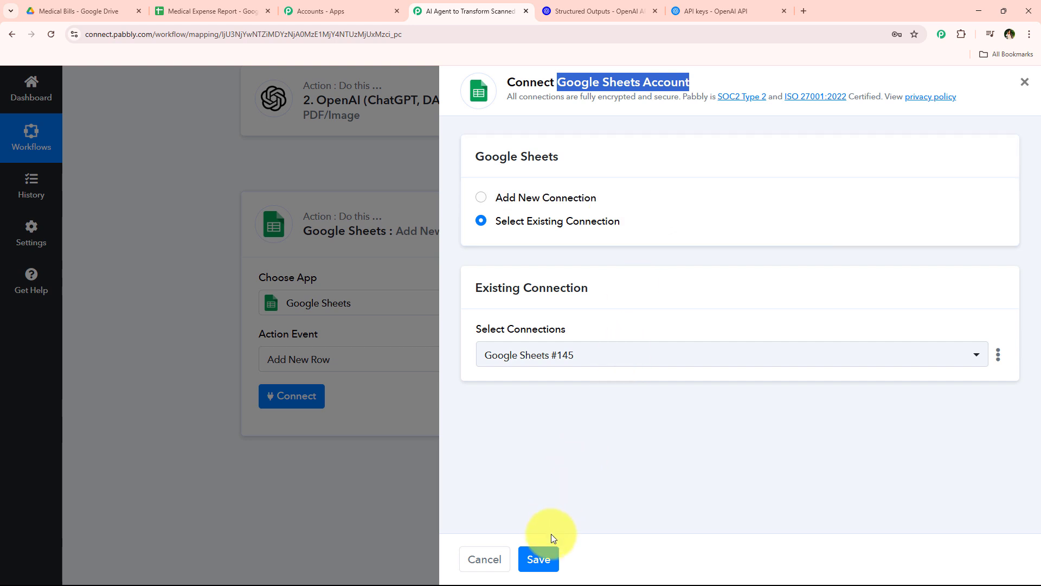
left_click(564, 198)
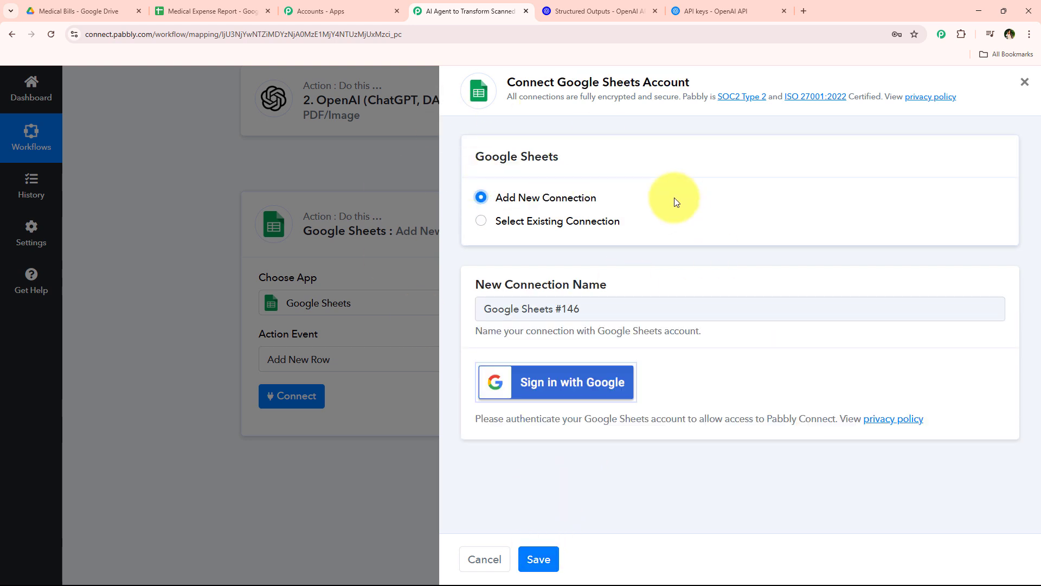
left_click(608, 396)
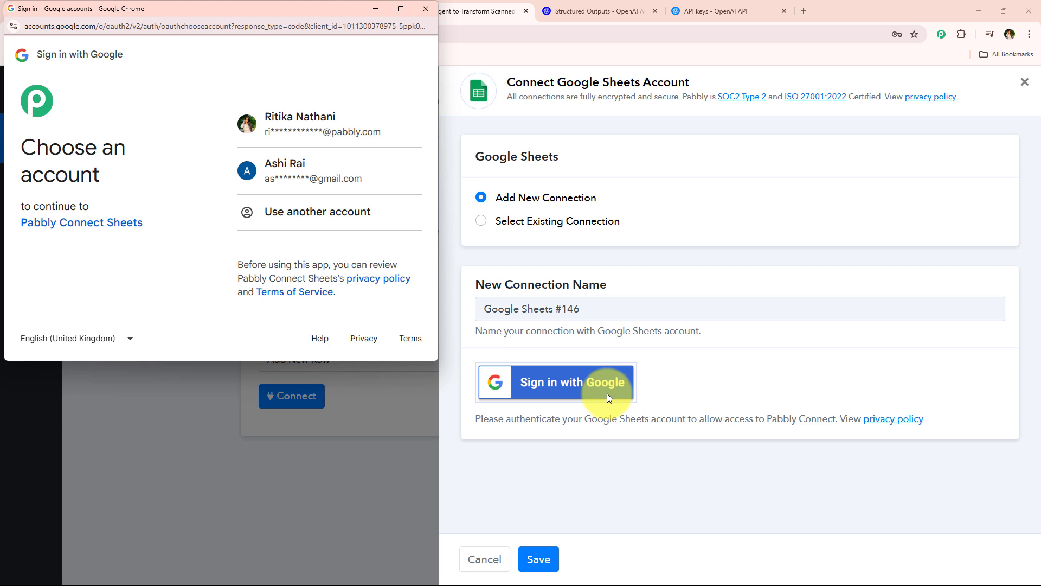
left_click(371, 124)
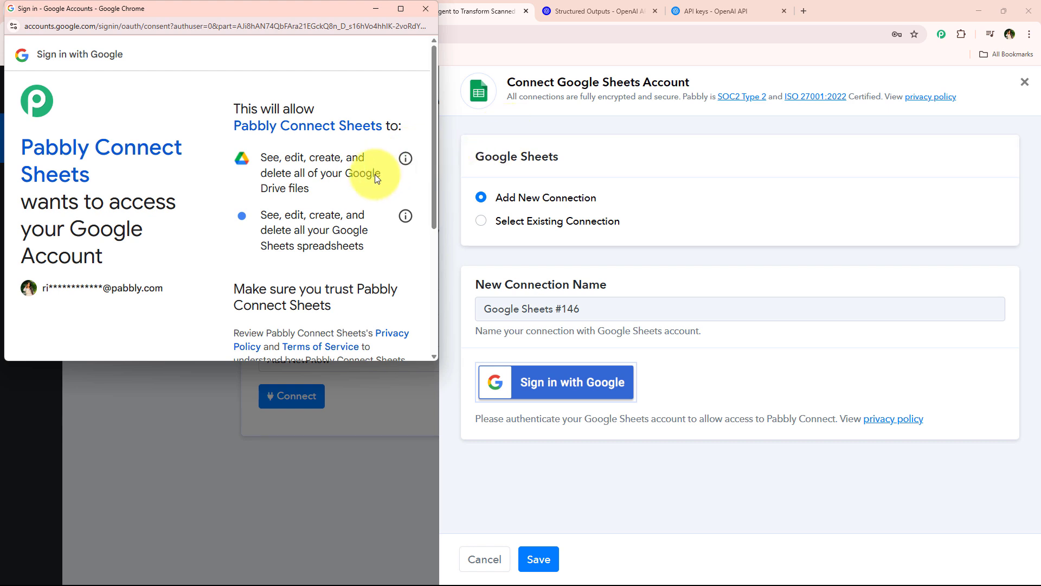
scroll(326, 210, "down", 3)
scroll(326, 209, "down", 1)
left_click(378, 291)
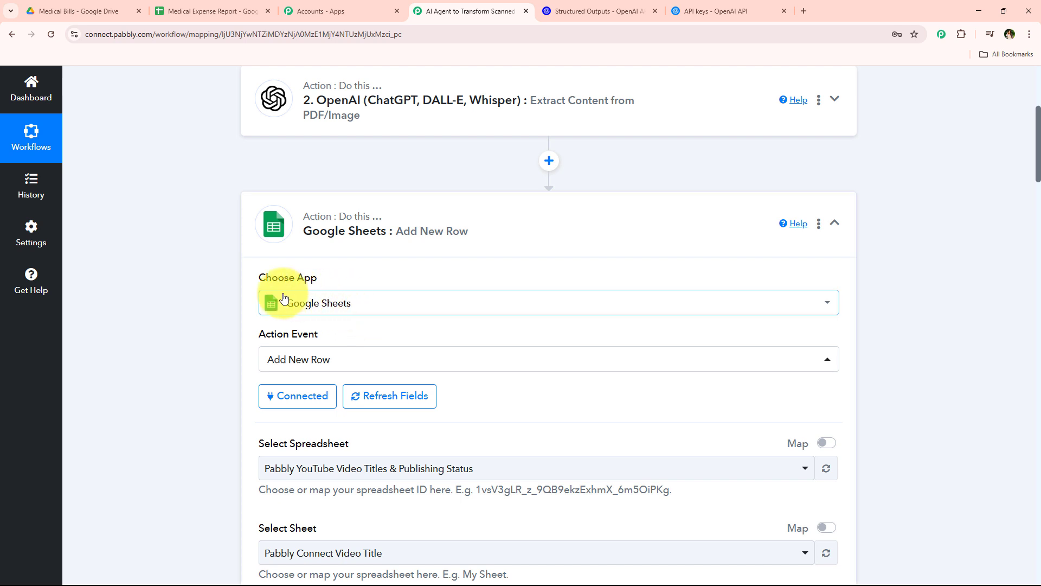
Choose Medical Expense Report as the spreadsheet for the new row and review its column fields.
scroll(274, 302, "down", 4)
left_click(313, 252)
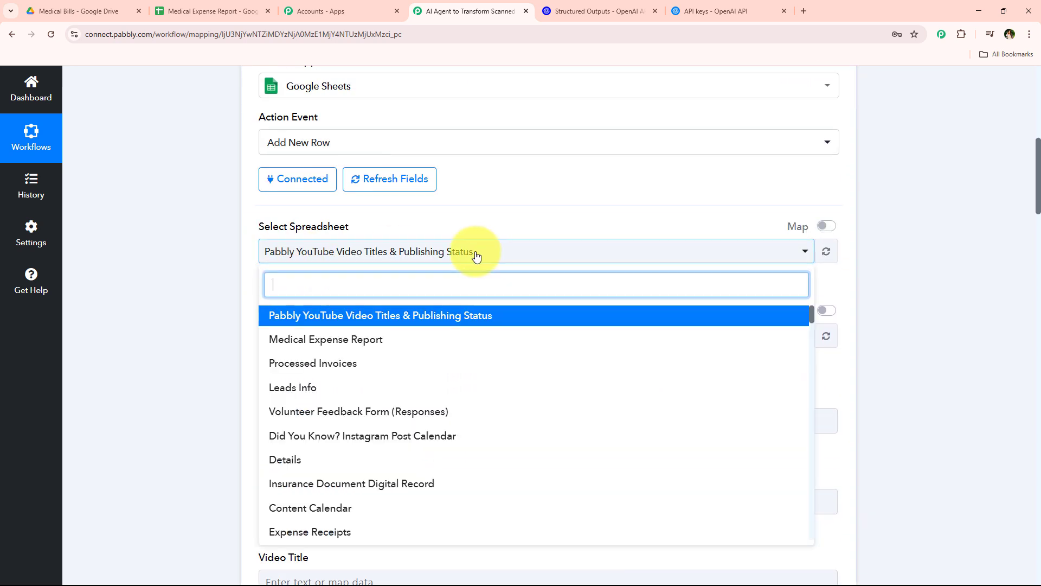
left_click(333, 345)
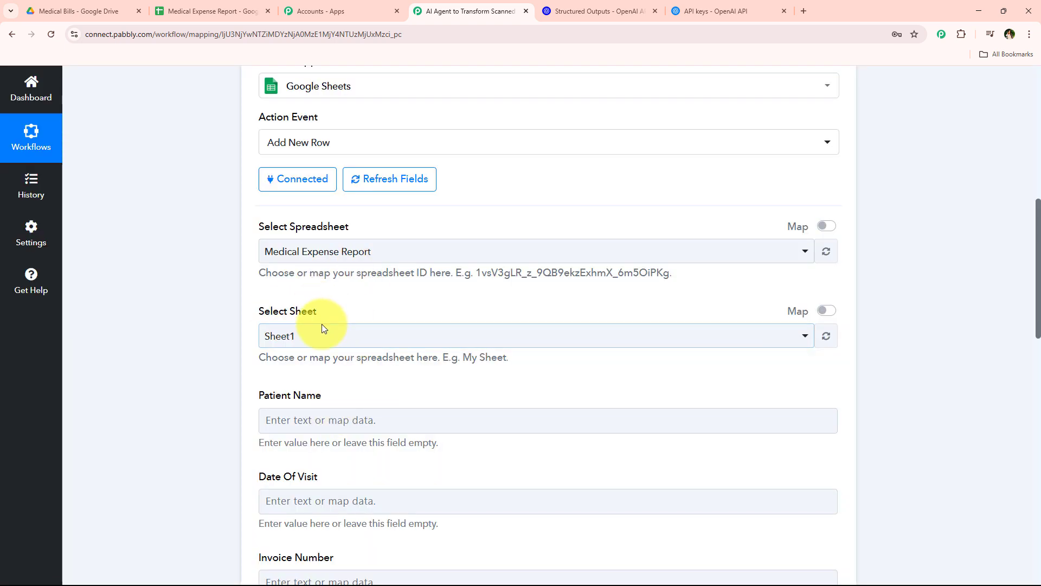
scroll(326, 333, "up", 1)
scroll(299, 341, "up", 1)
scroll(251, 313, "down", 12)
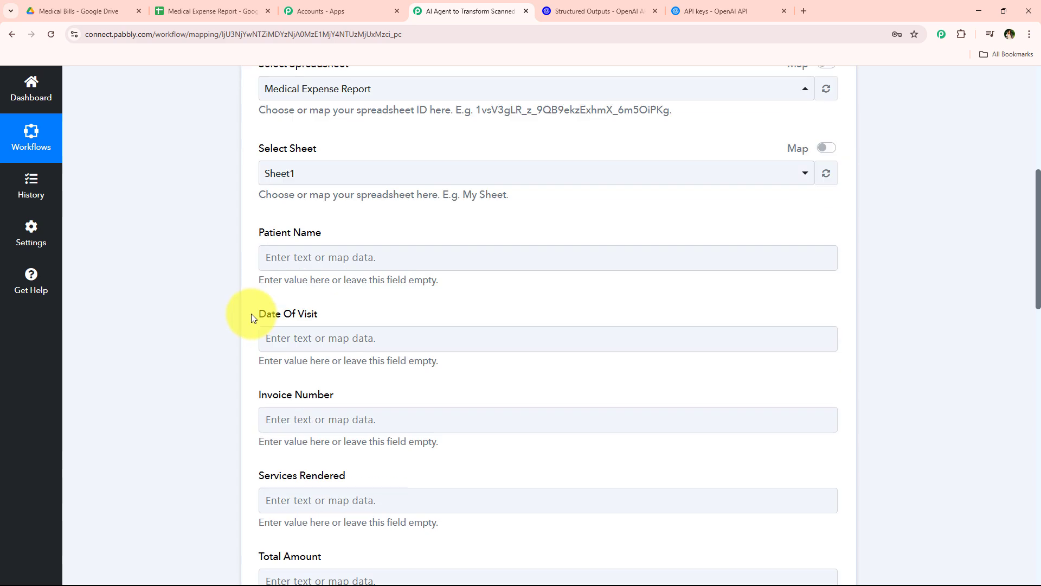
scroll(220, 164, "up", 10)
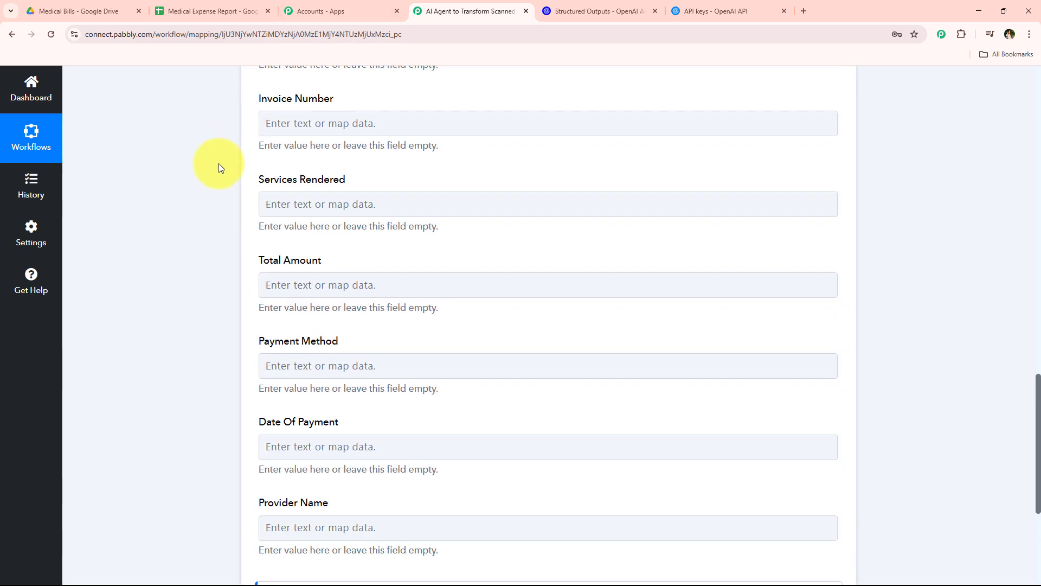
scroll(209, 181, "up", 4)
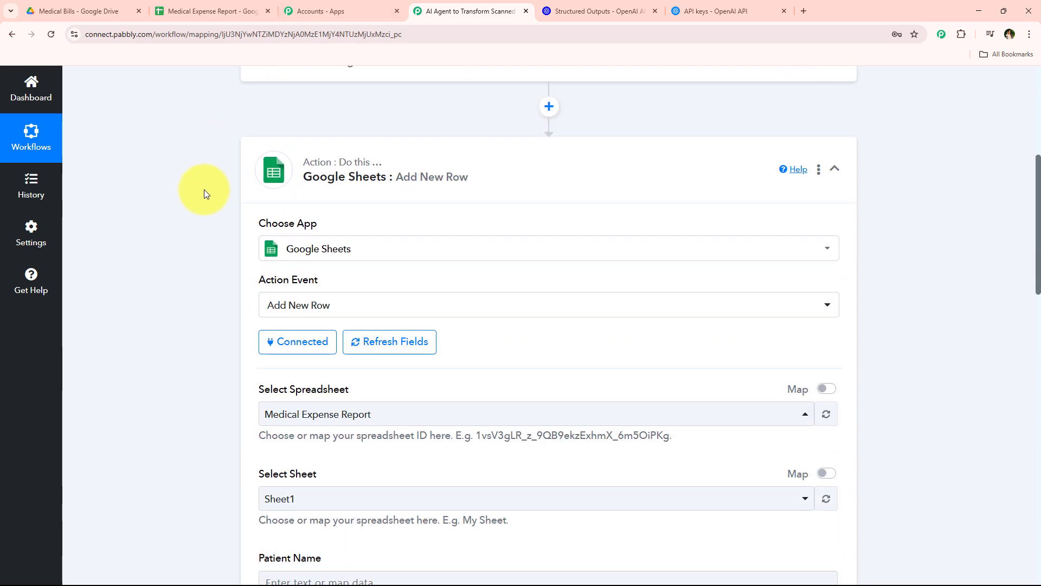
Map Patient Name and Date Of Visit in the new row to the matching values from the OpenAI step.
scroll(209, 195, "down", 1)
scroll(230, 220, "down", 8)
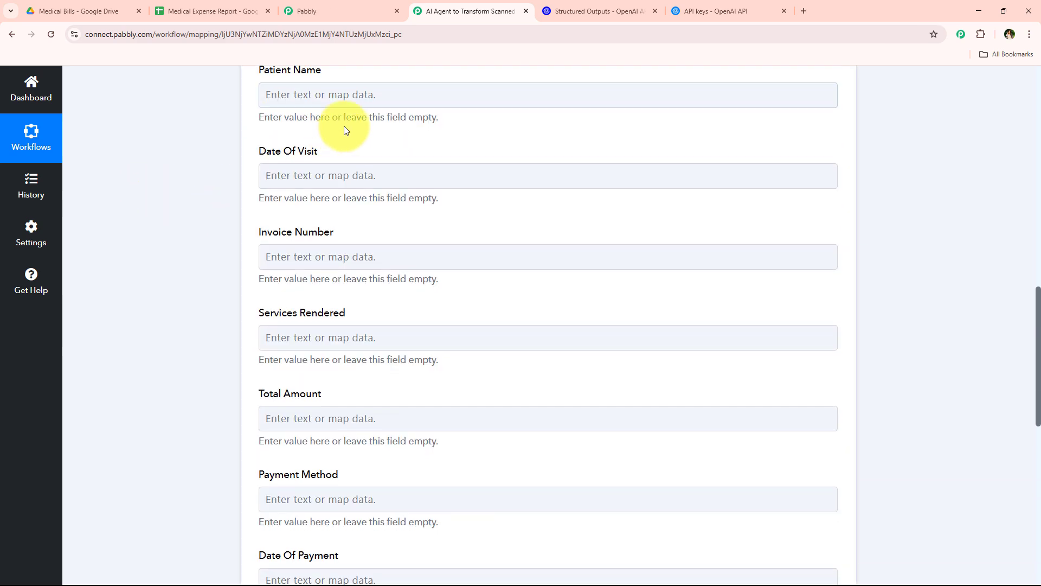
left_click(325, 94)
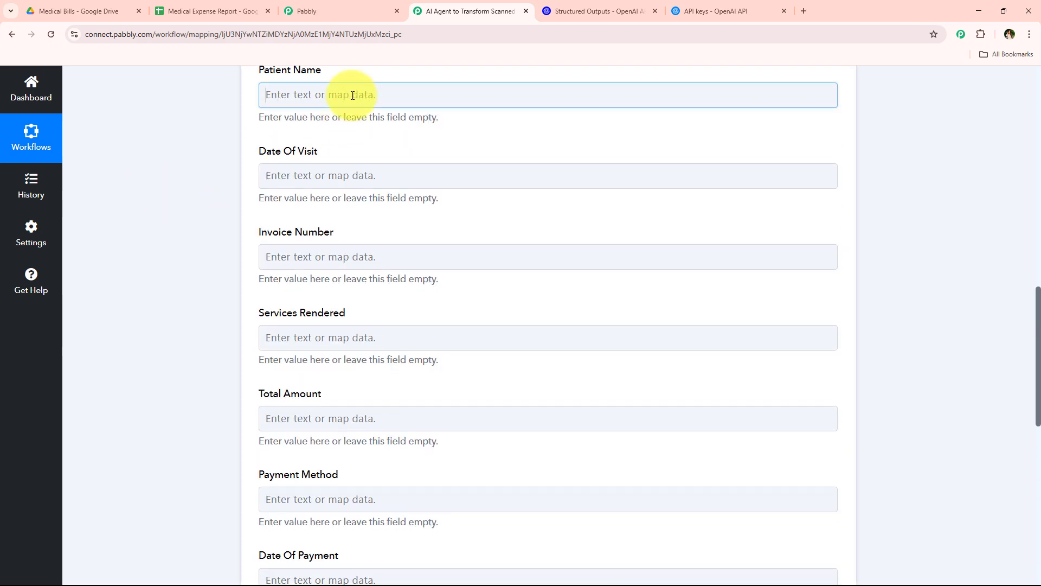
left_click(425, 236)
left_click(309, 274)
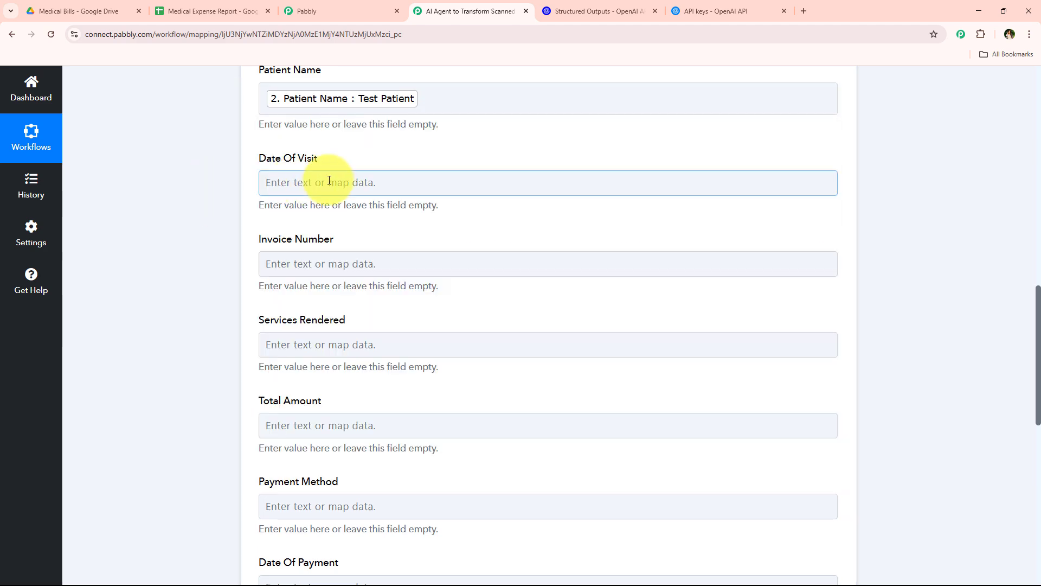
left_click(336, 181)
left_click(385, 326)
left_click(344, 390)
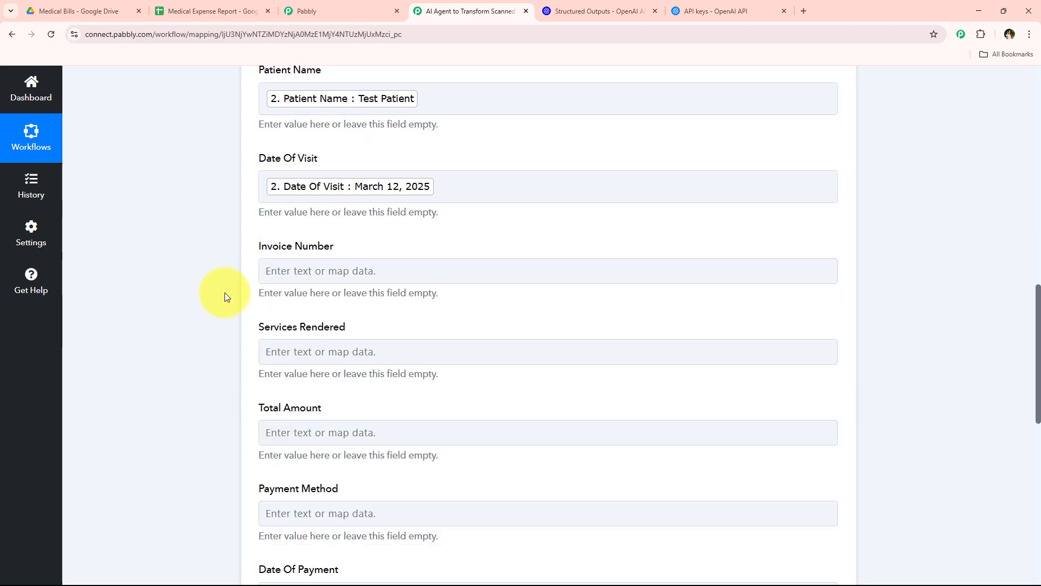
Map the Invoice Number and Services Rendered fields to the corresponding values extracted by the OpenAI step.
scroll(328, 200, "down", 1)
left_click(328, 220)
scroll(217, 244, "down", 1)
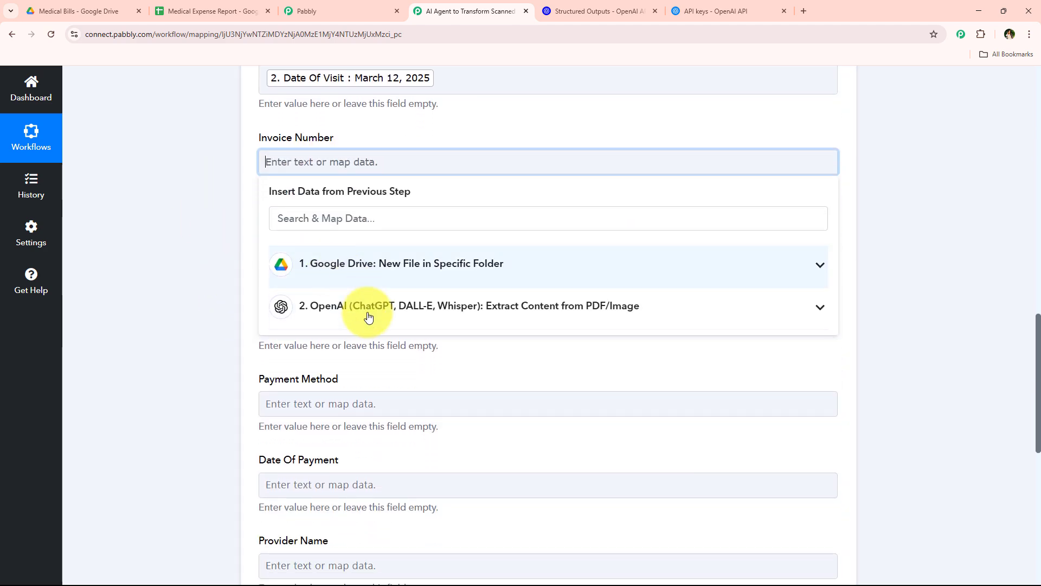
left_click(358, 307)
left_click(313, 392)
left_click(229, 297)
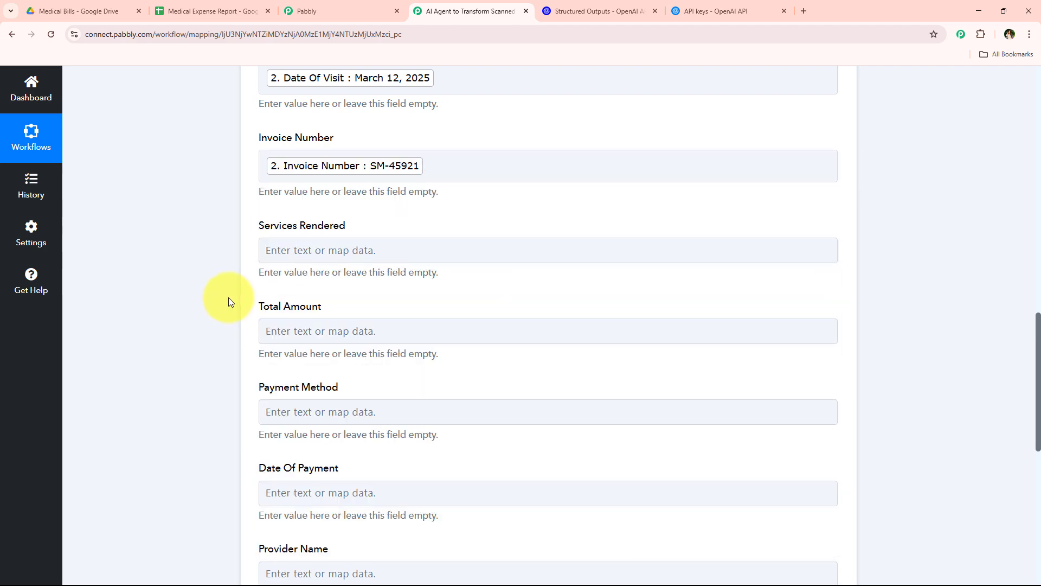
scroll(229, 297, "down", 2)
left_click(310, 145)
left_click(391, 295)
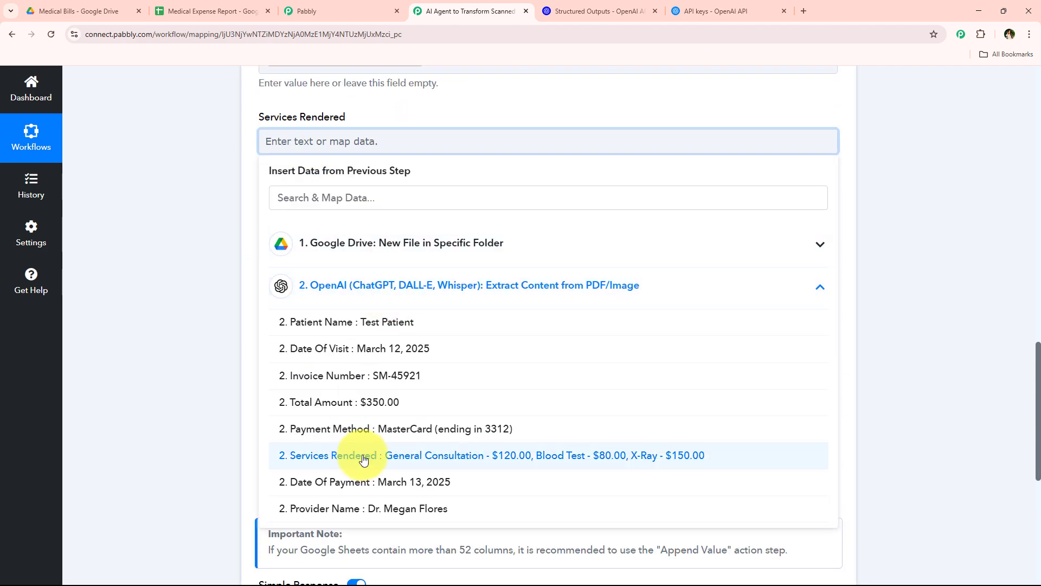
left_click(355, 458)
Map the Total Amount and Payment Method fields to their matching values from the OpenAI response.
left_click(344, 227)
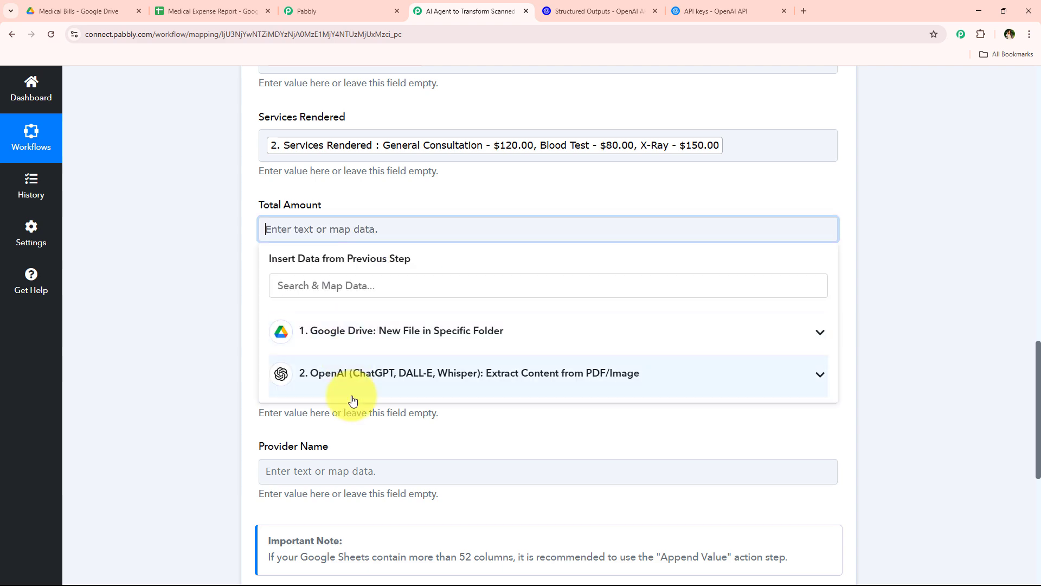
left_click(348, 379)
left_click(344, 490)
left_click(194, 399)
scroll(194, 399, "down", 2)
left_click(293, 219)
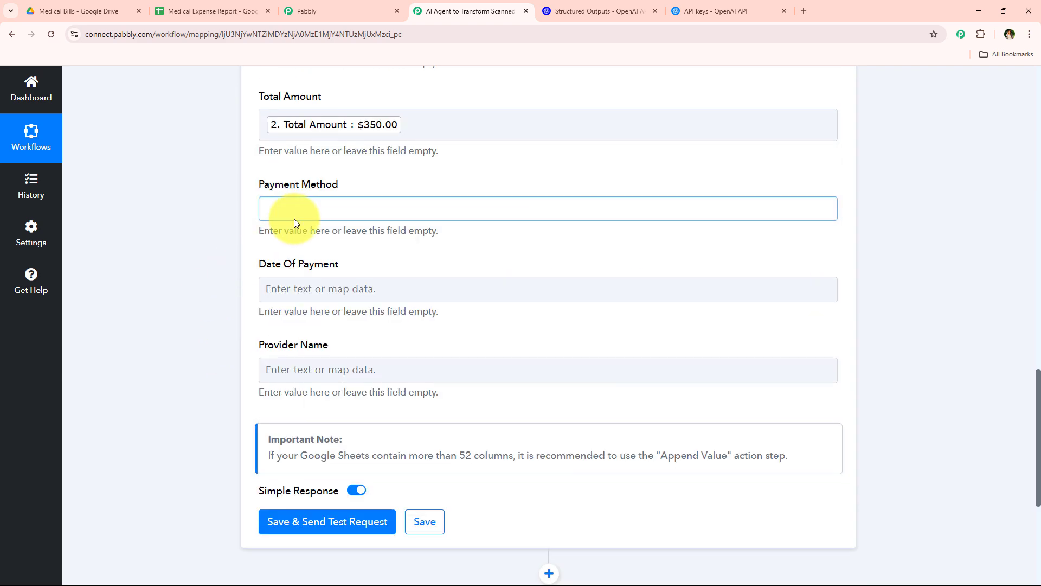
left_click(344, 364)
left_click(357, 469)
left_click(202, 336)
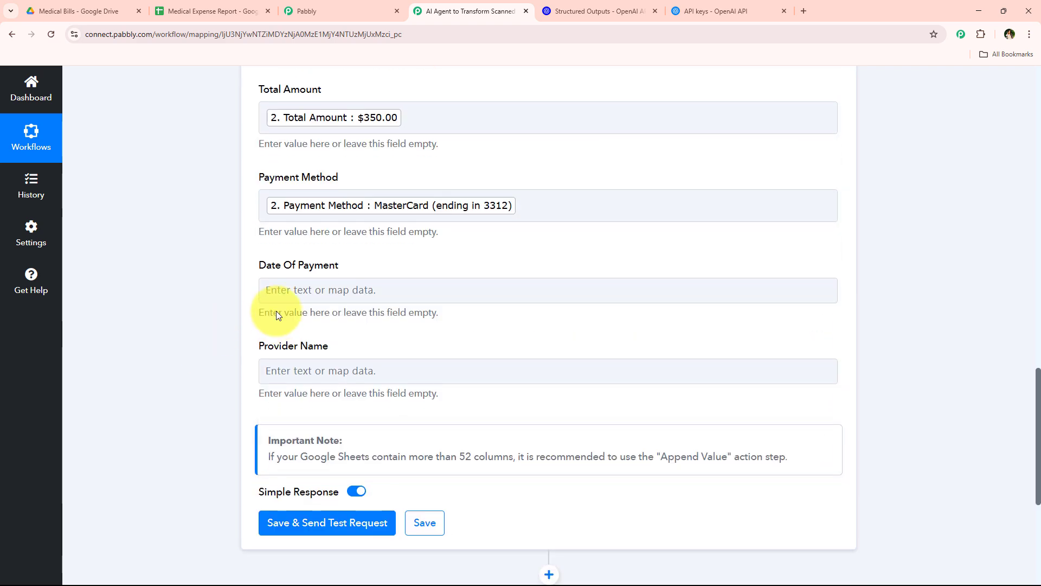
Map the Date Of Payment and Provider Name fields to the OpenAI step's matching extracted values.
scroll(276, 311, "down", 1)
left_click(331, 242)
left_click(353, 400)
scroll(350, 488, "down", 1)
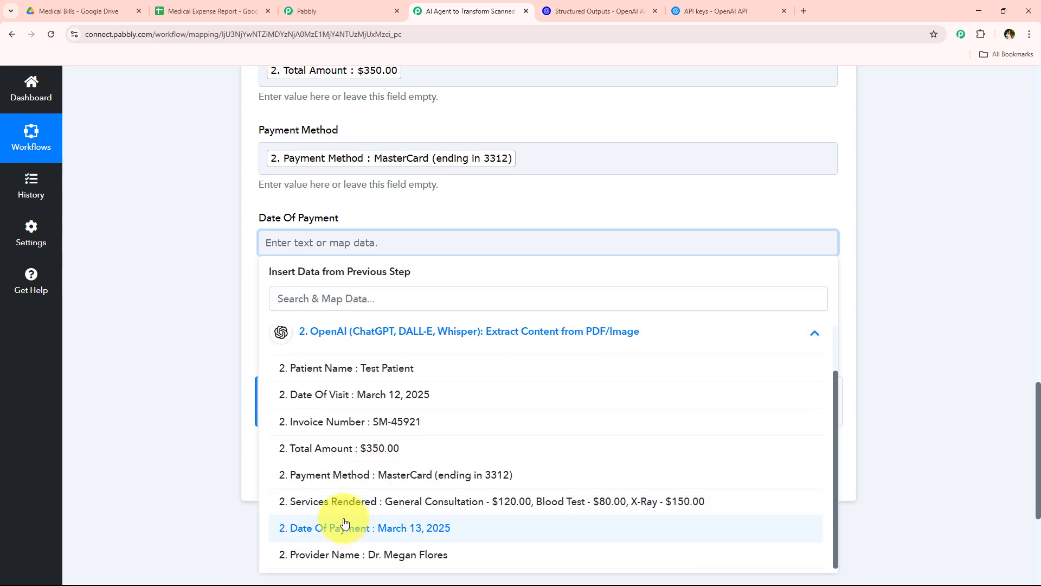
left_click(353, 528)
scroll(238, 360, "down", 2)
left_click(328, 233)
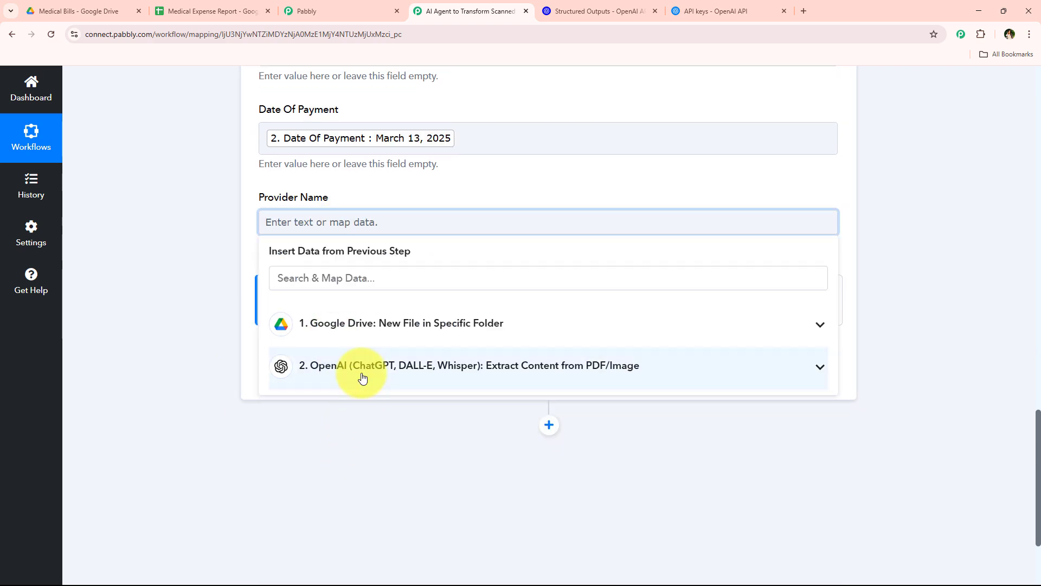
left_click(393, 366)
scroll(434, 532, "down", 1)
left_click(376, 556)
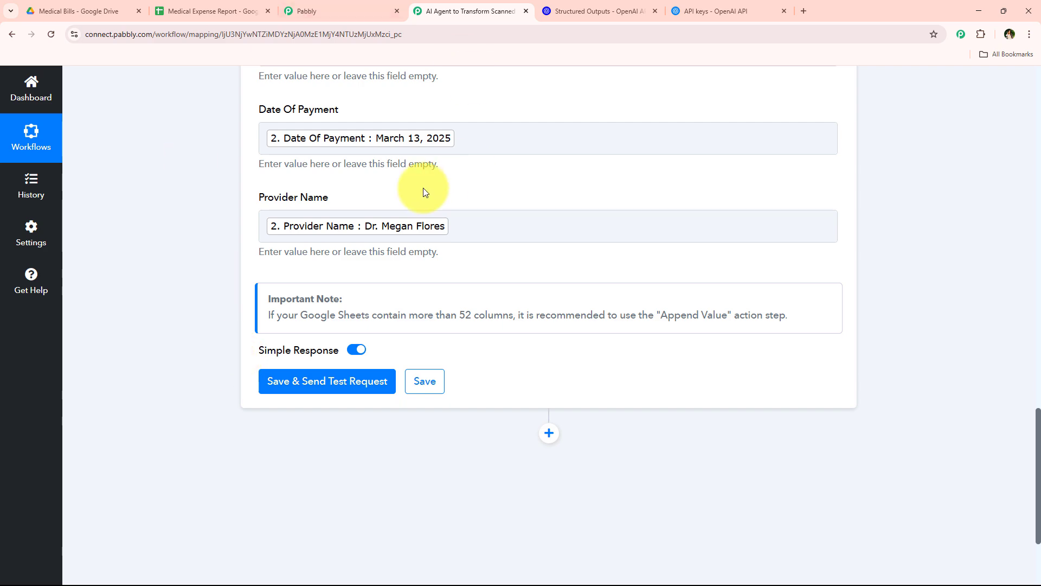
Save the Google Sheets action, send a test request and review the response received.
left_click(353, 386)
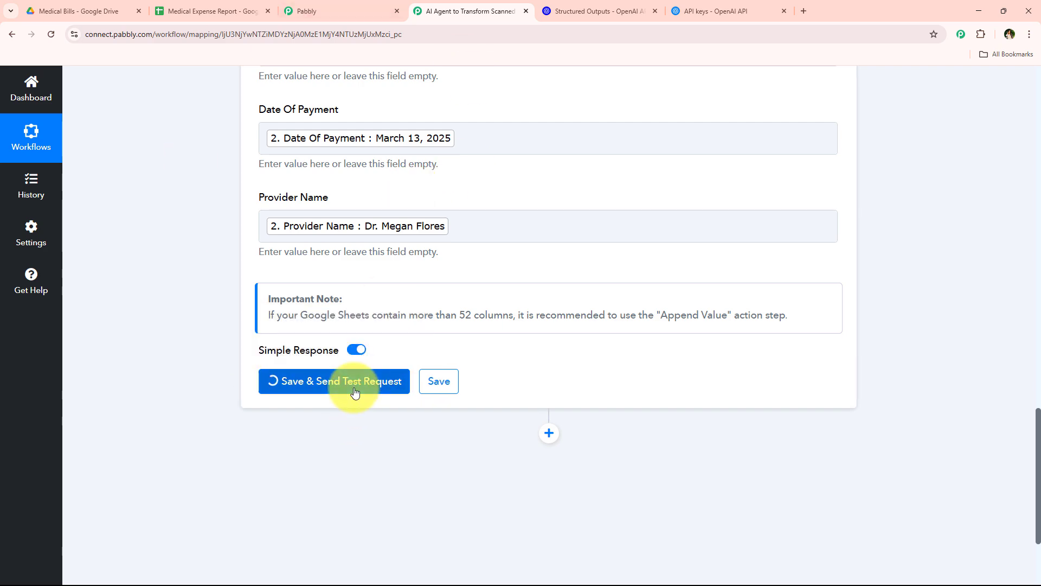
scroll(400, 324, "up", 1)
scroll(406, 271, "down", 5)
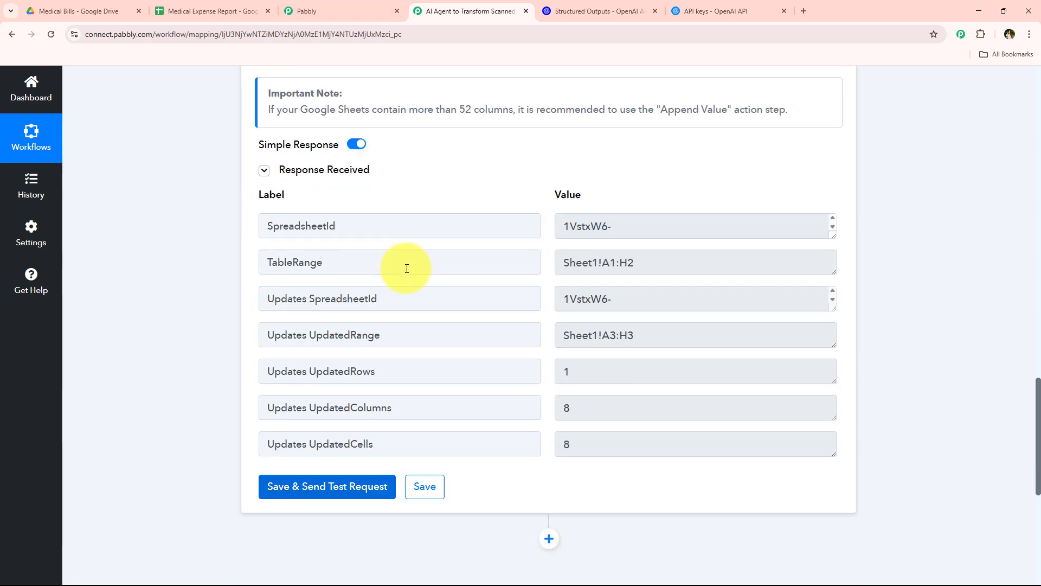
Switch to the Medical Expense Report spreadsheet, check the test row in row 3 and slightly narrow the Services Rendered column.
left_click(206, 12)
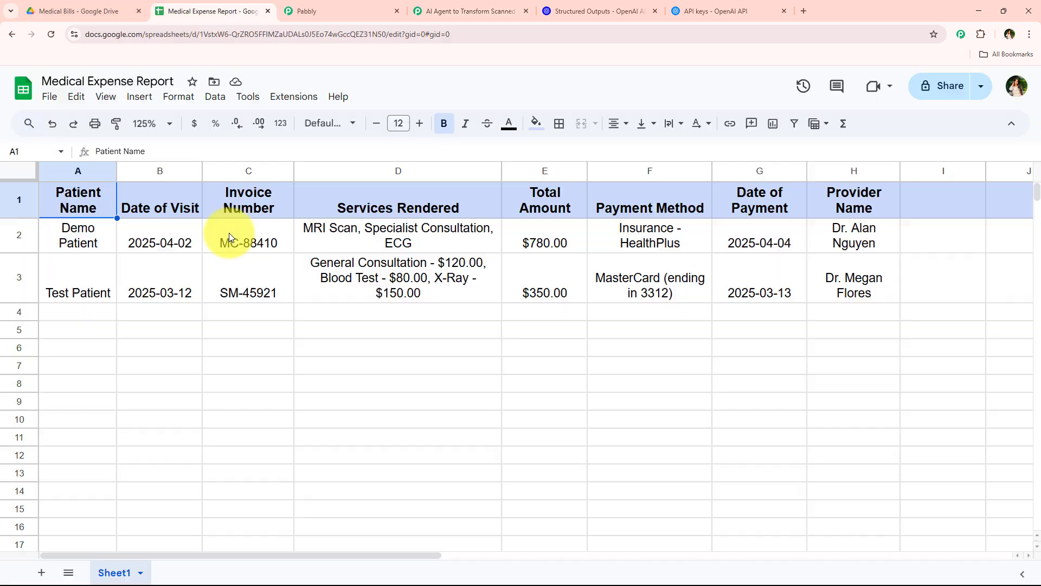
left_click_drag(76, 277, 815, 278)
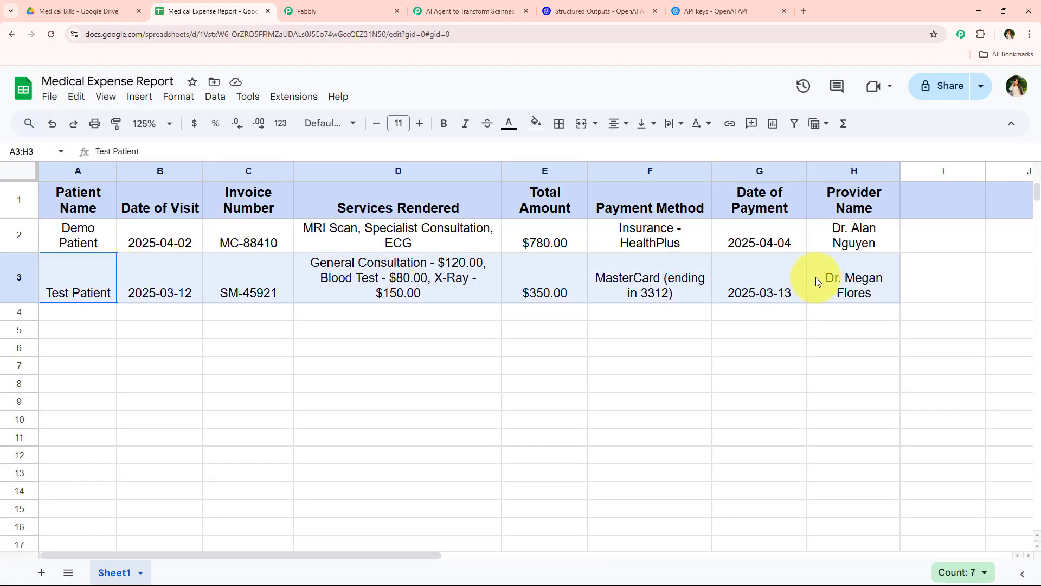
left_click(727, 350)
left_click(503, 172)
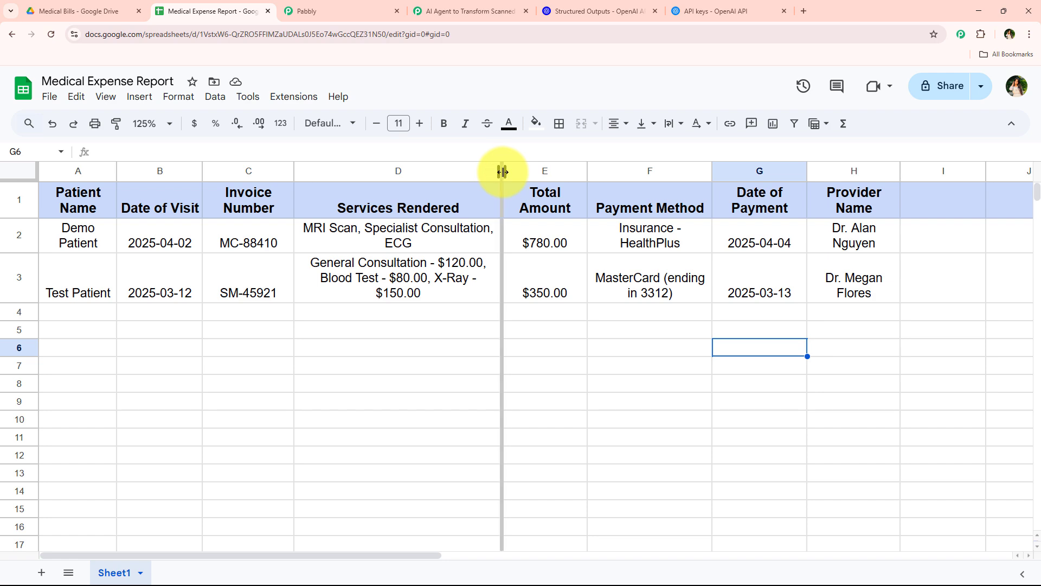
Review the workflow's trigger and two actions in Pabbly Connect alongside the Medical Bills folder in Google Drive.
left_click(507, 10)
scroll(197, 250, "up", 20)
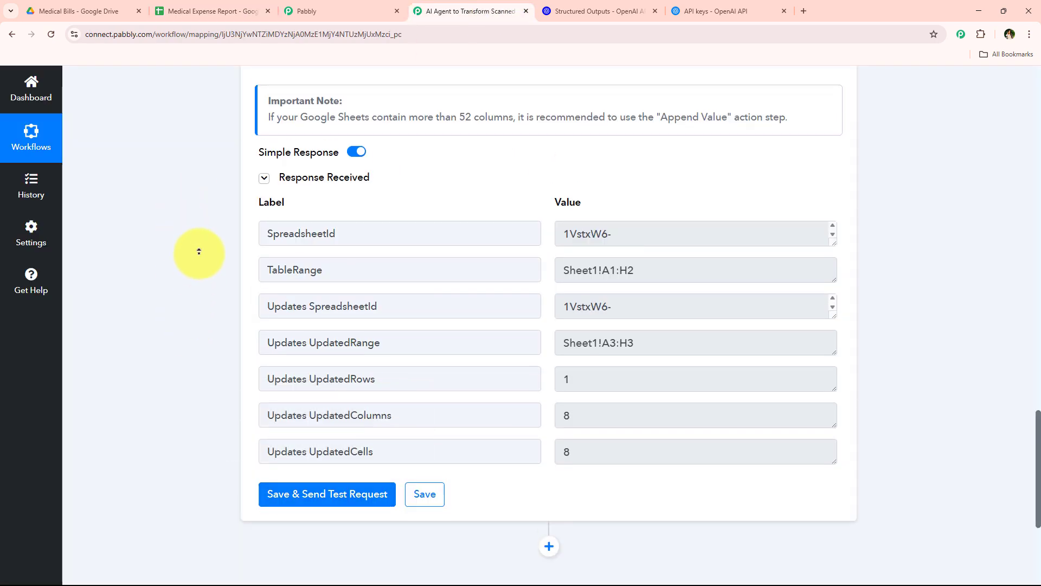
scroll(199, 249, "up", 6)
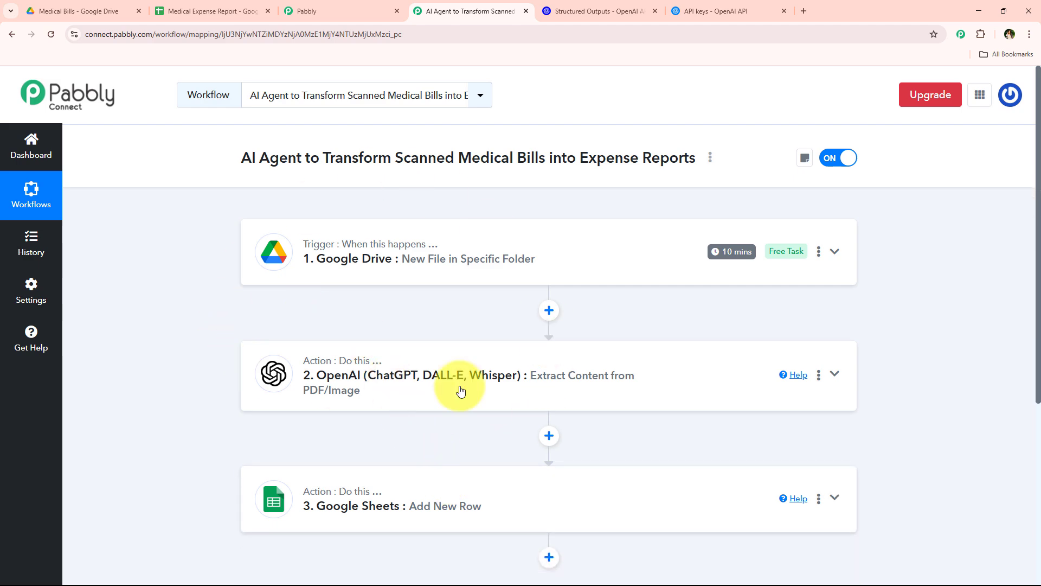
left_click(87, 9)
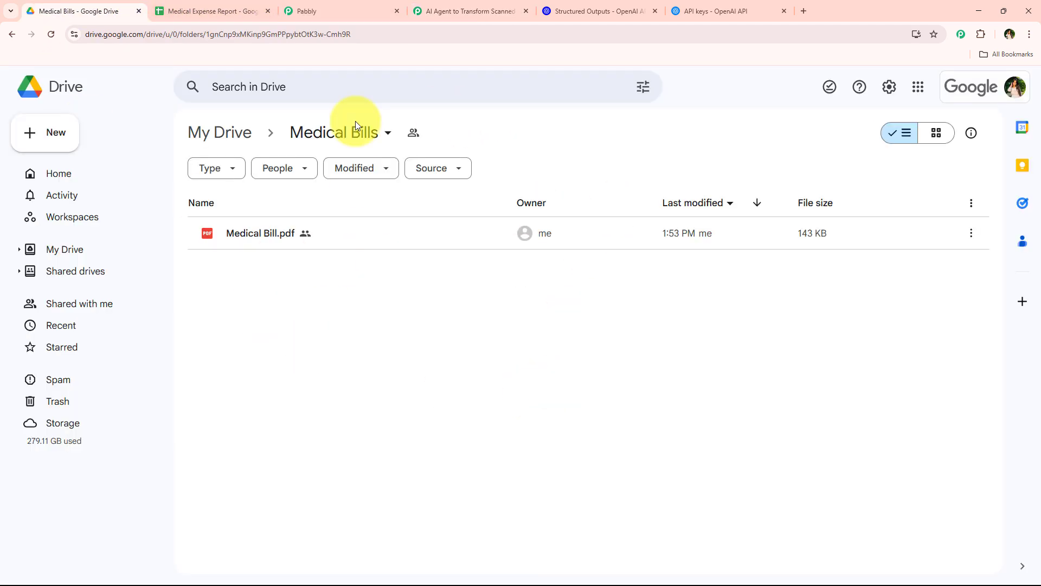
left_click(466, 11)
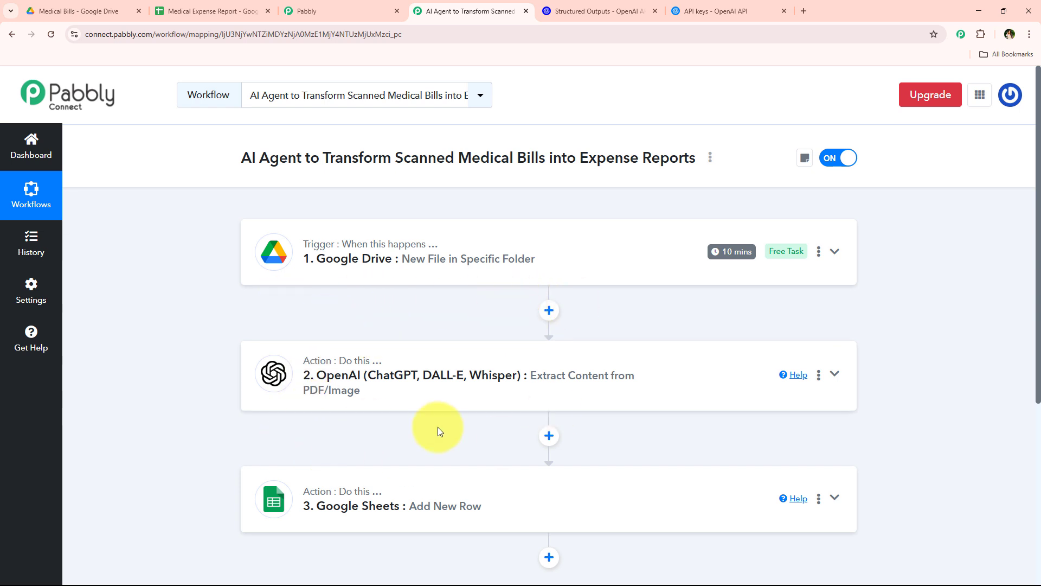
Open Medical Bill.pdf in Google Drive and compare its details with the new expense report row, returning to the workflow.
left_click(140, 5)
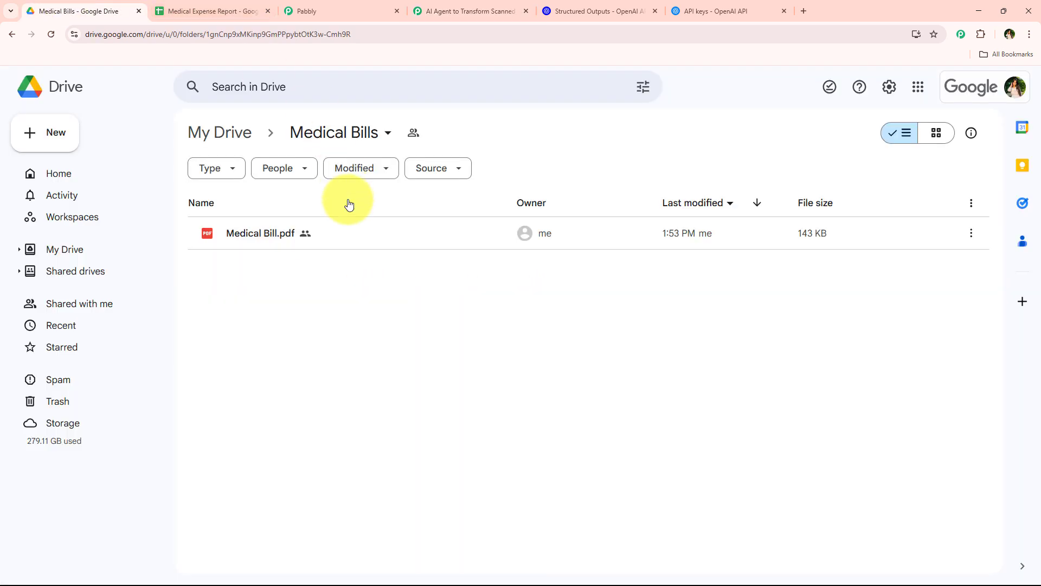
left_click(344, 237)
double_click(344, 238)
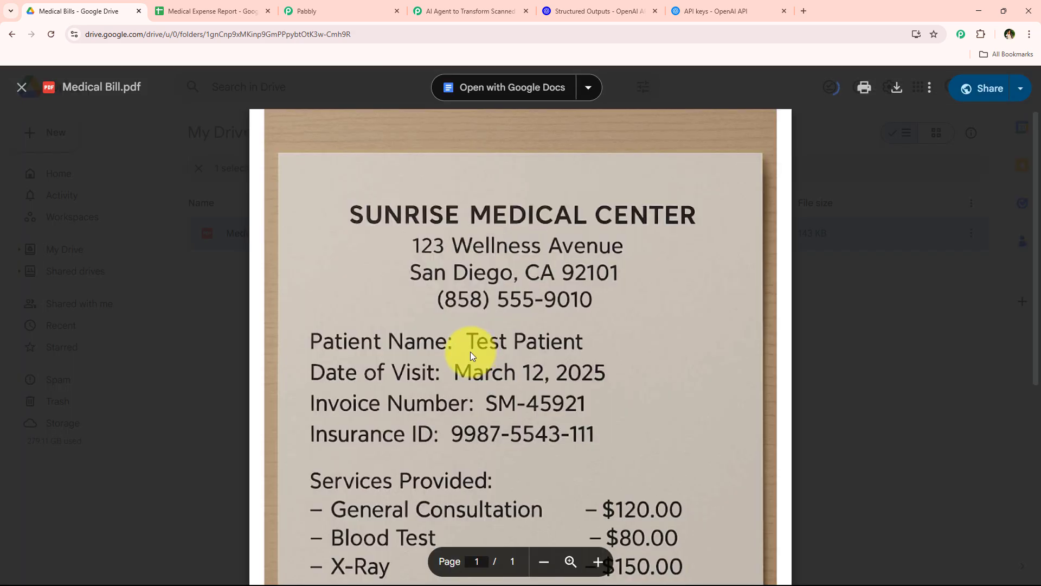
scroll(465, 353, "down", 6)
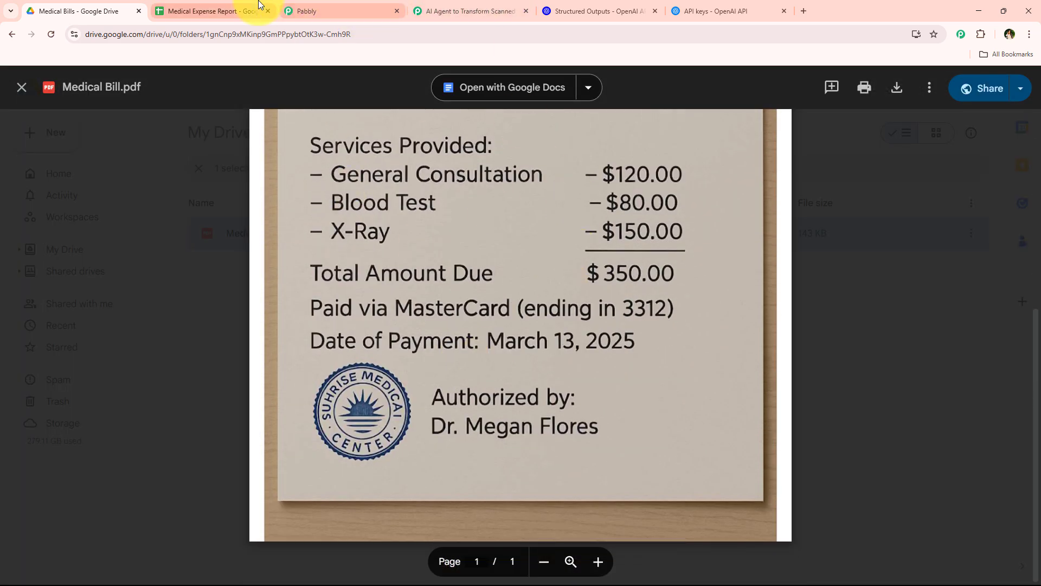
key("ctrl+Tab")
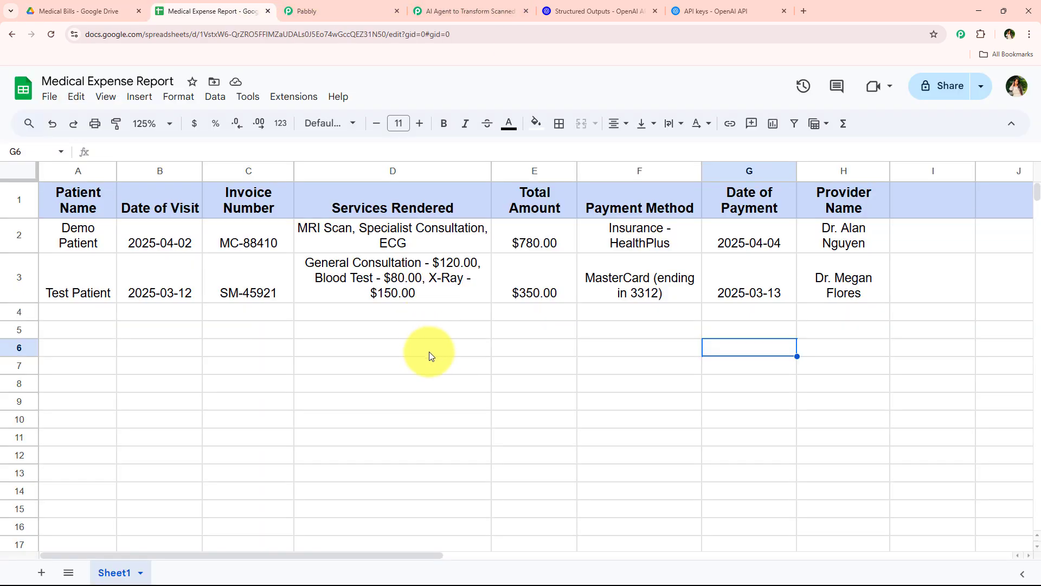
left_click(493, 7)
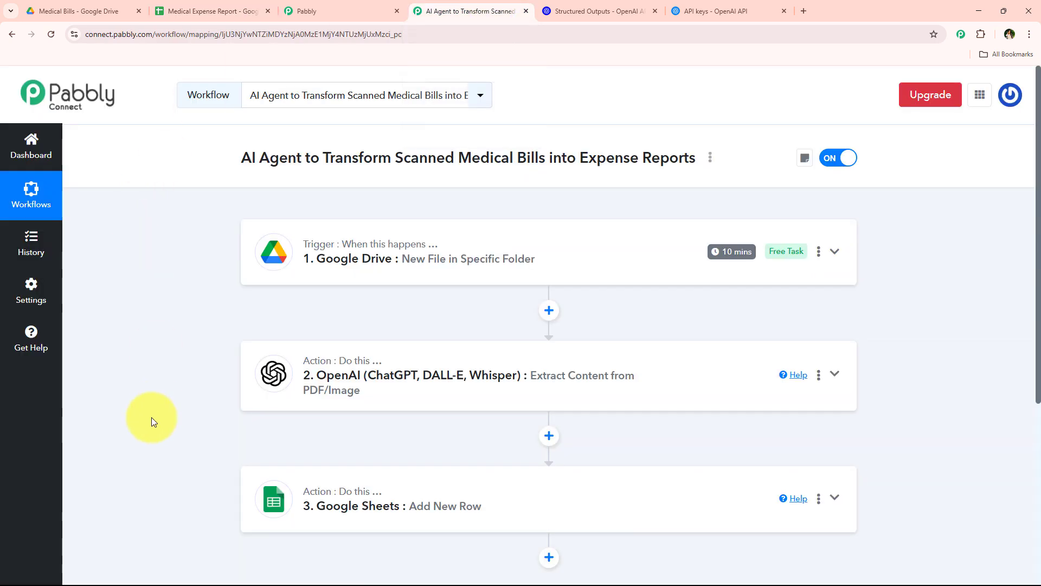